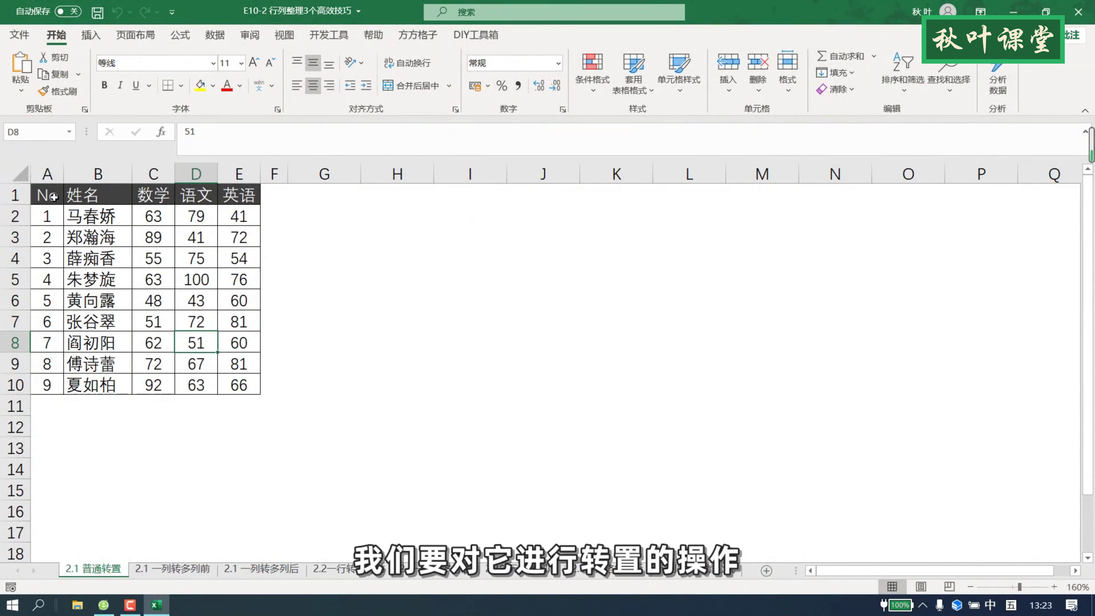
# Copy the A1:E10 score table and paste it transposed at G1, subjects down and students across.
pyautogui.moveTo(53, 196); pyautogui.dragTo(232, 386)
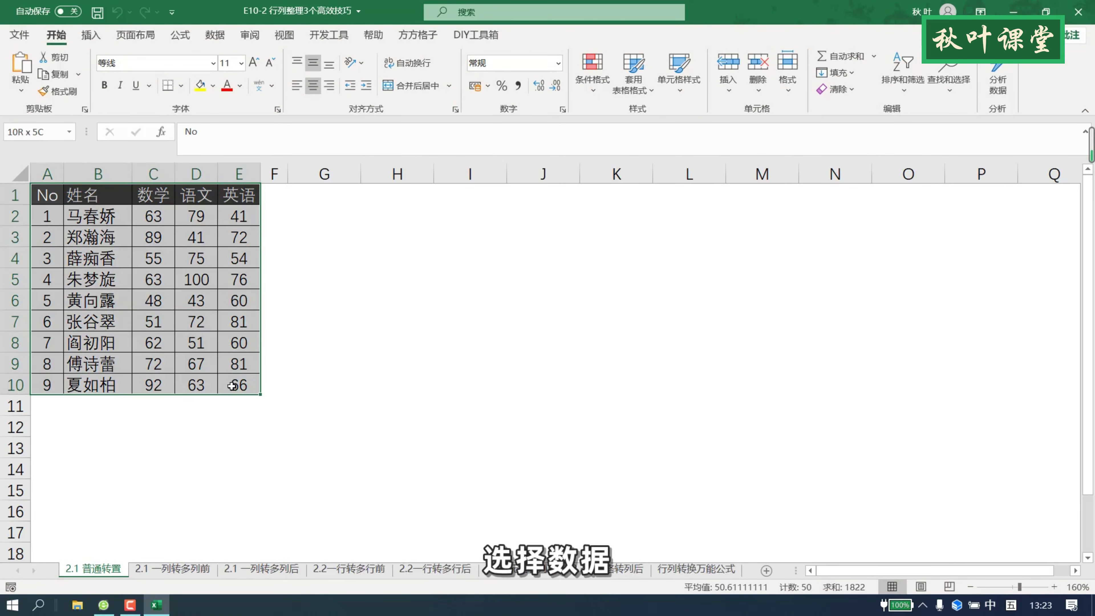
pyautogui.hotkey('ctrl', 'c')
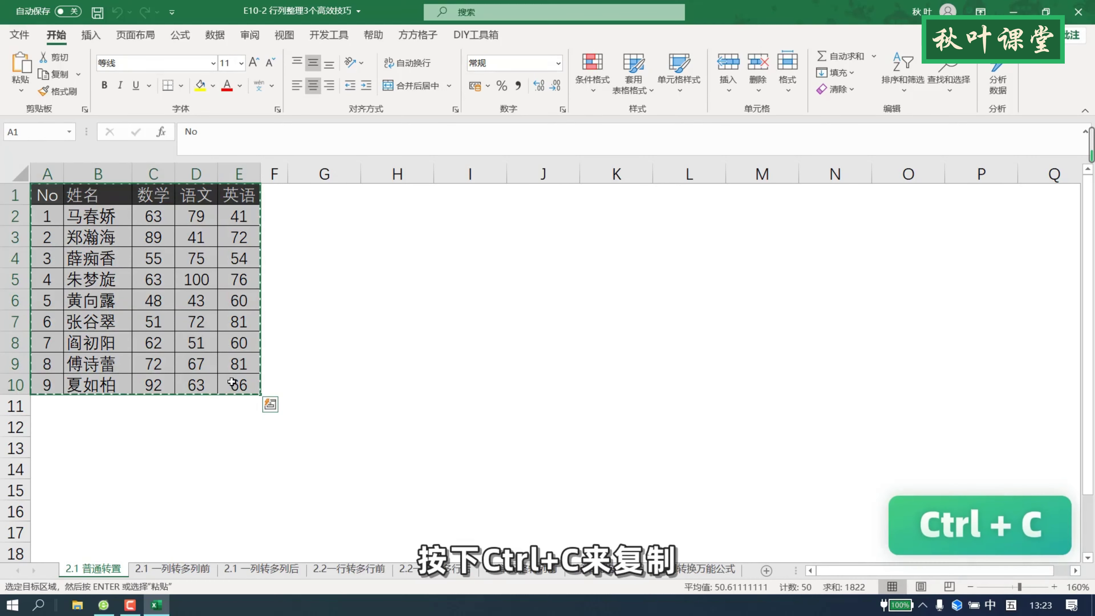
pyautogui.click(337, 198)
pyautogui.rightClick(338, 199)
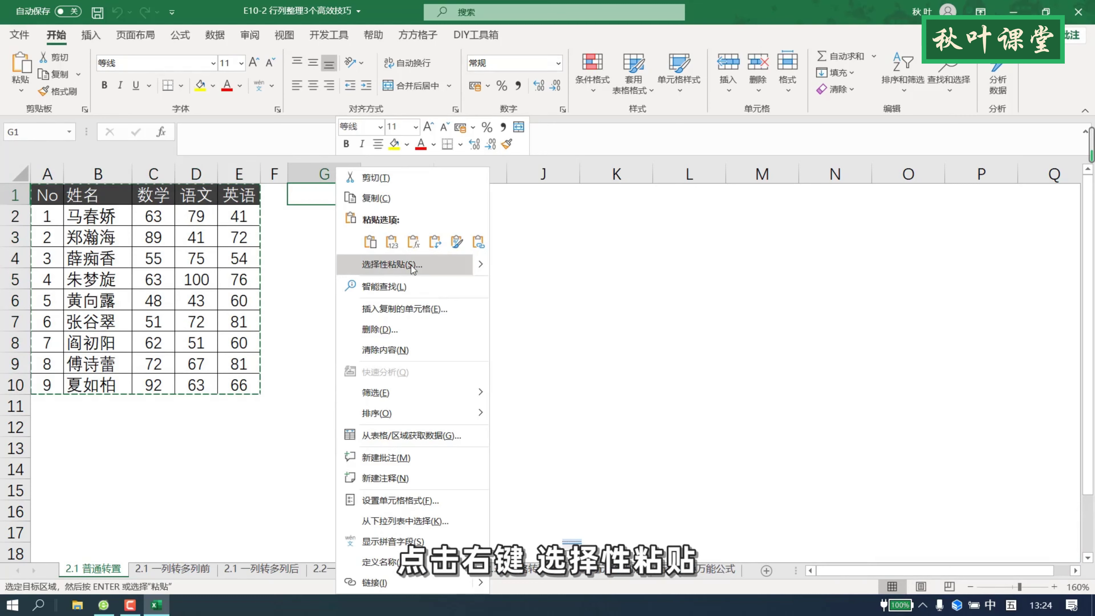
pyautogui.moveTo(393, 265)
pyautogui.click(539, 420)
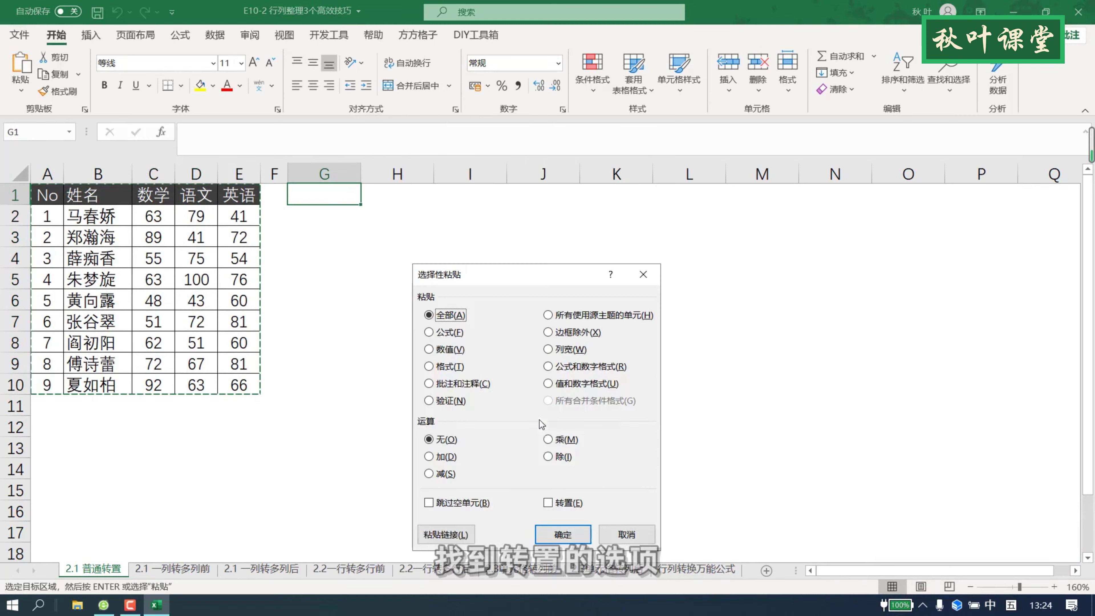
pyautogui.click(548, 503)
pyautogui.click(565, 536)
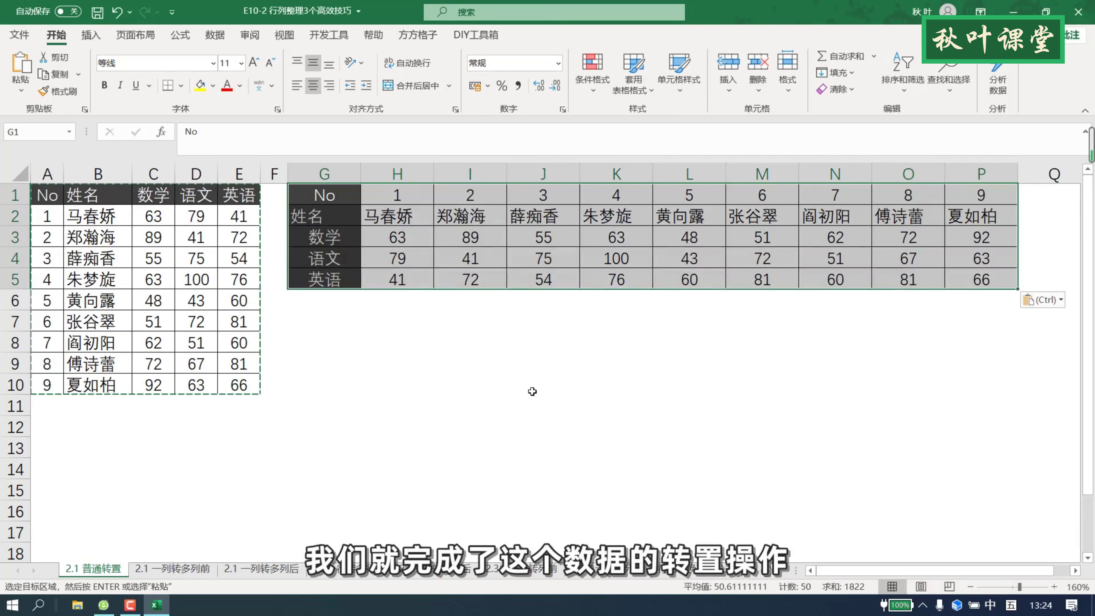
pyautogui.click(540, 380)
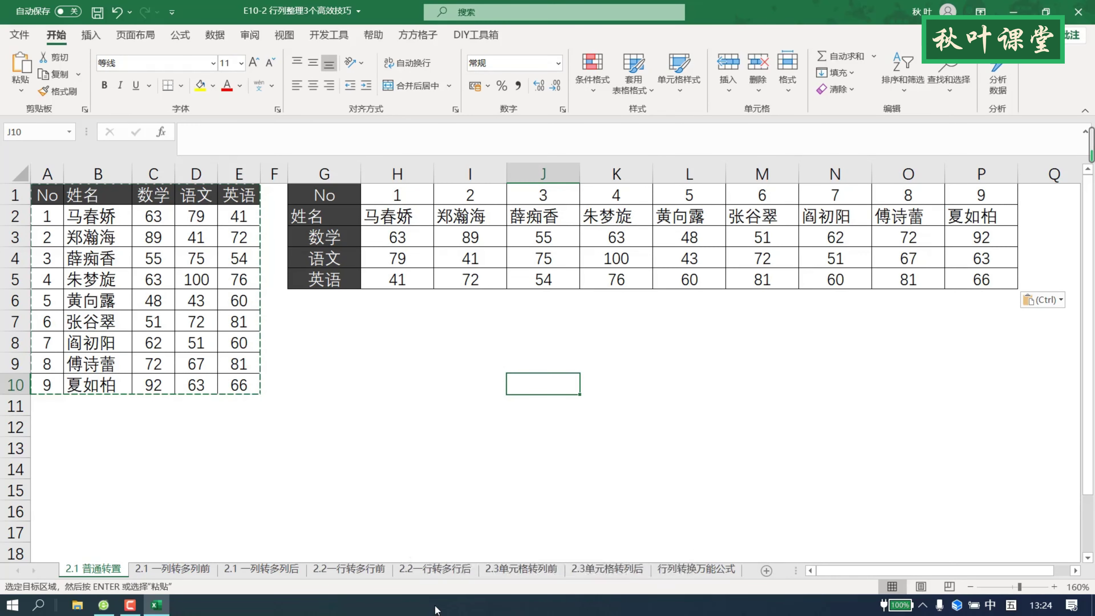
# Look over the long score list on 2.1 一列转多列前 and check its print preview.
pyautogui.click(186, 569)
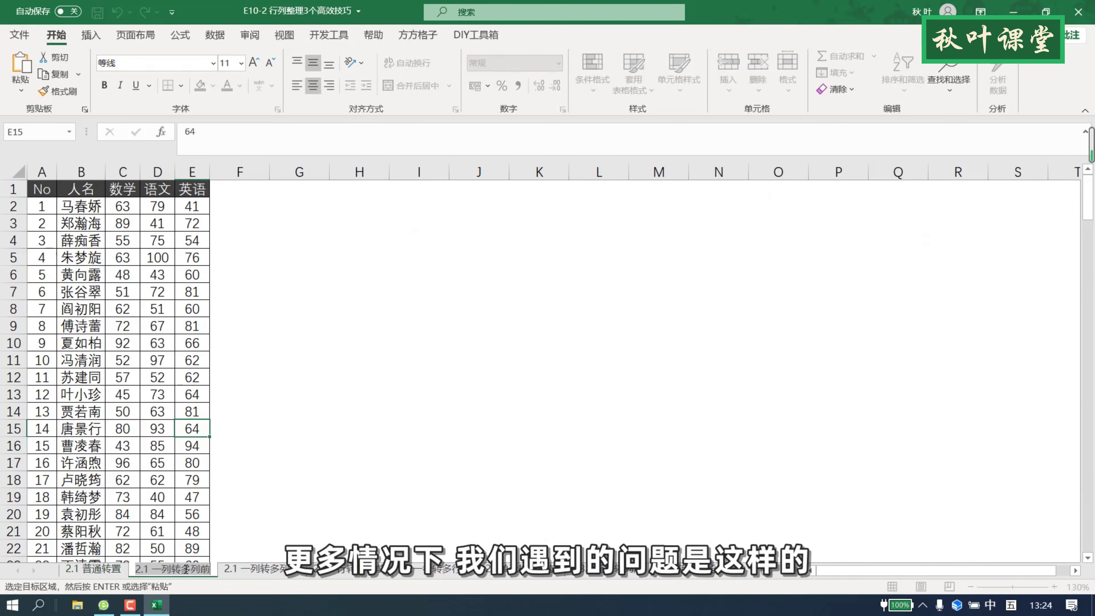
pyautogui.click(109, 336)
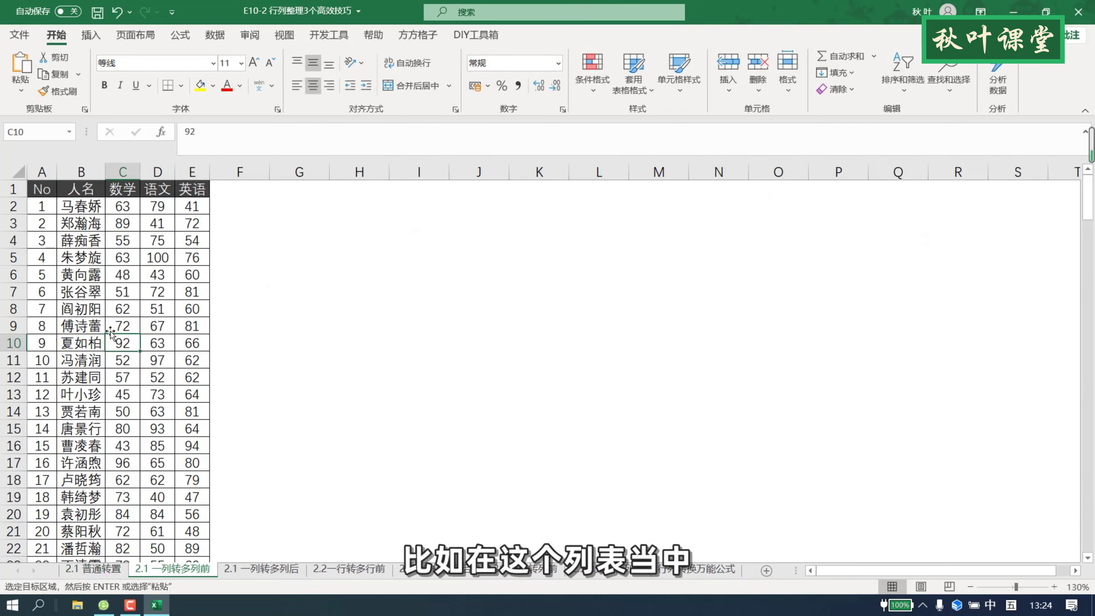
pyautogui.scroll(-1, 111, 318)
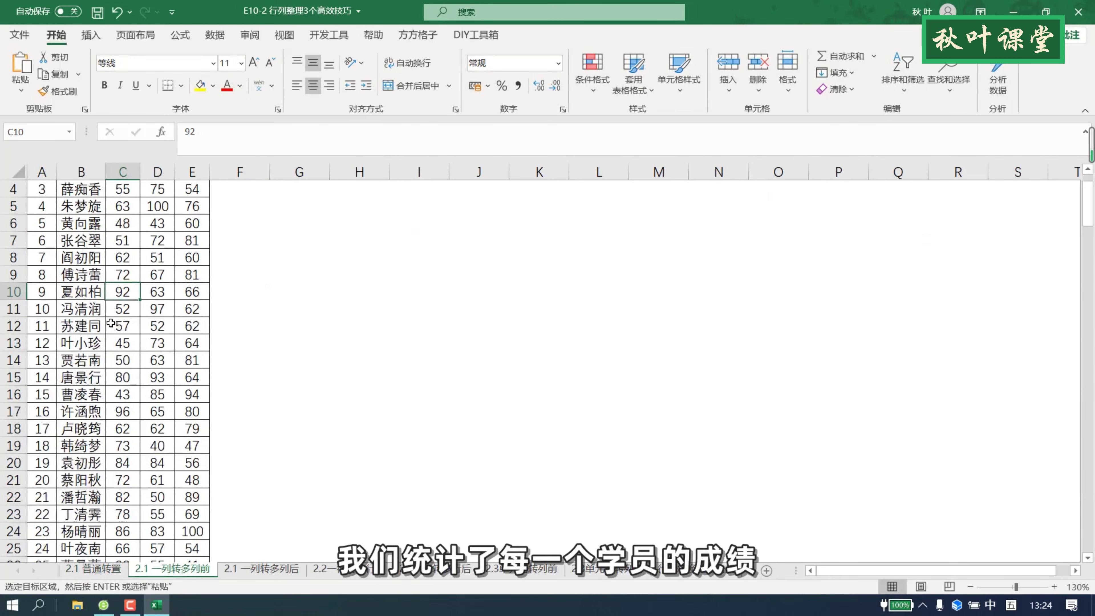
pyautogui.scroll(-5, 112, 328)
pyautogui.scroll(-9, 117, 353)
pyautogui.scroll(-4, 120, 375)
pyautogui.scroll(5, 120, 374)
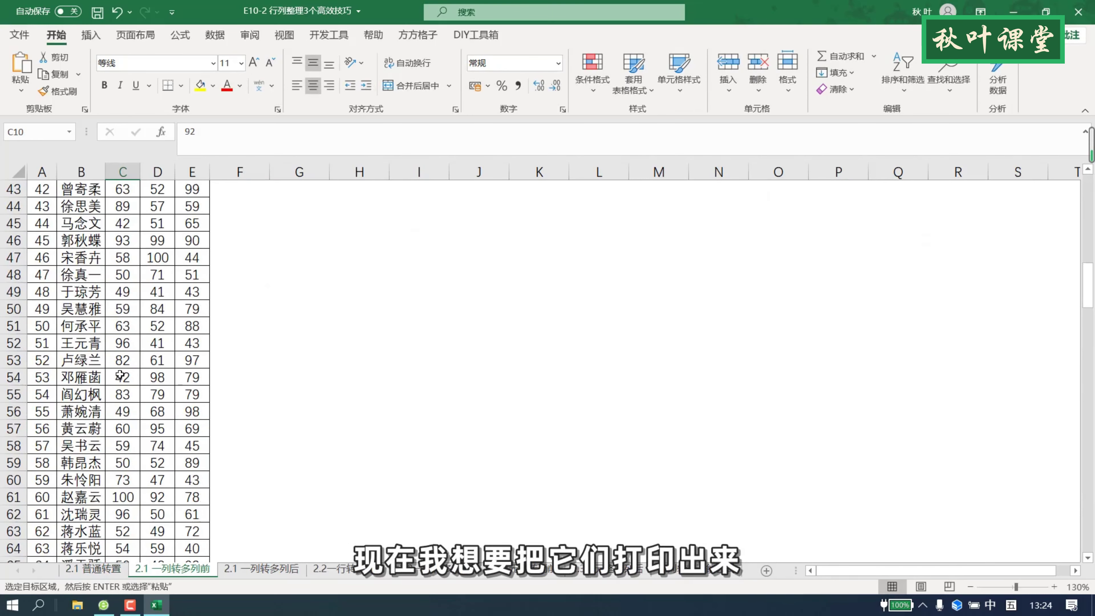
pyautogui.scroll(5, 121, 373)
pyautogui.scroll(9, 121, 372)
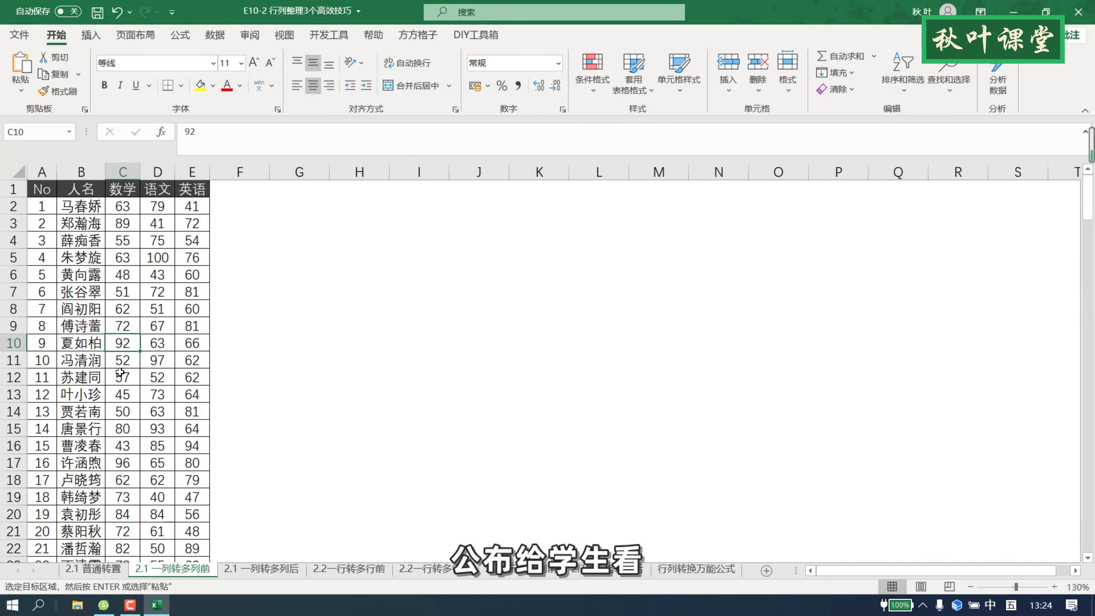
pyautogui.hotkey('ctrl', 'p')
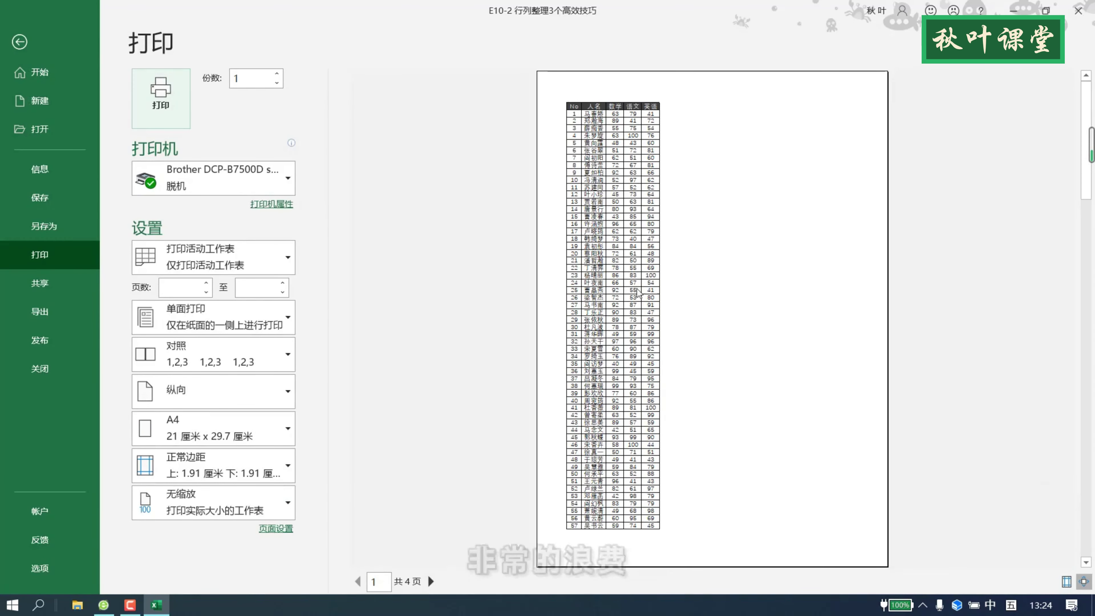
pyautogui.click(19, 42)
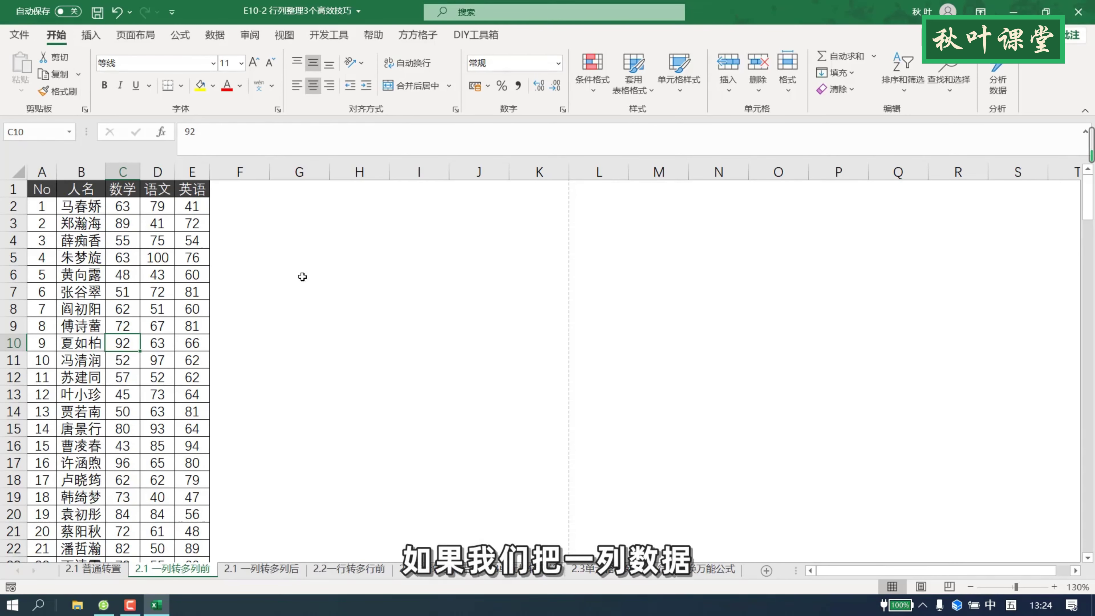
# Preview printing the three-block layout on 2.1 一列转多列后, then return to 2.1 一列转多列前.
pyautogui.click(263, 570)
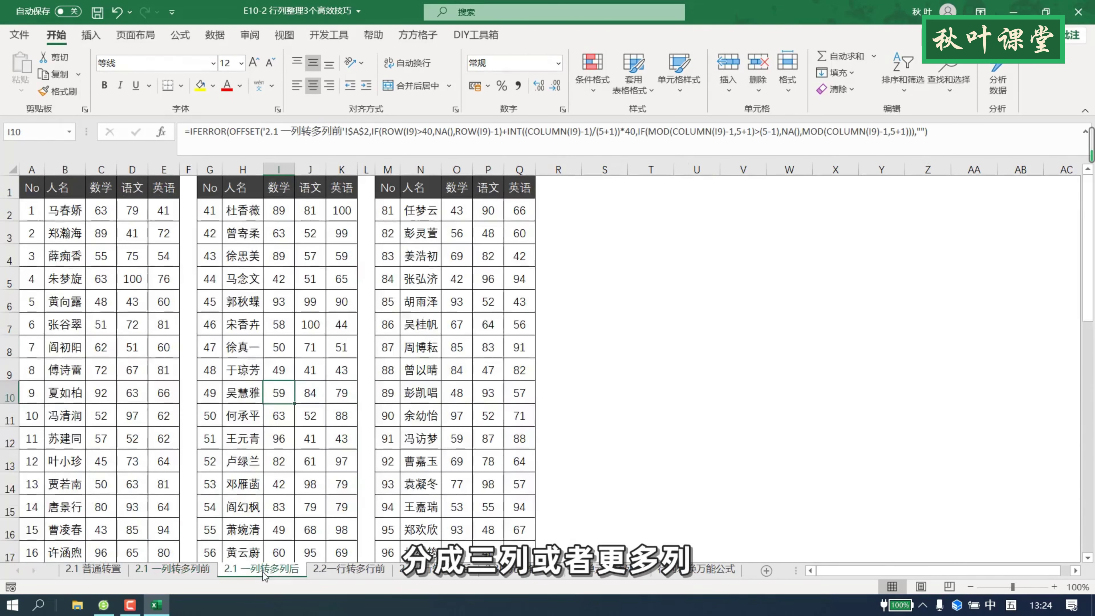
pyautogui.click(257, 452)
pyautogui.hotkey('ctrl', 'p')
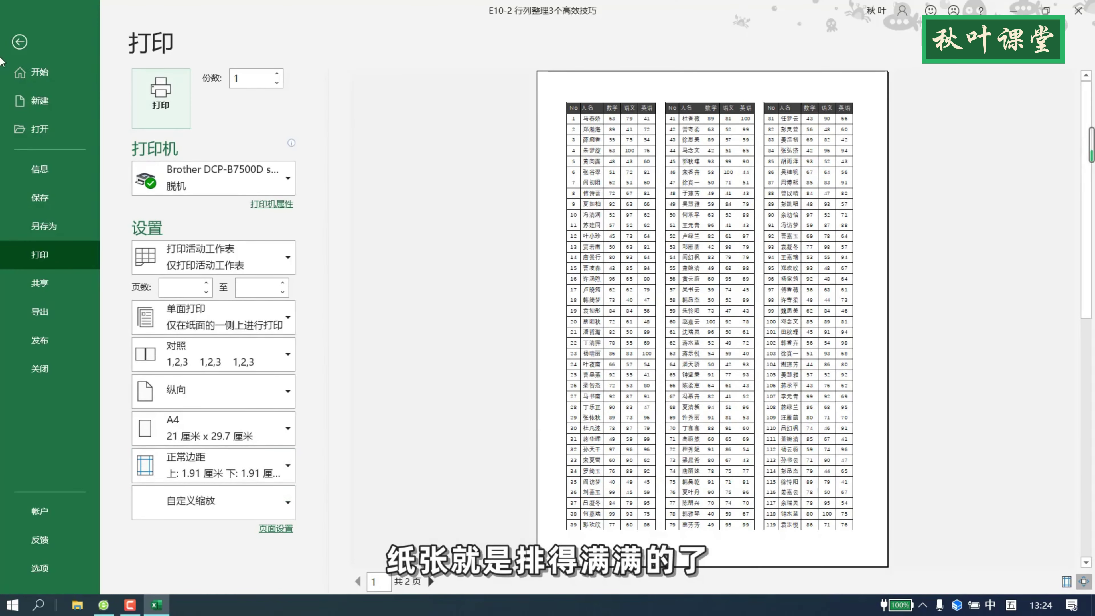
pyautogui.click(23, 51)
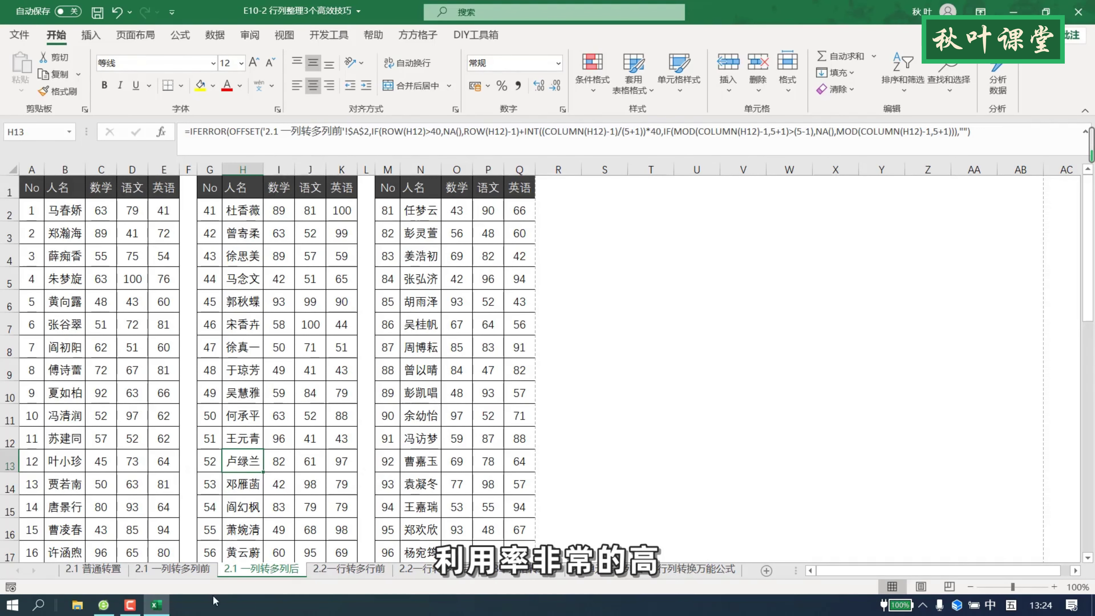
pyautogui.hotkey('ctrl', 'pageup')
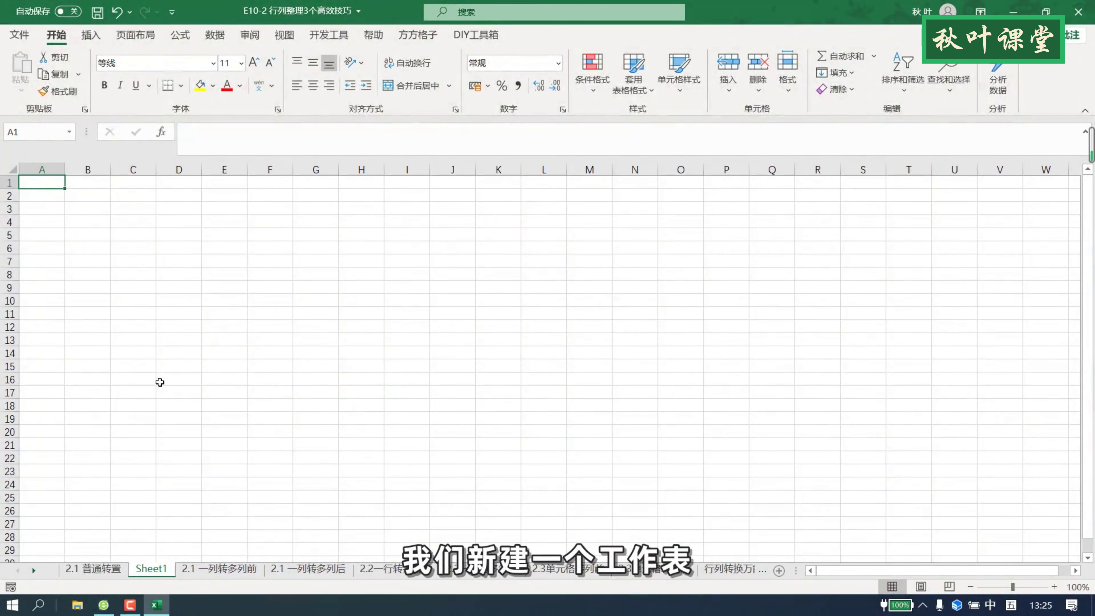
# Copy the header and first 30 rows (A1:E30) of the 2.1 一列转多列前 score list.
pyautogui.click(213, 569)
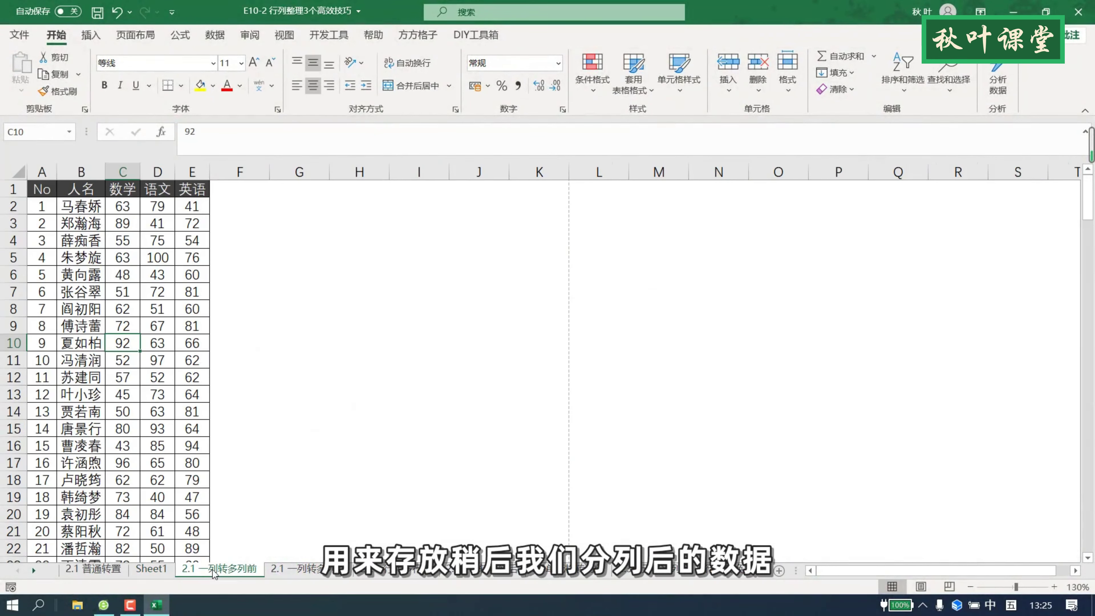
pyautogui.click(107, 372)
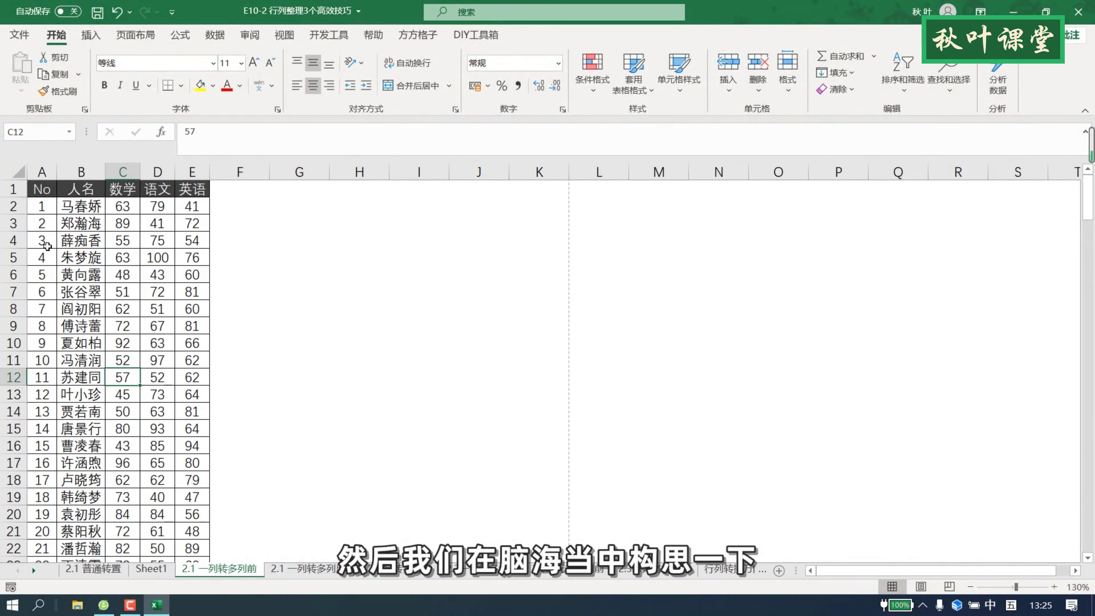
pyautogui.scroll(-2, 61, 311)
pyautogui.scroll(-1, 80, 341)
pyautogui.scroll(-2, 86, 345)
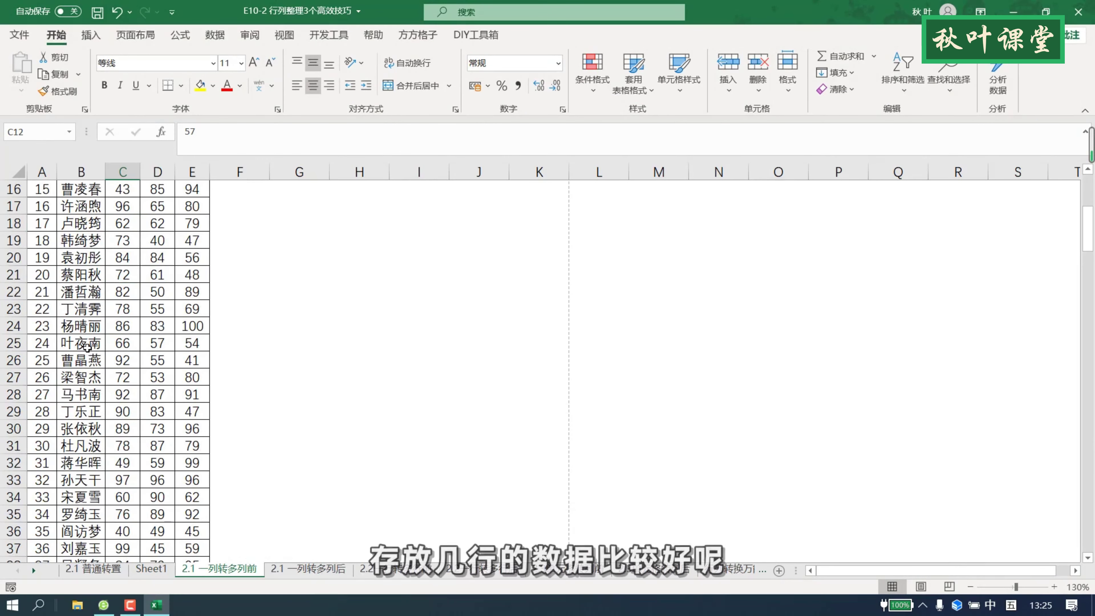
pyautogui.scroll(5, 87, 348)
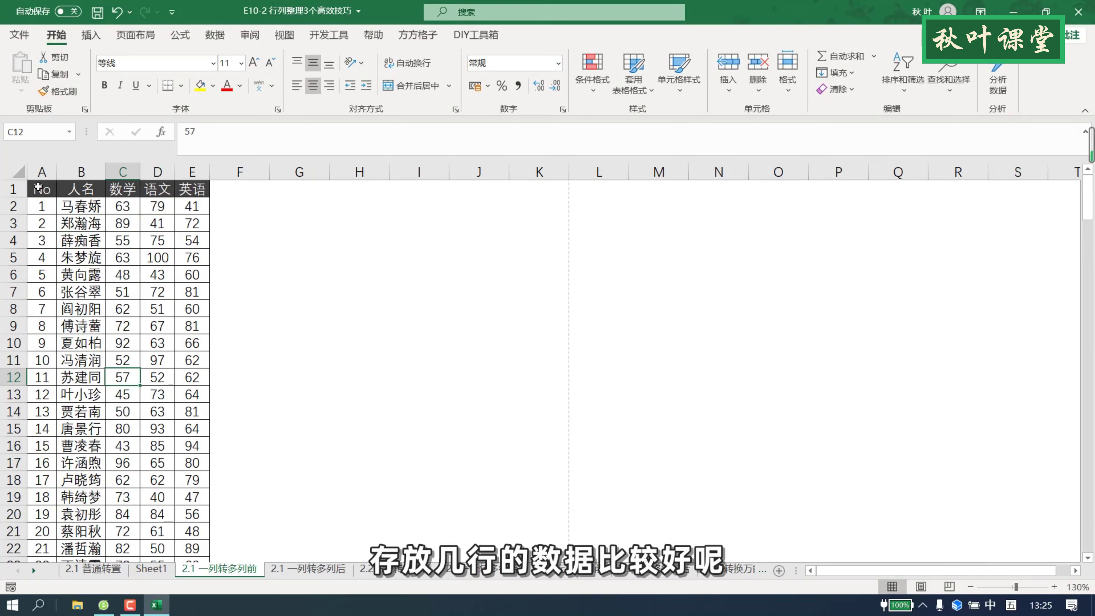
pyautogui.moveTo(38, 187)
pyautogui.mouseDown()
pyautogui.moveTo(182, 499)
pyautogui.moveTo(186, 471)
pyautogui.mouseUp()
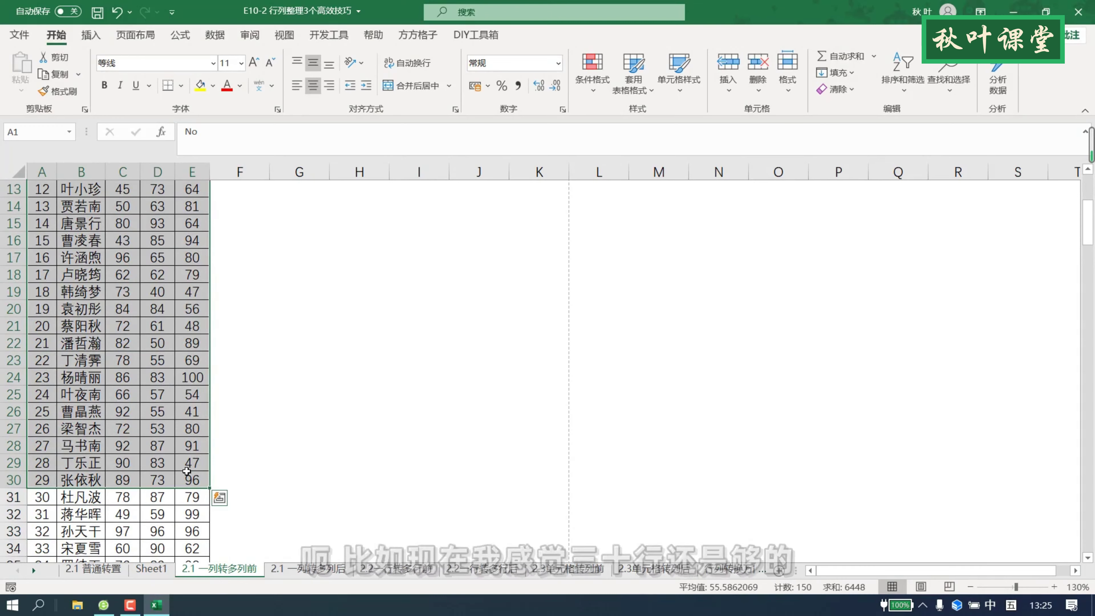
pyautogui.hotkey('ctrl', 'c')
# Paste the 30 rows into Sheet1 at A1 and widen columns A–E equally.
pyautogui.click(151, 569)
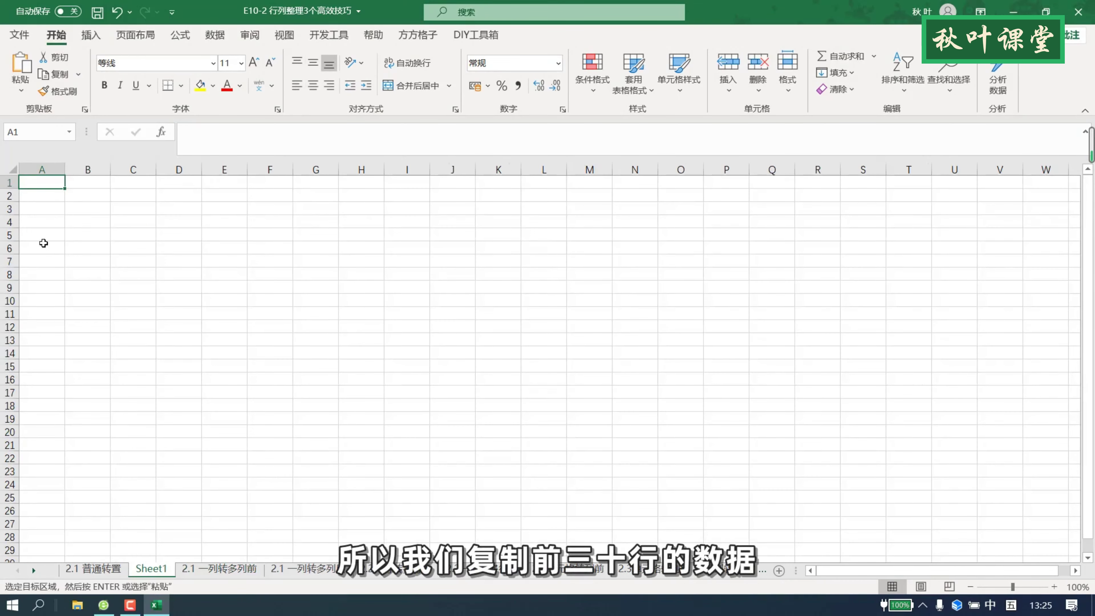
pyautogui.hotkey('ctrl', 'v')
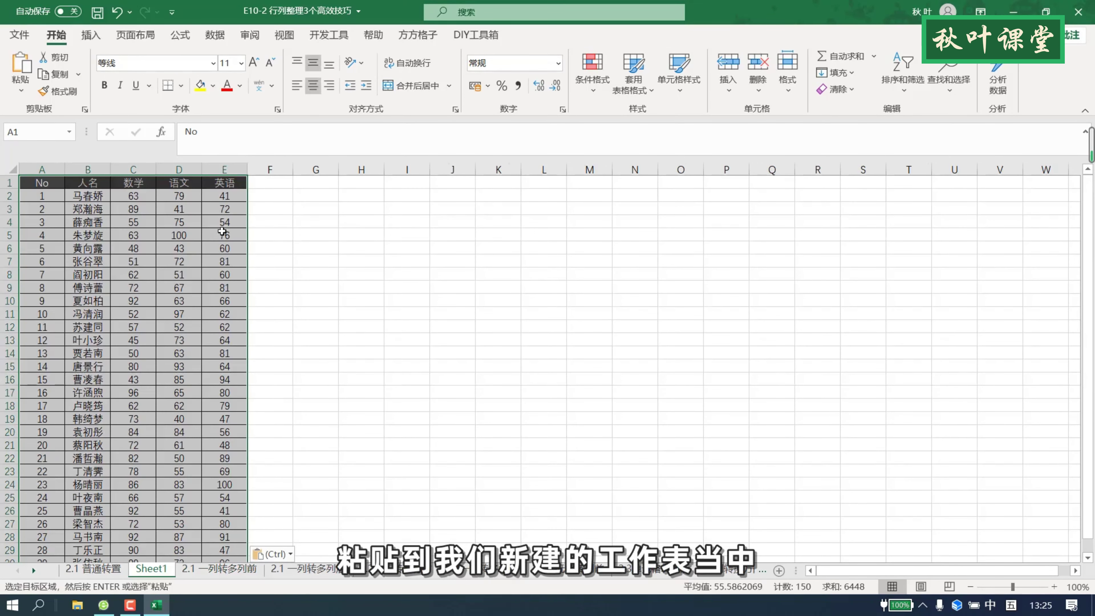
pyautogui.click(179, 169)
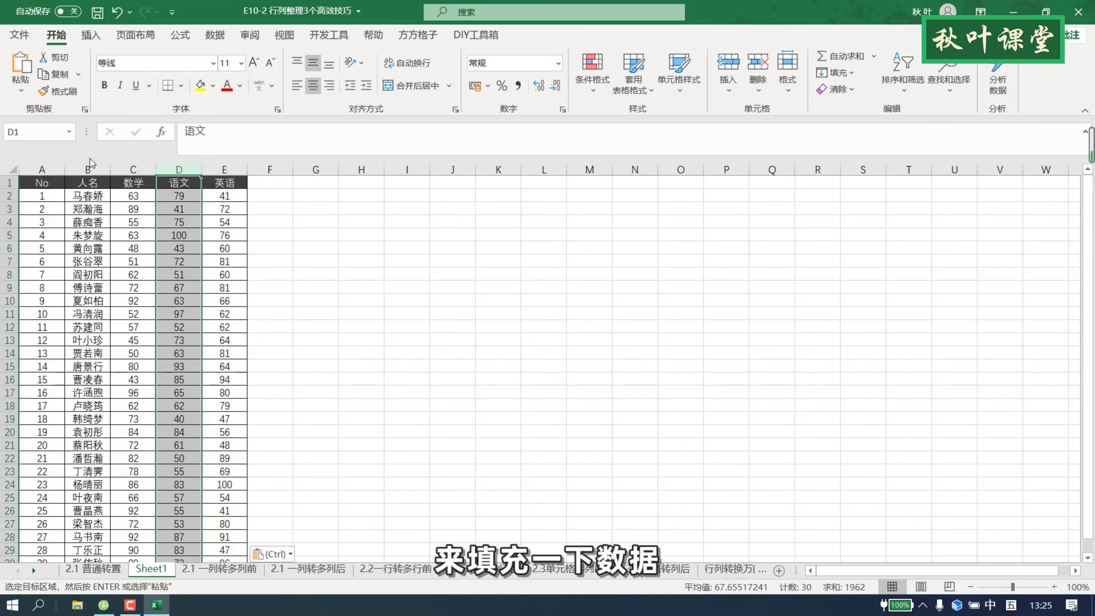
pyautogui.moveTo(42, 169)
pyautogui.mouseDown()
pyautogui.moveTo(242, 168)
pyautogui.moveTo(231, 171)
pyautogui.mouseUp()
pyautogui.moveTo(79, 167); pyautogui.dragTo(88, 167)
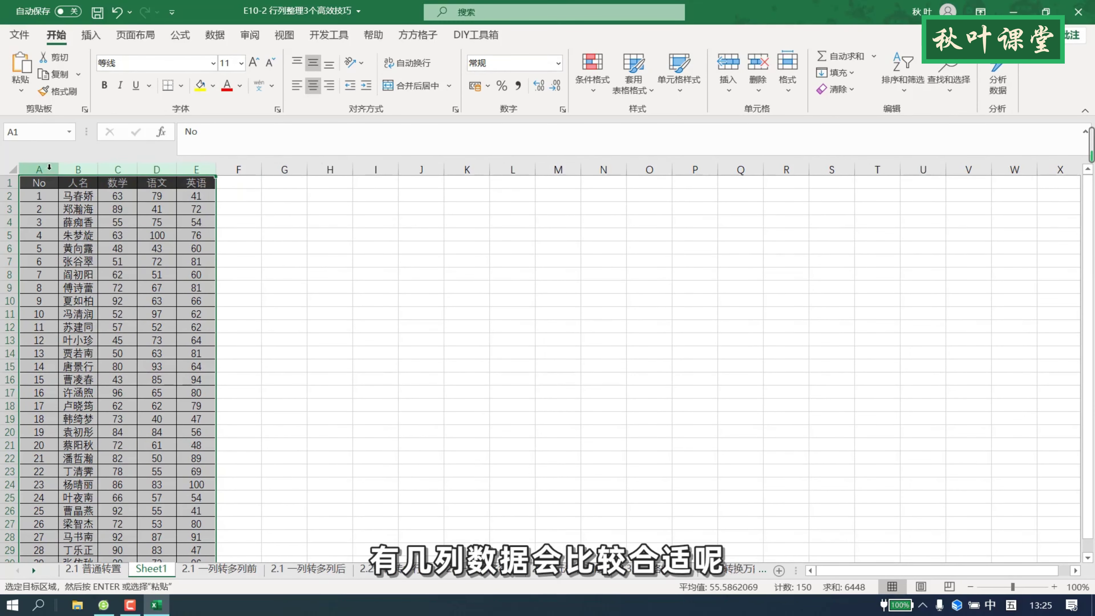
# Paste two more copies at G1 and M1, narrowing columns F and L into thin spacers.
pyautogui.click(283, 169)
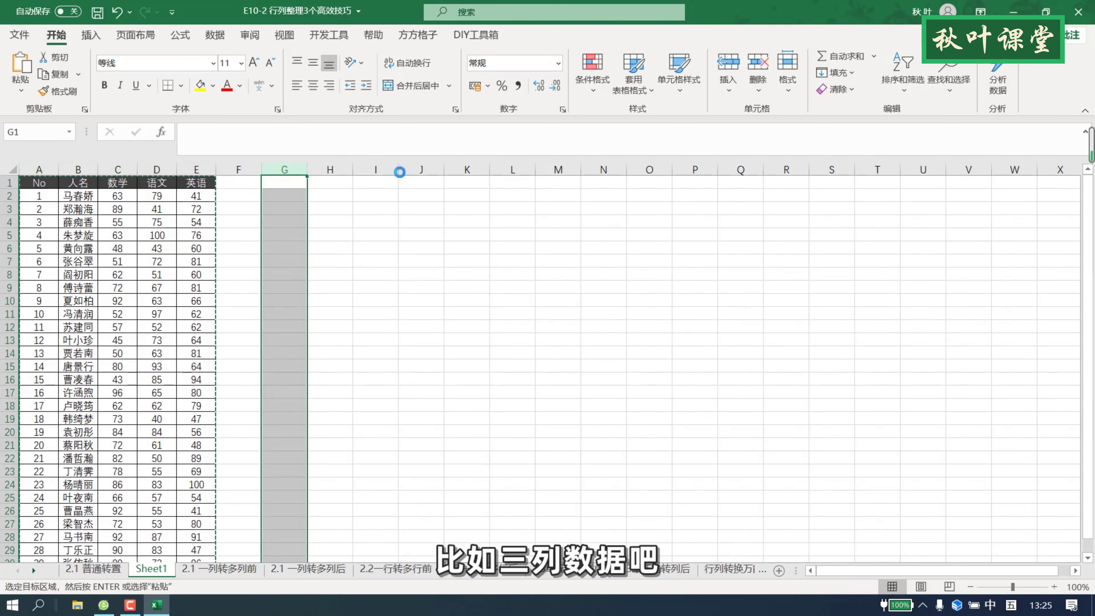
pyautogui.hotkey('ctrl', 'v')
pyautogui.click(538, 169)
pyautogui.hotkey('ctrl', 'v')
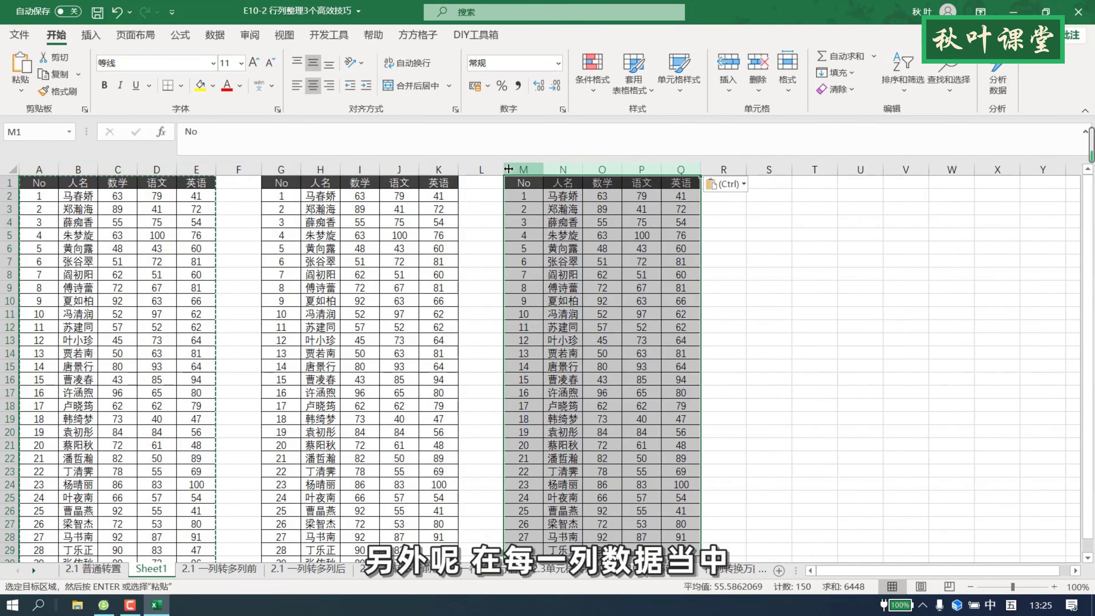
pyautogui.moveTo(504, 169); pyautogui.dragTo(479, 183)
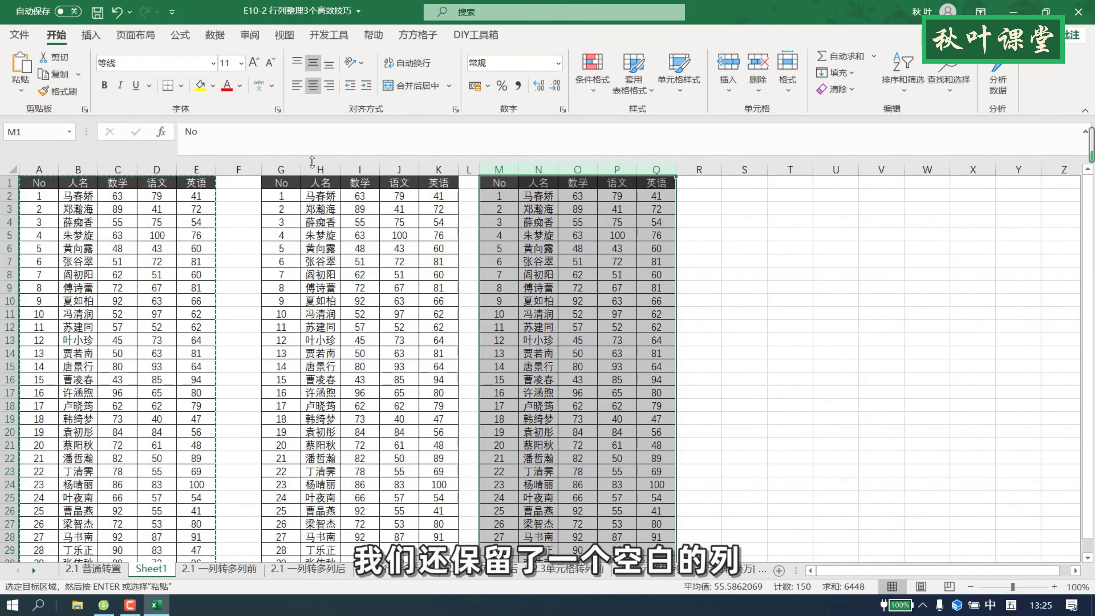
pyautogui.moveTo(261, 170); pyautogui.dragTo(236, 177)
pyautogui.click(276, 213)
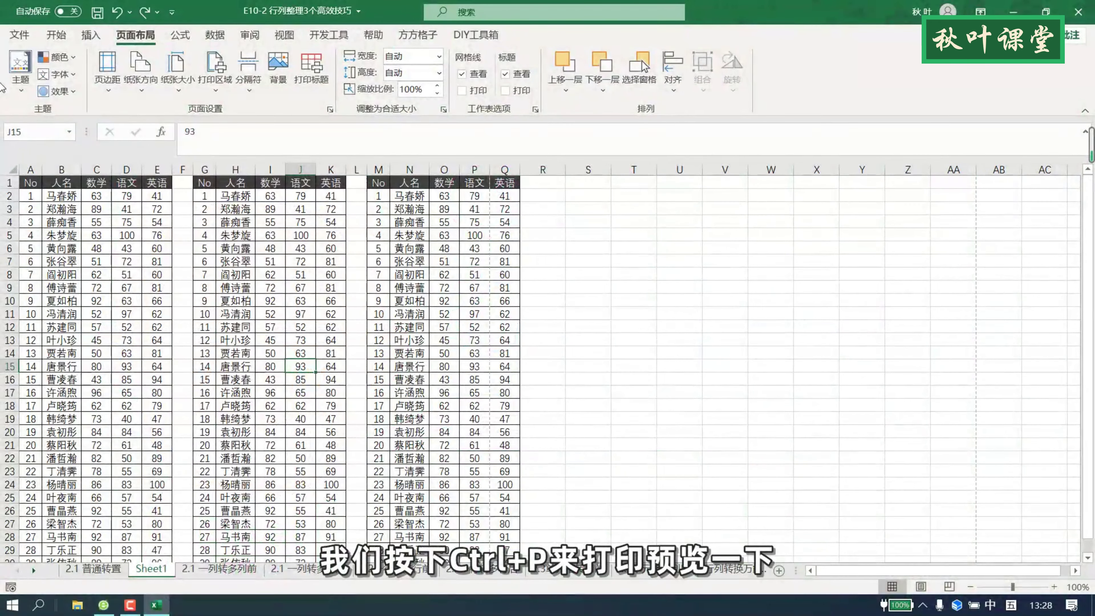
pyautogui.hotkey('ctrl', 'p')
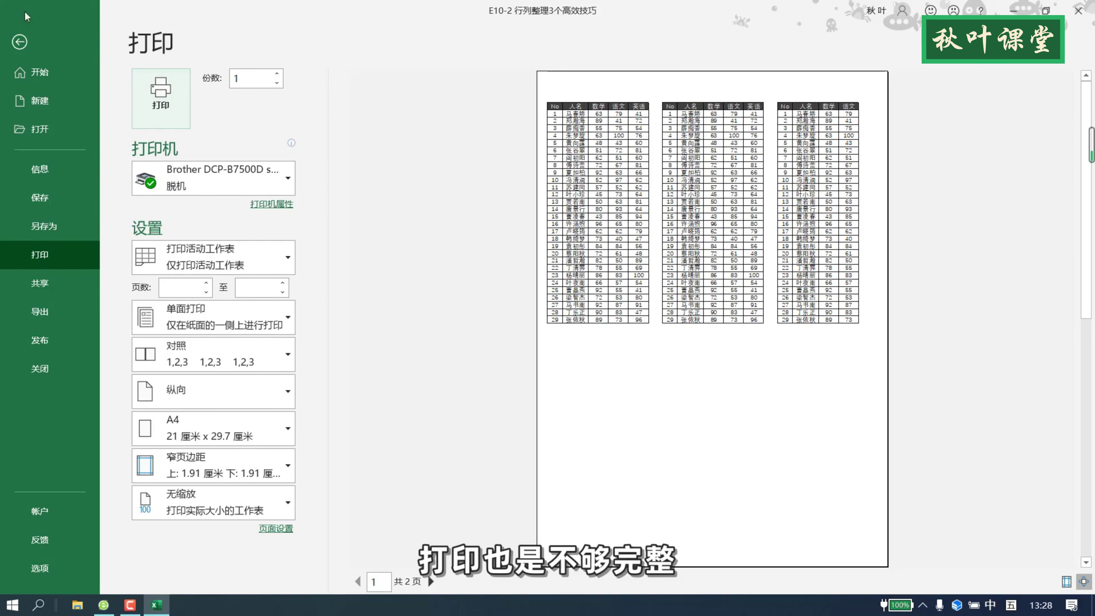
pyautogui.click(19, 42)
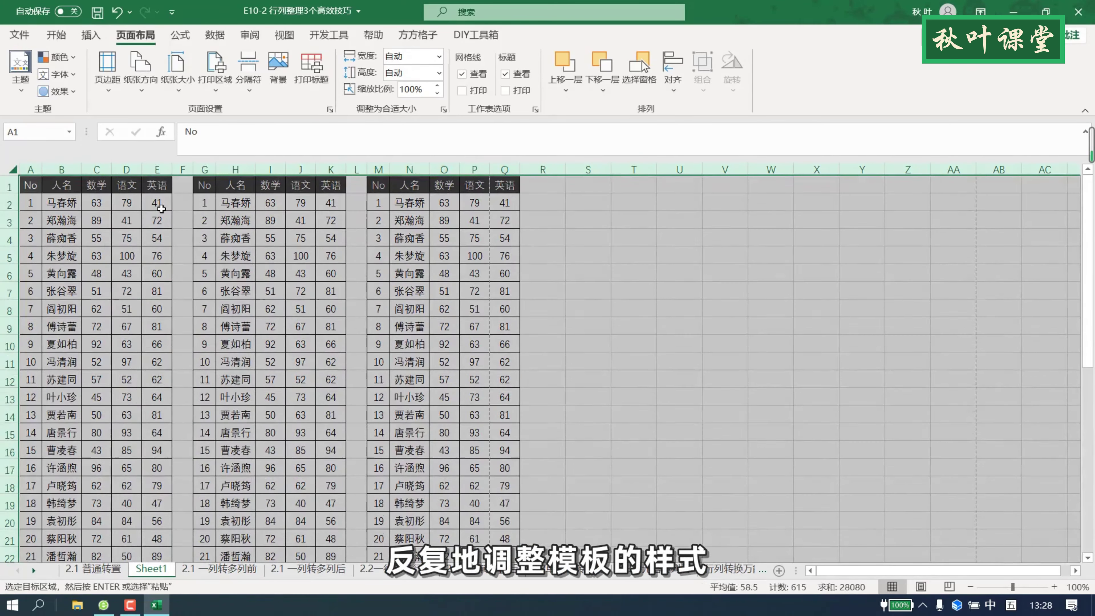
pyautogui.moveTo(96, 169); pyautogui.dragTo(147, 169)
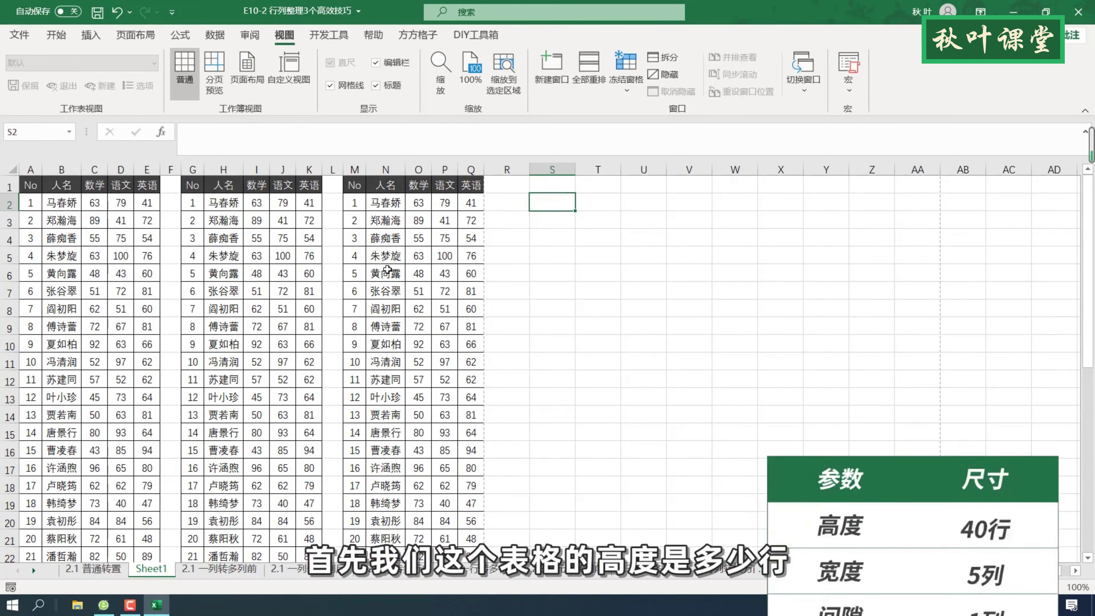
pyautogui.scroll(-1, 387, 269)
pyautogui.scroll(-2, 388, 272)
pyautogui.scroll(-4, 386, 279)
pyautogui.scroll(-4, 387, 281)
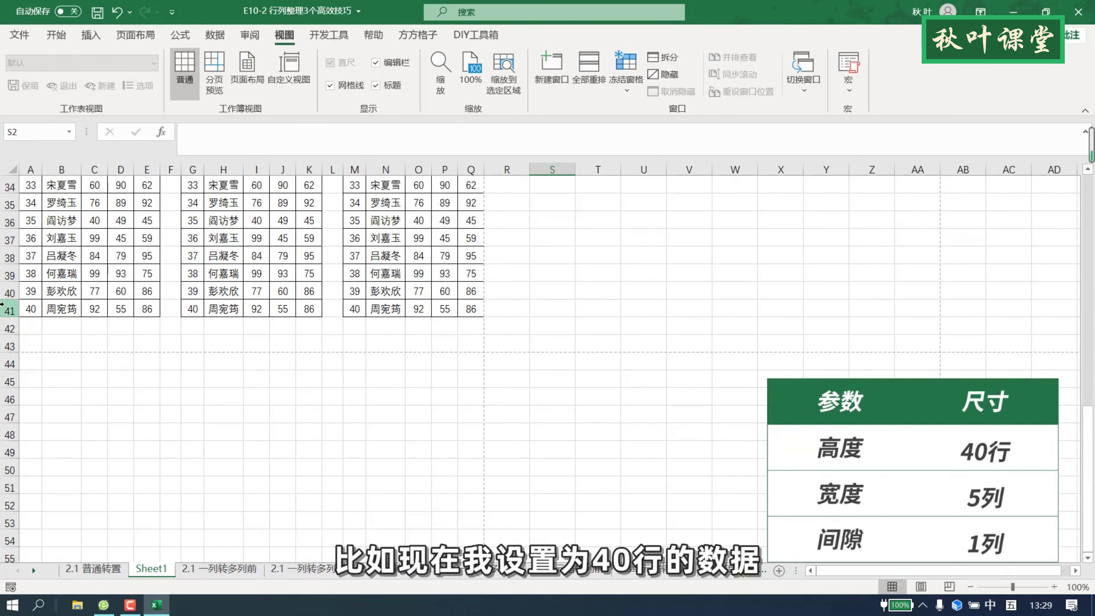
pyautogui.click(9, 309)
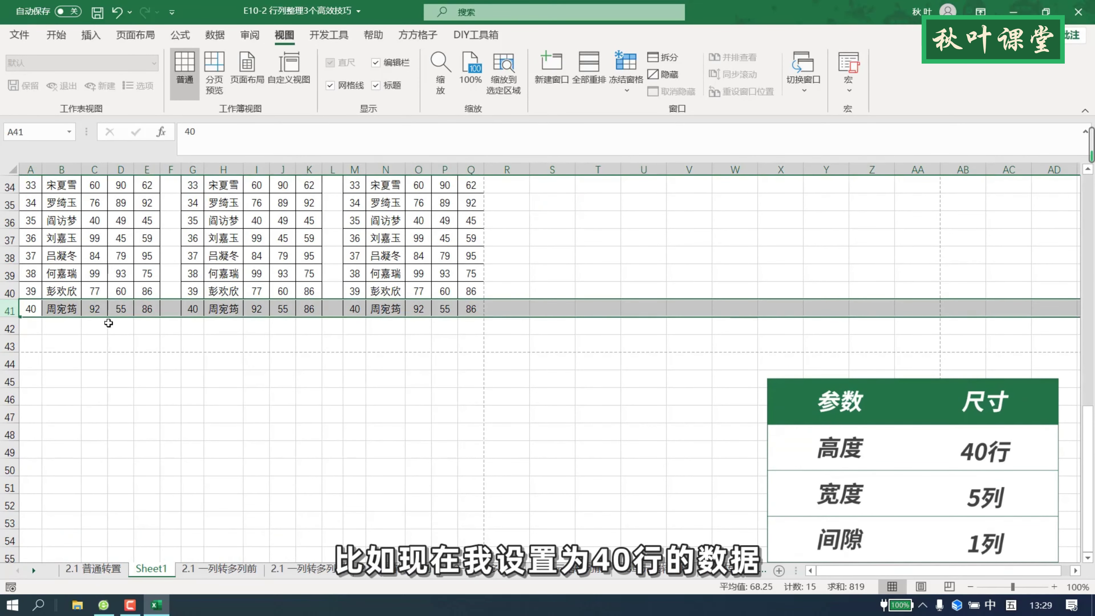
pyautogui.scroll(5, 222, 345)
pyautogui.scroll(6, 226, 347)
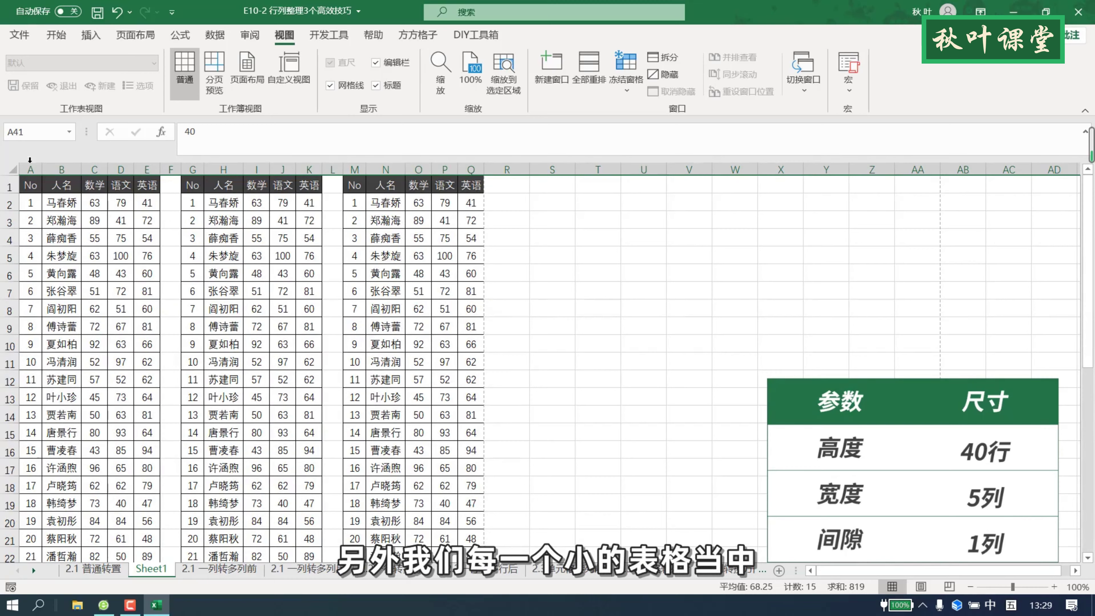
pyautogui.moveTo(30, 169); pyautogui.dragTo(147, 169)
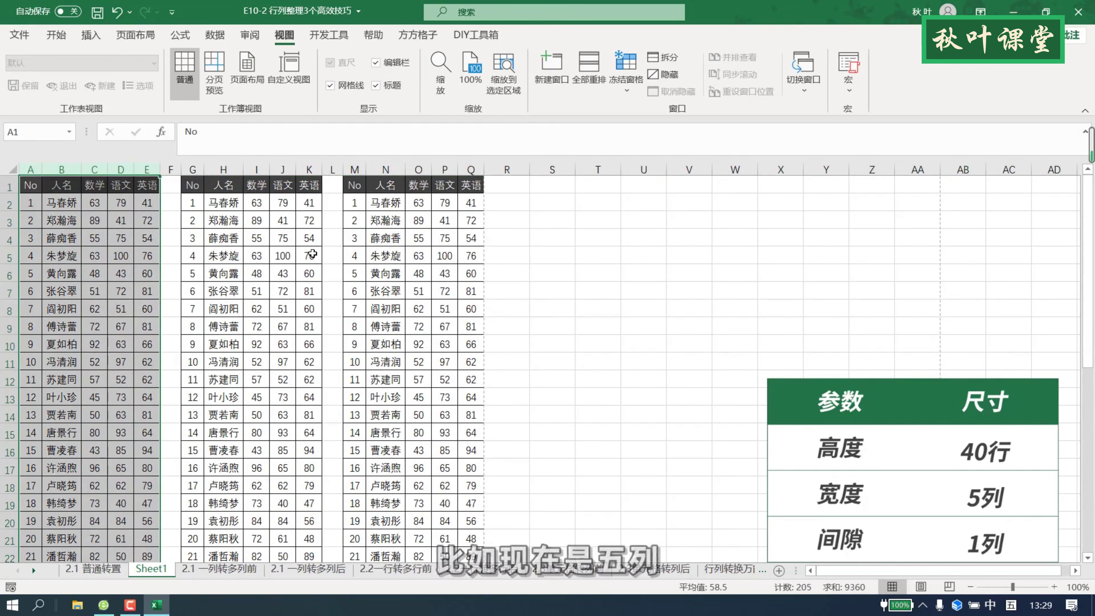
pyautogui.click(171, 167)
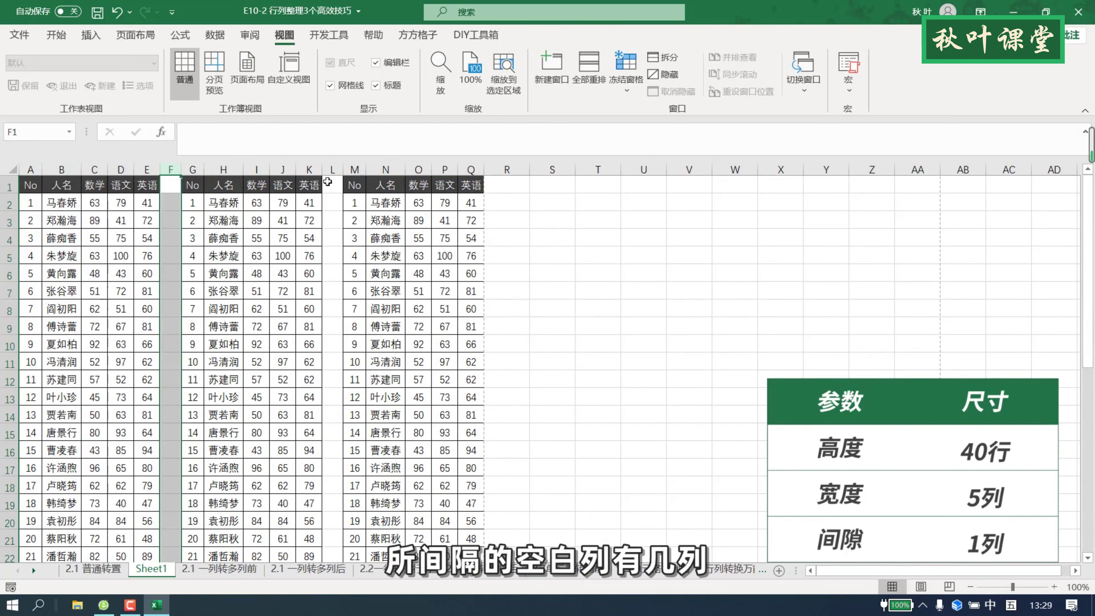
pyautogui.click(331, 168)
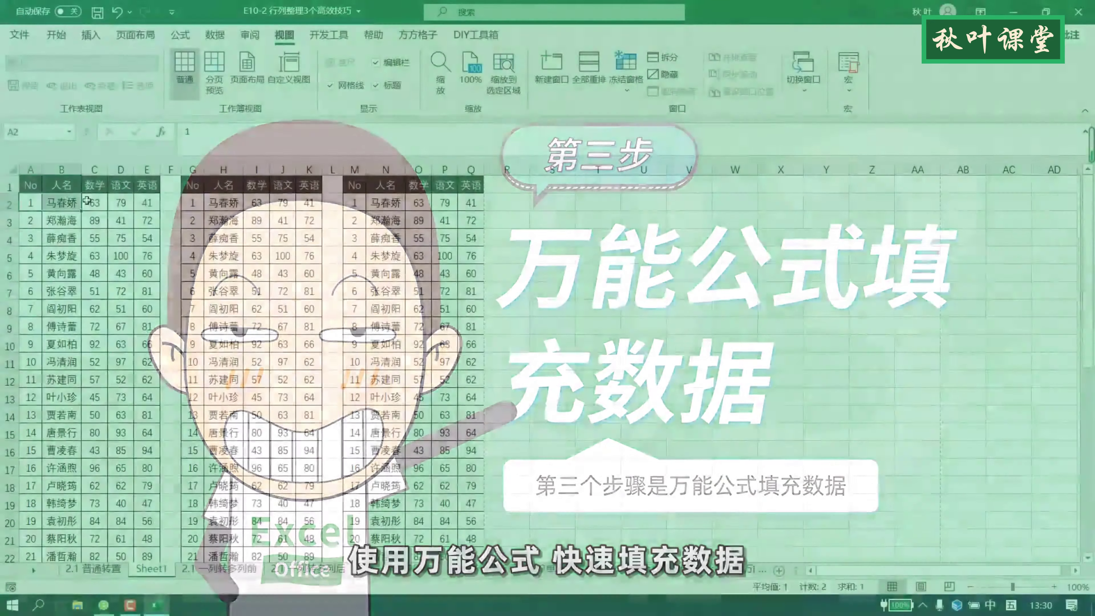
# Clear the data in A2:Q41 from all three tables on Sheet1.
pyautogui.moveTo(30, 186); pyautogui.dragTo(471, 611)
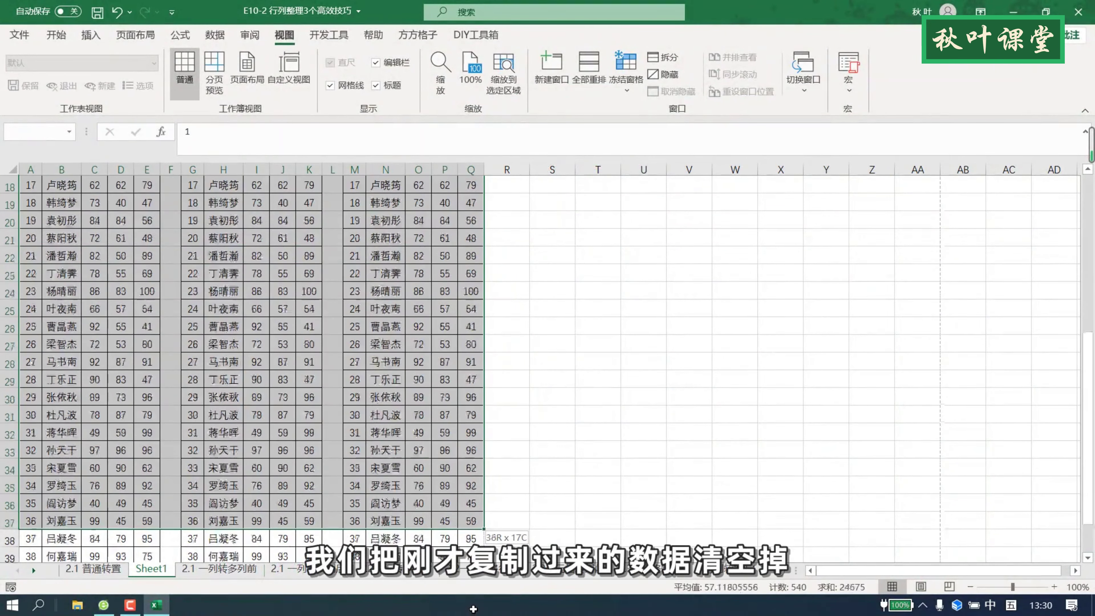
pyautogui.moveTo(471, 612); pyautogui.dragTo(479, 525)
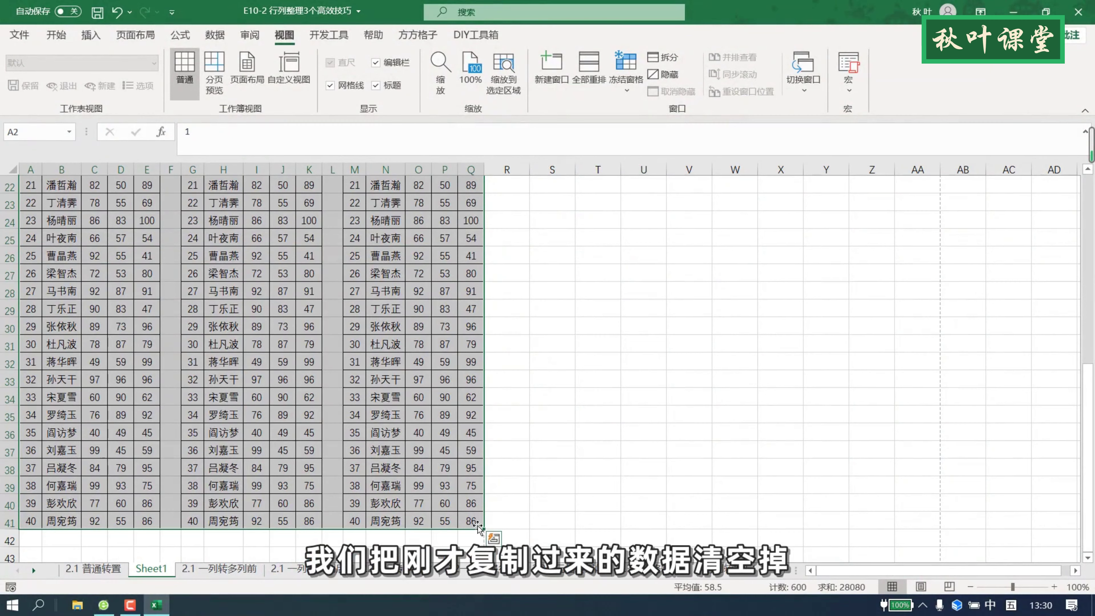
pyautogui.press('Delete')
pyautogui.click(540, 490)
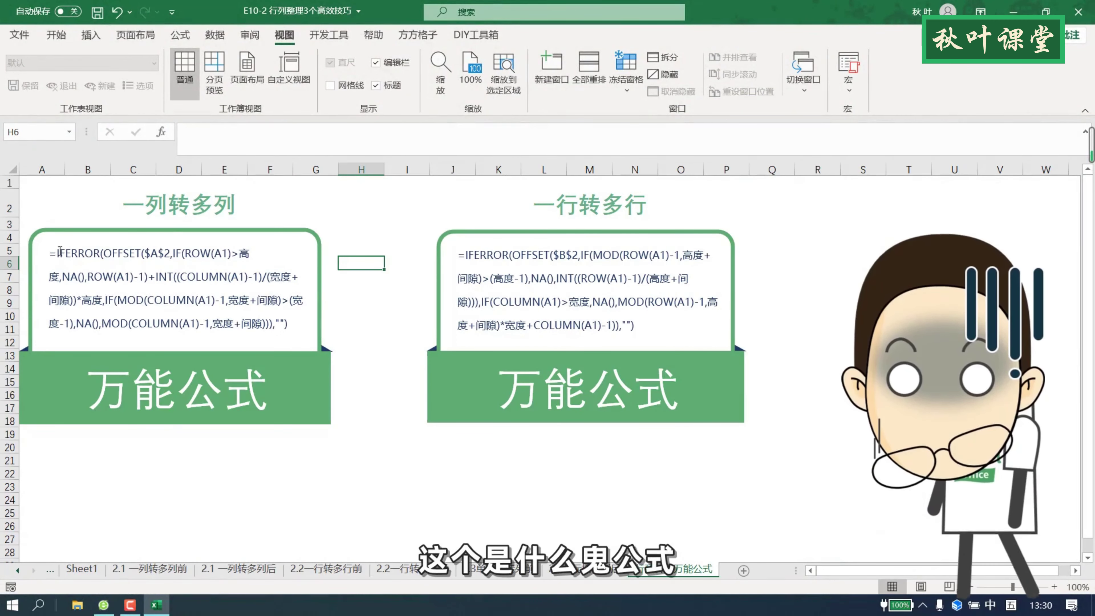
# Copy the 一列转多列 universal formula and return to cell A2 on Sheet1.
pyautogui.moveTo(49, 253); pyautogui.dragTo(294, 338)
pyautogui.hotkey('ctrl', 'c')
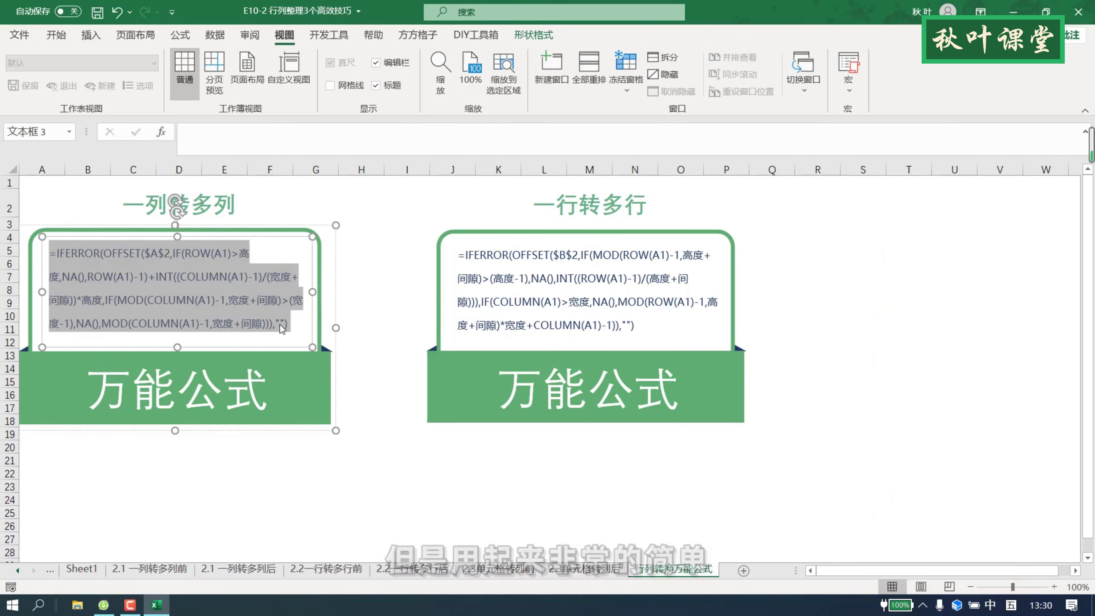
pyautogui.click(100, 570)
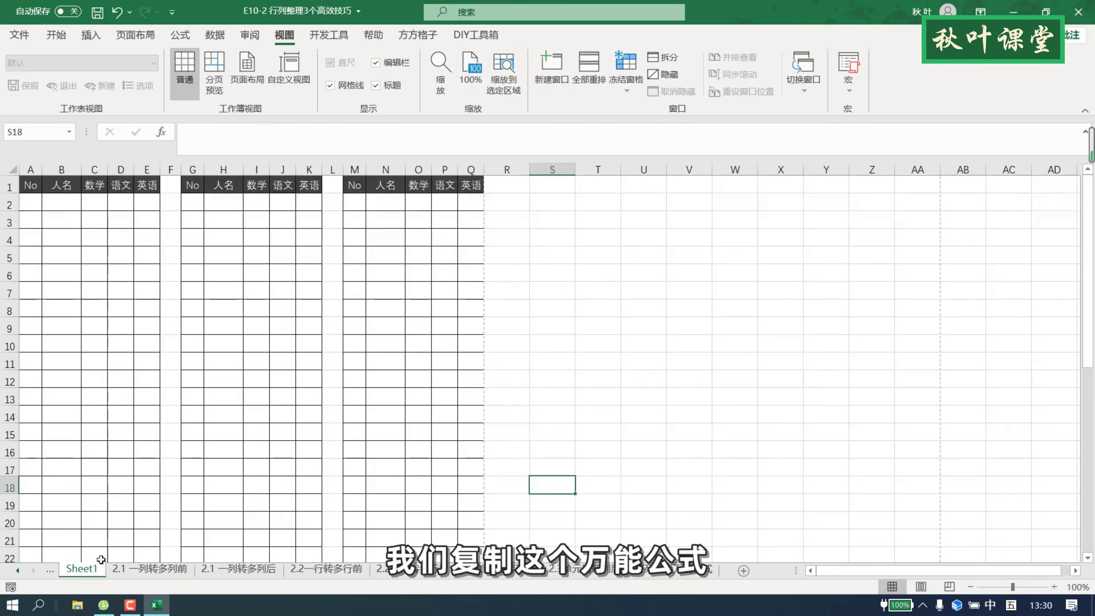
pyautogui.click(28, 203)
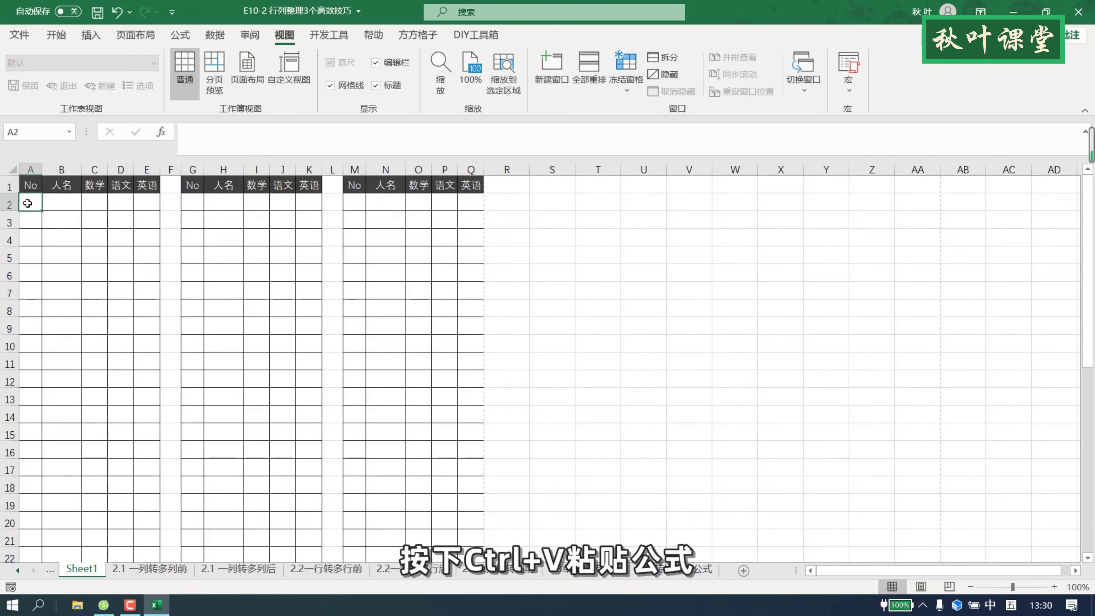
# Paste the universal formula into A2 and replace every 高度 with 40.
pyautogui.hotkey('ctrl', 'v')
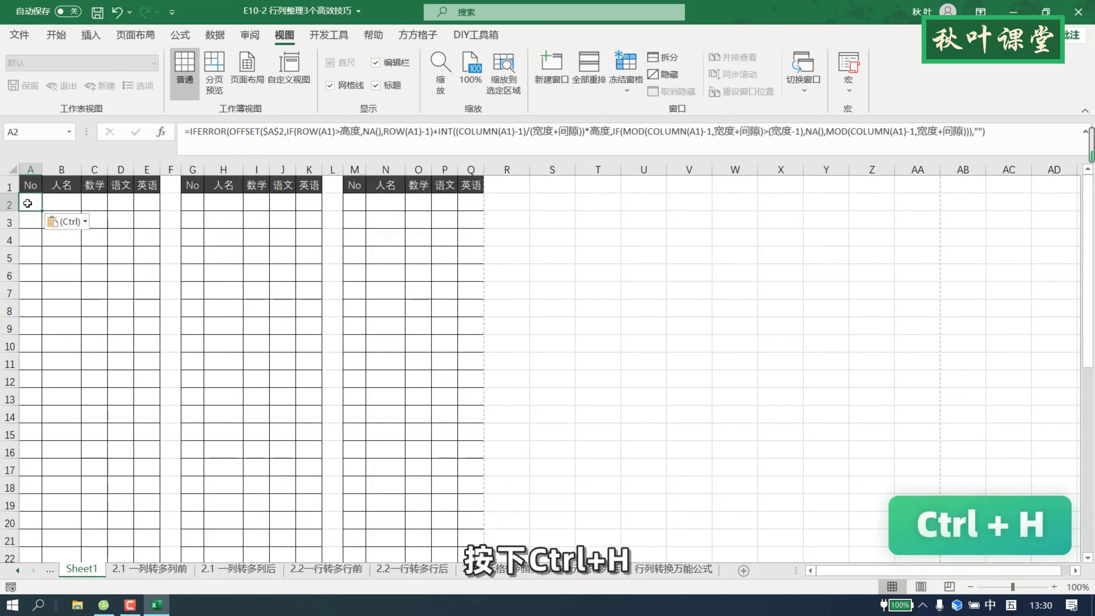
pyautogui.hotkey('ctrl', 'h')
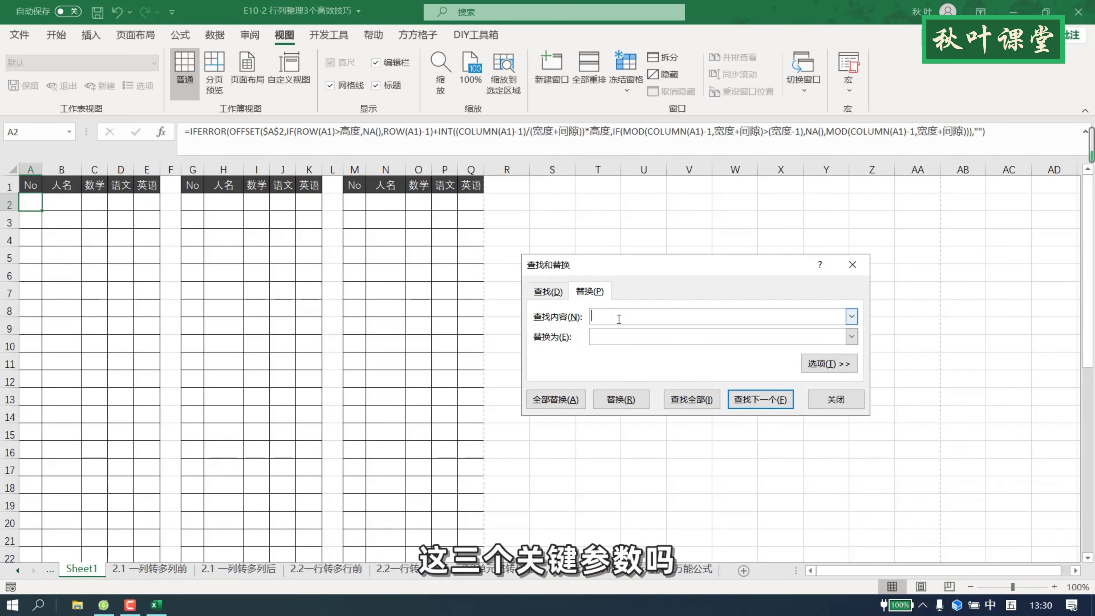
pyautogui.write('高y')
pyautogui.write('度')
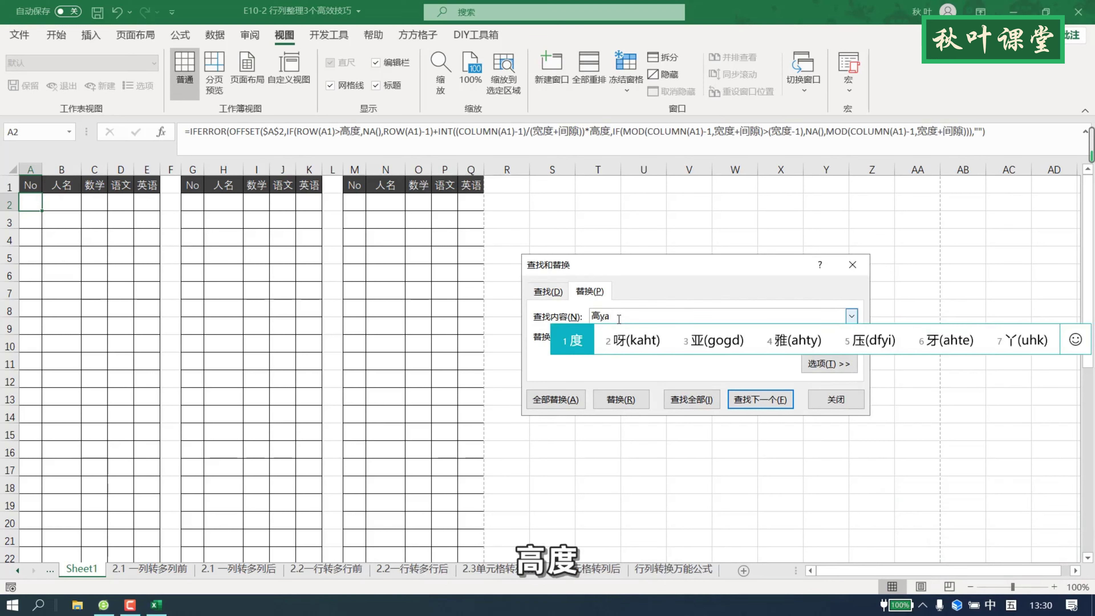
pyautogui.click(597, 339)
pyautogui.write('40')
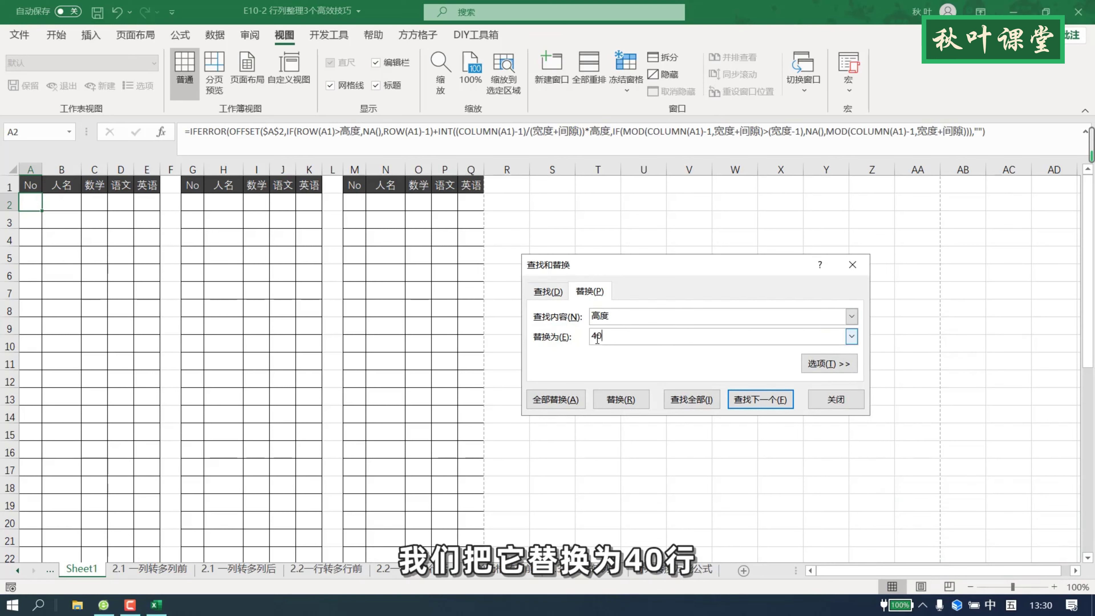
pyautogui.click(556, 399)
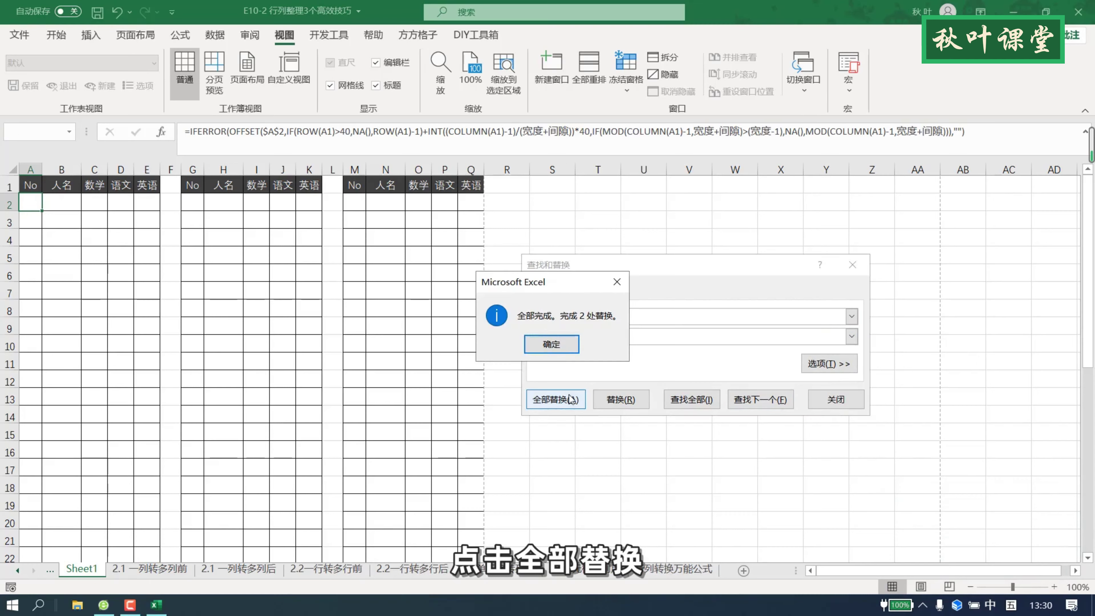
pyautogui.click(556, 342)
# Replace every 宽度 in the formula with 5.
pyautogui.click(620, 317)
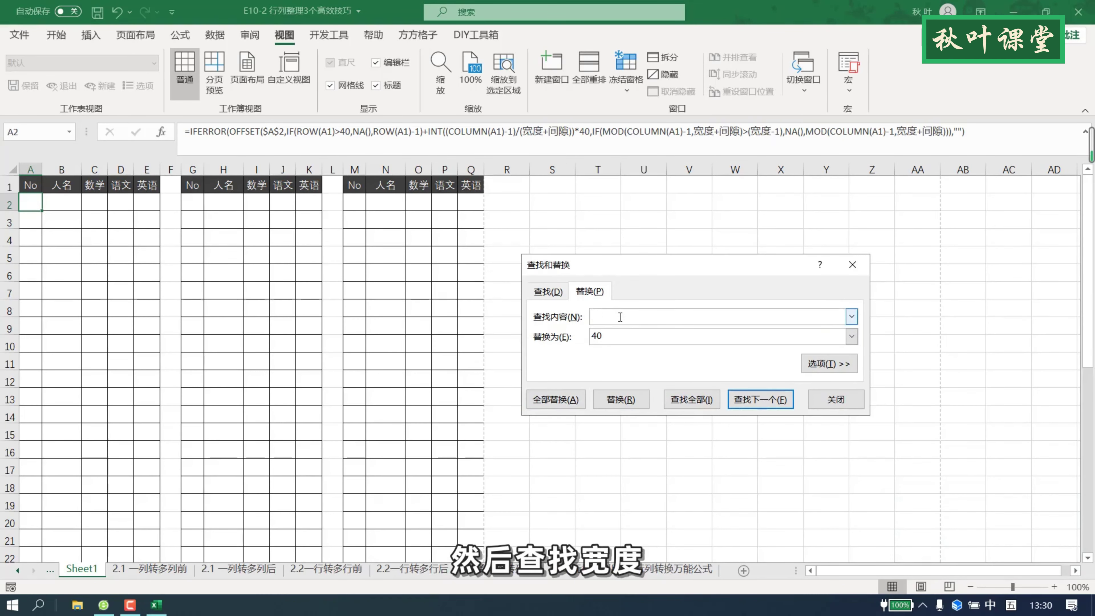
pyautogui.write('宽度')
pyautogui.press('Tab')
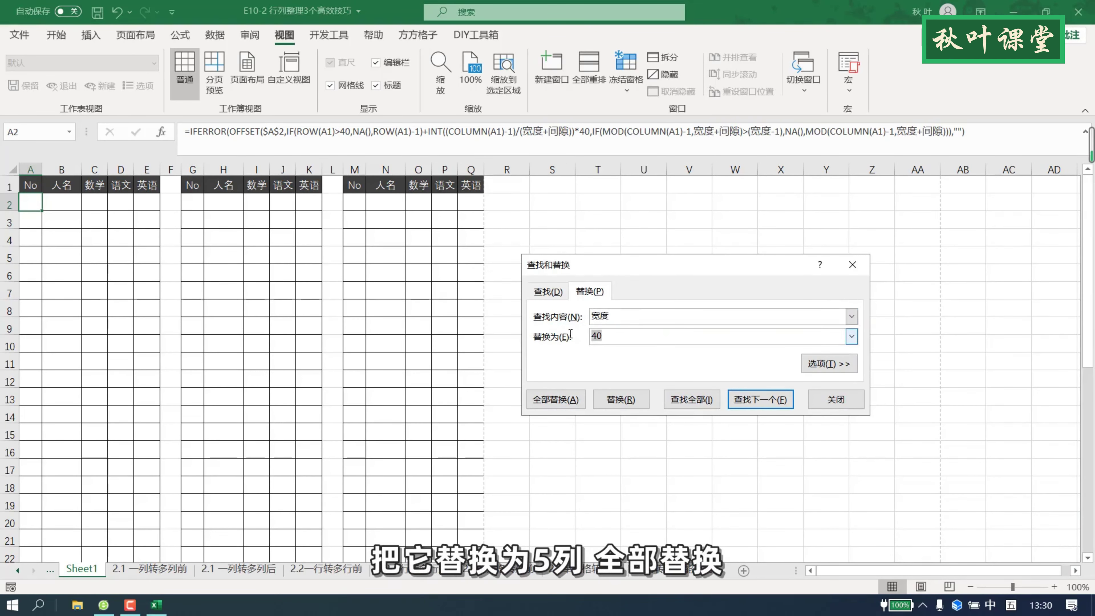
pyautogui.write('5')
pyautogui.click(556, 399)
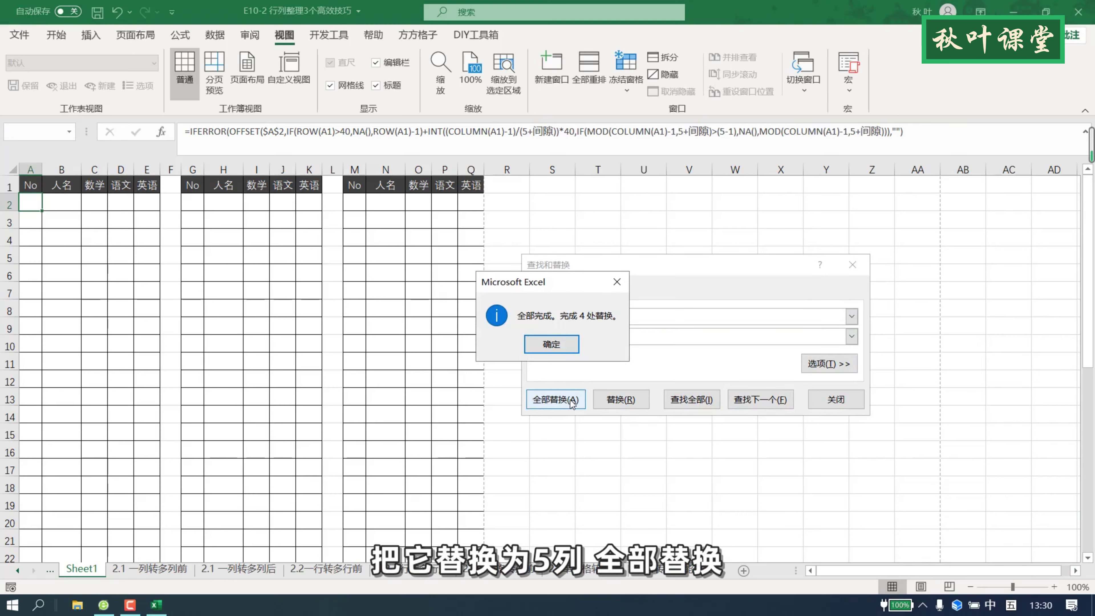
pyautogui.click(553, 349)
# Replace every 间隙 with 1, dismiss the circular-reference warning and close Find and Replace.
pyautogui.doubleClick(609, 319)
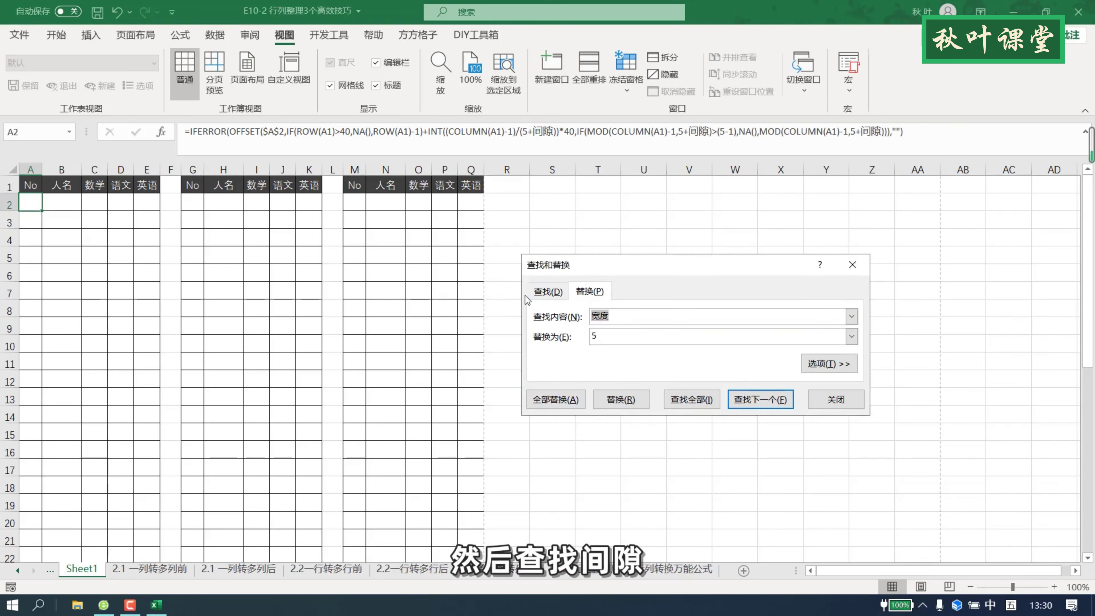
pyautogui.write('间隙')
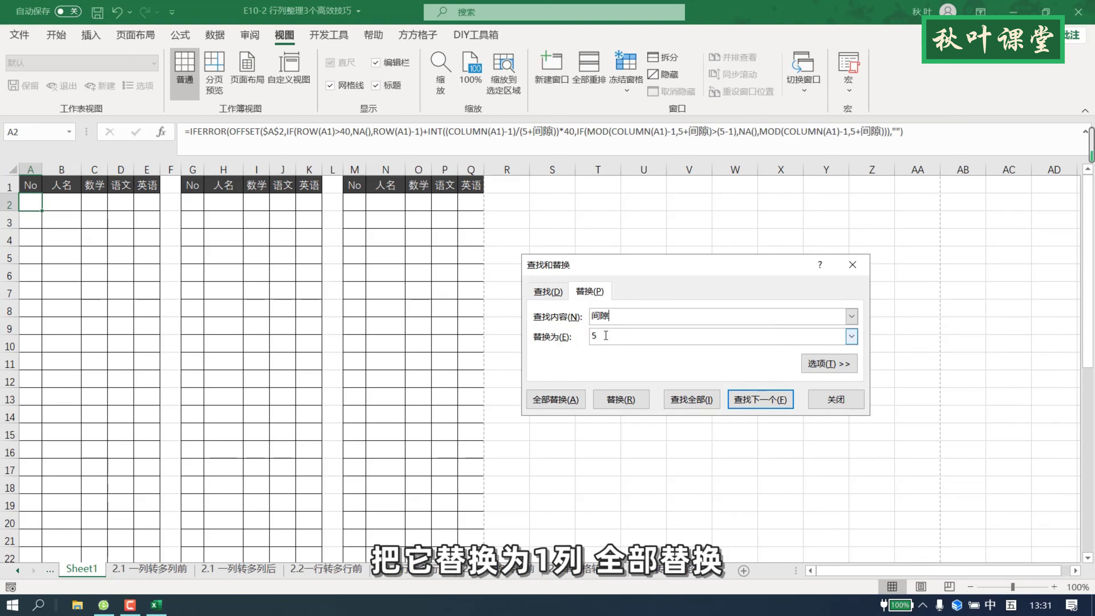
pyautogui.doubleClick(593, 336)
pyautogui.write('1')
pyautogui.click(571, 400)
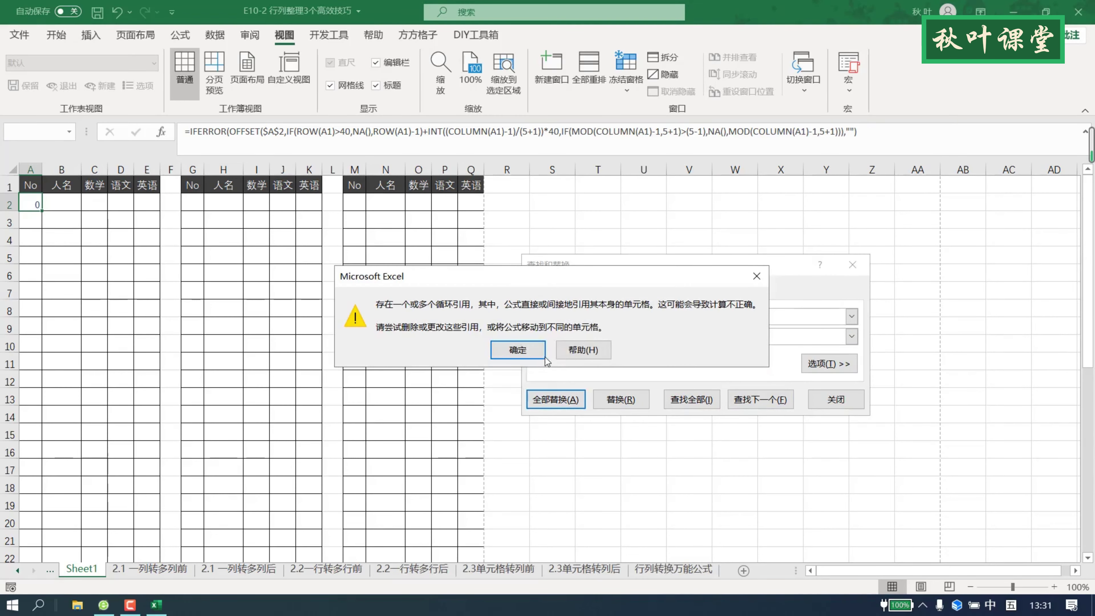
pyautogui.click(528, 348)
pyautogui.click(551, 344)
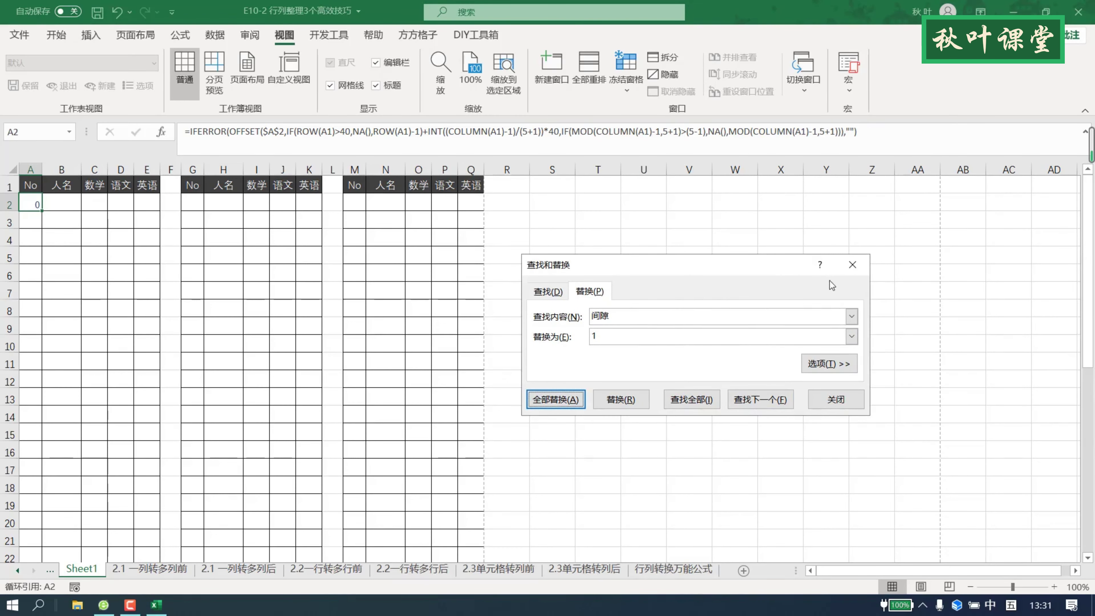
pyautogui.click(853, 264)
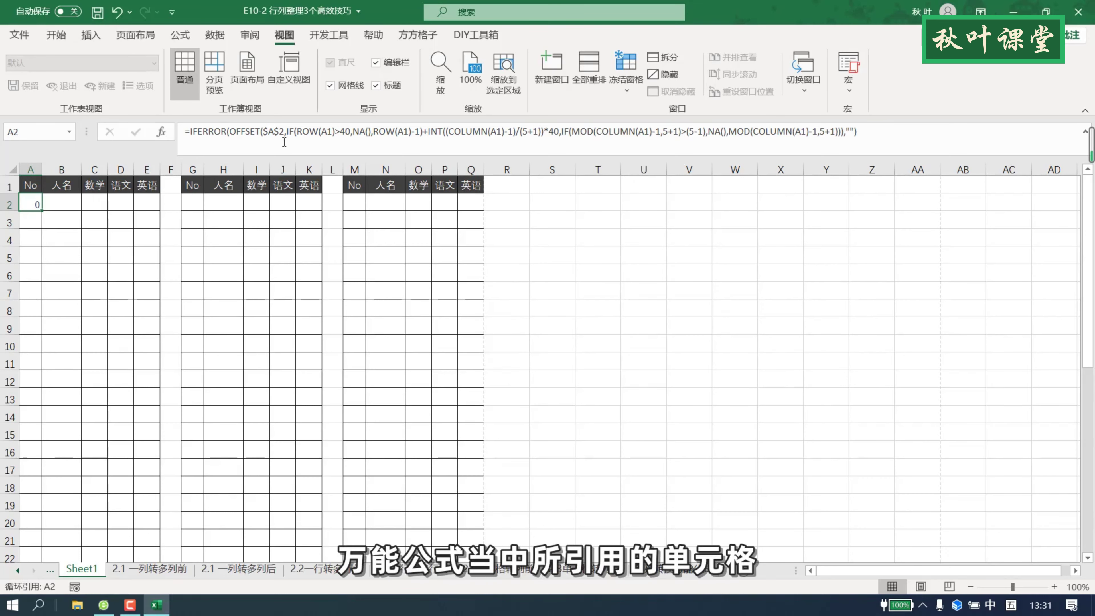
# Change the formula's $A$2 reference to '2.1 一列转多列前'!$A$2 and commit it.
pyautogui.moveTo(284, 130); pyautogui.dragTo(264, 135)
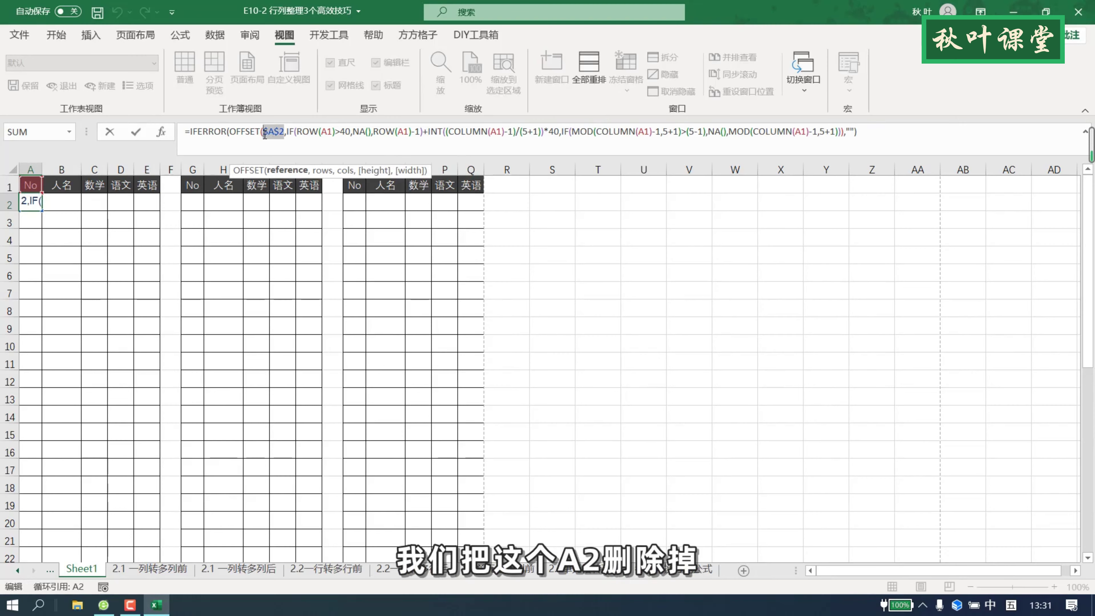
pyautogui.press('Delete')
pyautogui.click(164, 568)
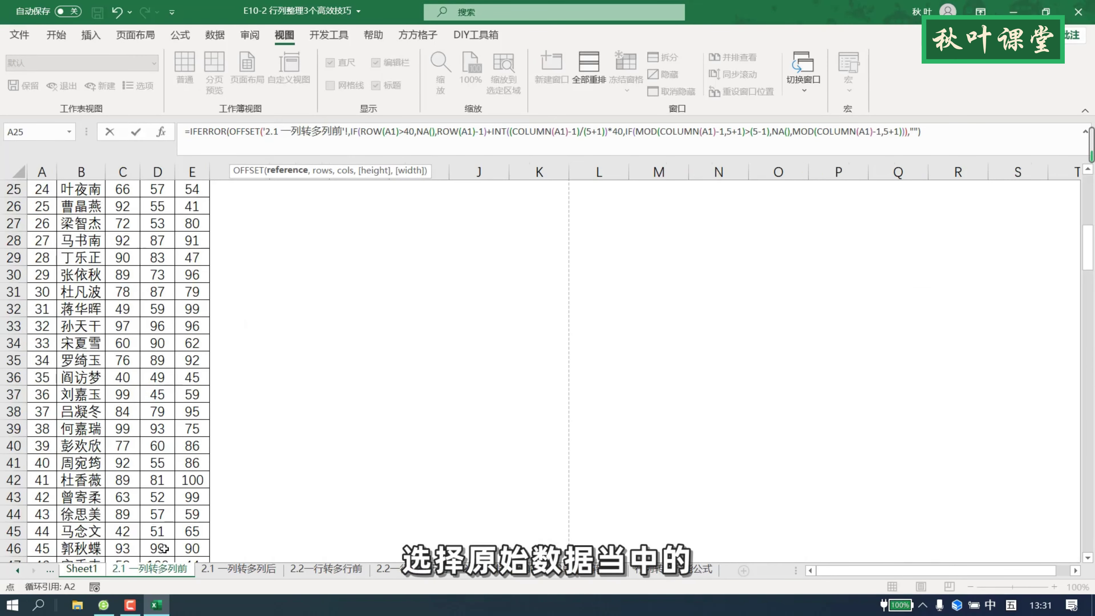
pyautogui.scroll(4, 56, 254)
pyautogui.scroll(4, 79, 251)
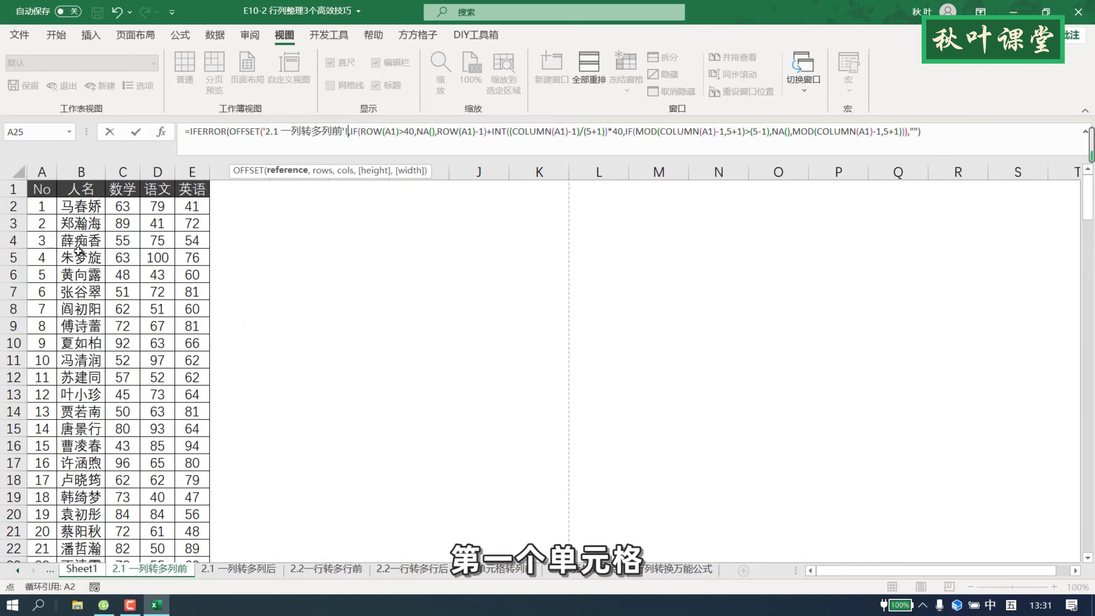
pyautogui.click(44, 204)
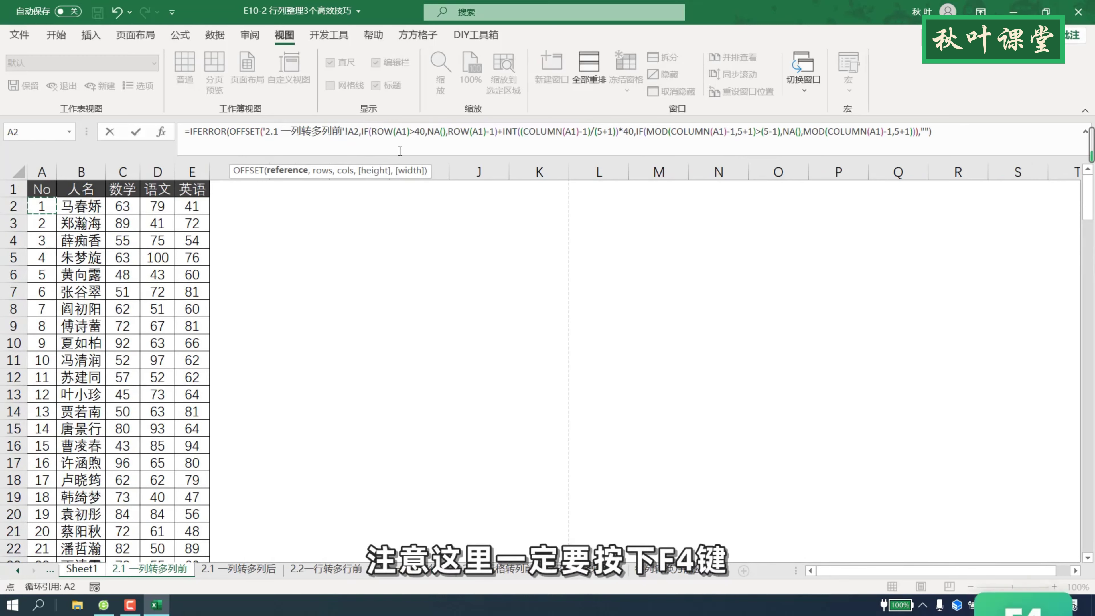
pyautogui.press('F4')
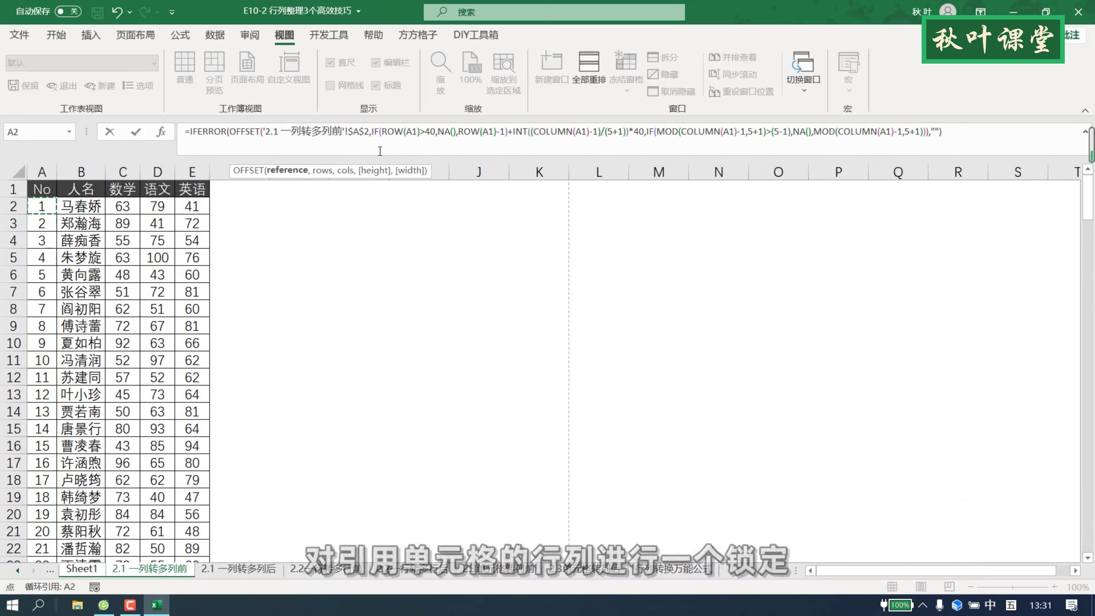
pyautogui.press('Return')
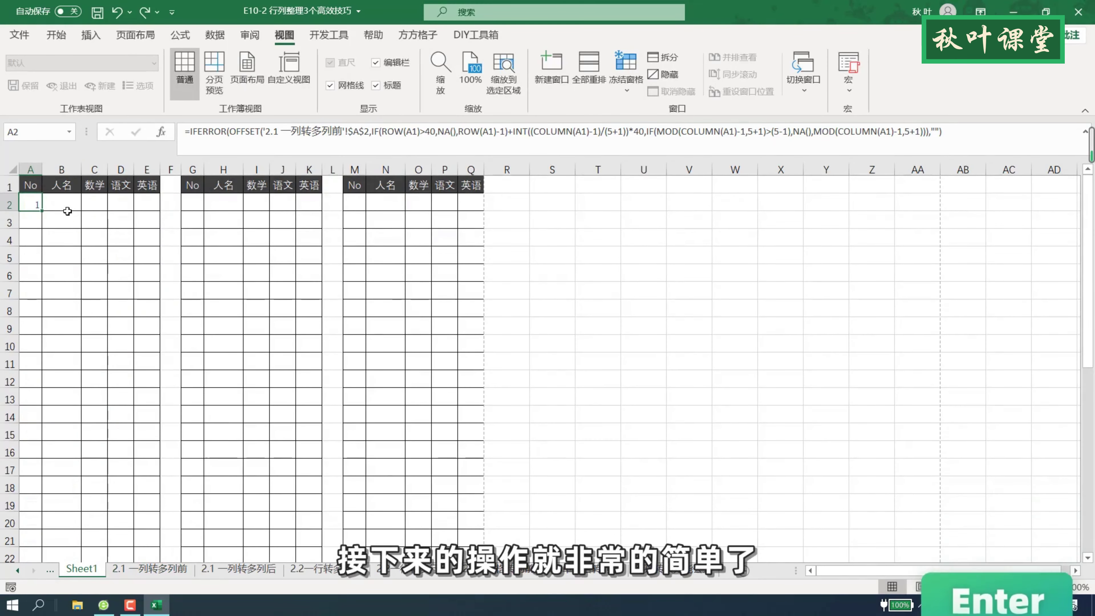
# Fill the A2 formula over A2:E41, then extend A1:F41 right through column Q.
pyautogui.moveTo(42, 211)
pyautogui.mouseDown()
pyautogui.moveTo(157, 208)
pyautogui.moveTo(139, 571)
pyautogui.moveTo(139, 528)
pyautogui.mouseUp()
pyautogui.scroll(7, 138, 375)
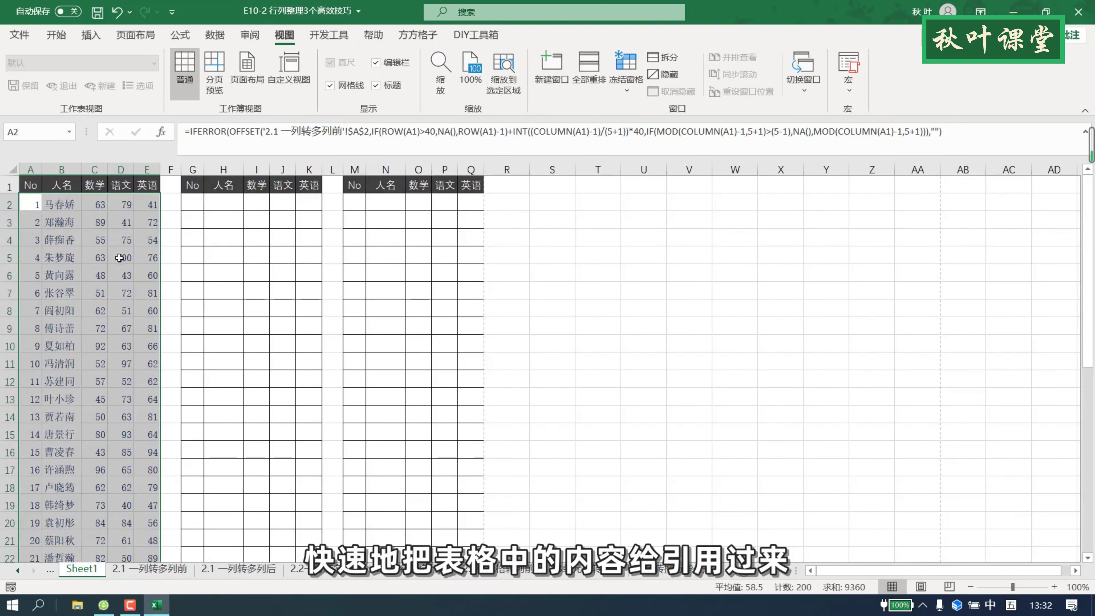
pyautogui.moveTo(32, 183)
pyautogui.mouseDown()
pyautogui.moveTo(182, 273)
pyautogui.moveTo(174, 529)
pyautogui.moveTo(494, 531)
pyautogui.mouseUp()
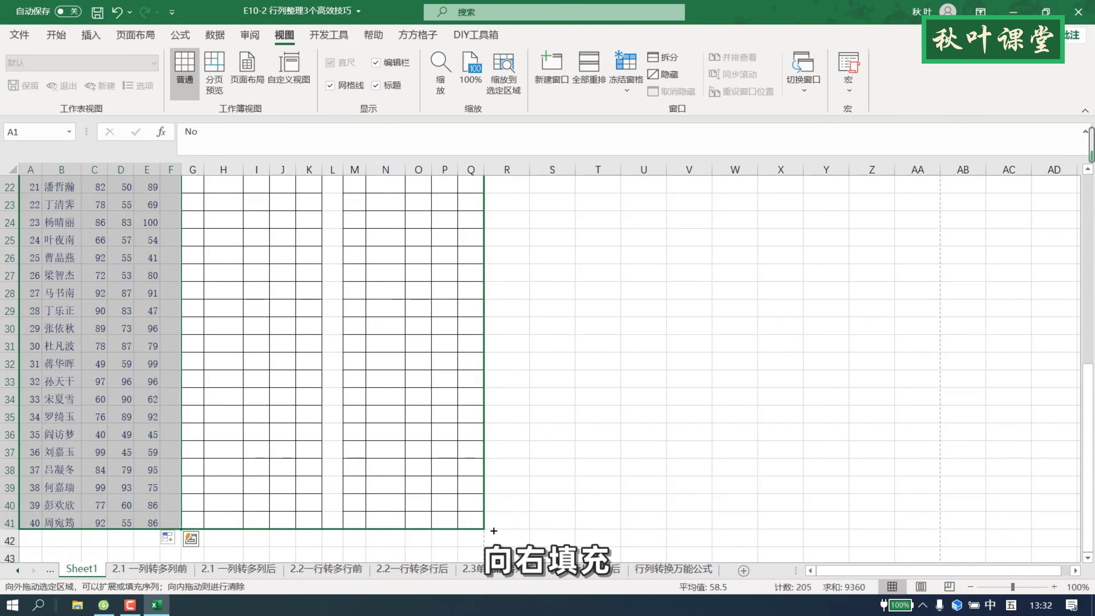
pyautogui.scroll(7, 583, 447)
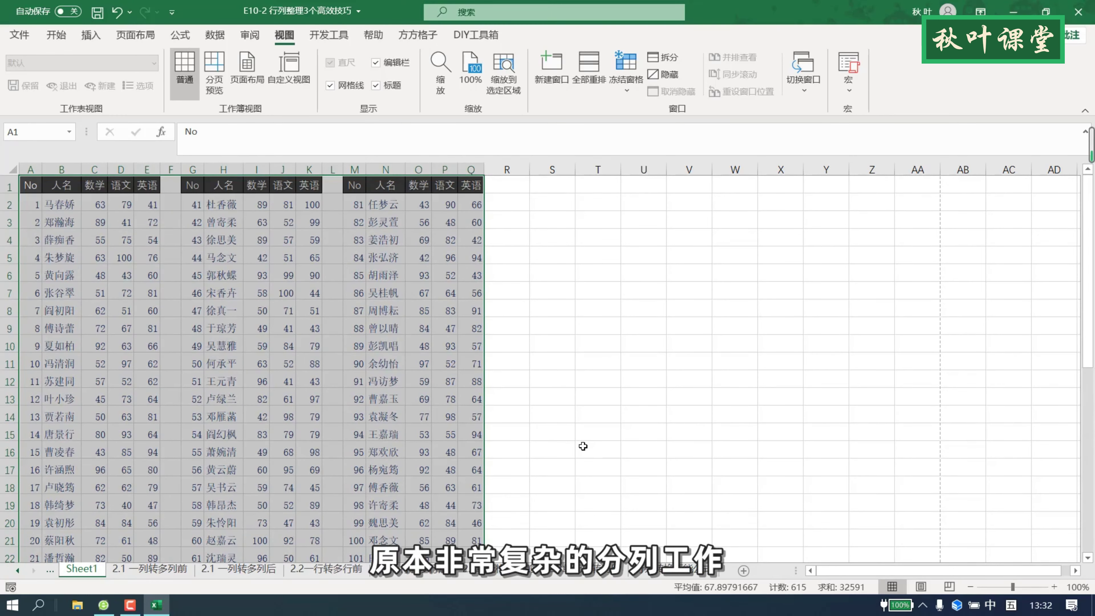
pyautogui.click(583, 446)
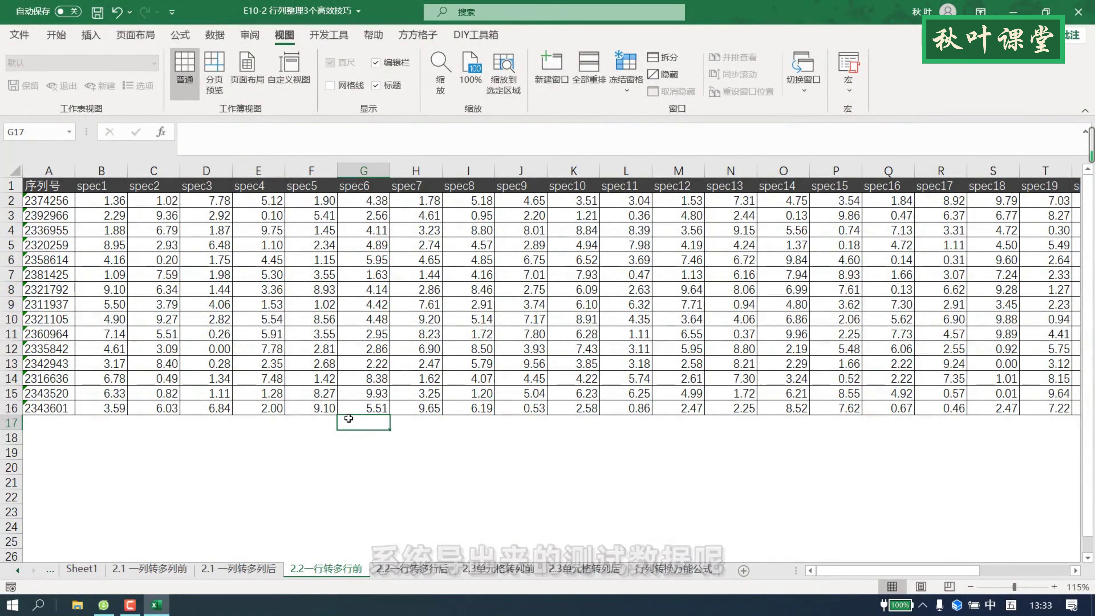
# Review the 2.2 before and after sheets, then insert a new blank worksheet with Shift+F11.
pyautogui.moveTo(966, 571)
pyautogui.mouseDown()
pyautogui.moveTo(1058, 571)
pyautogui.moveTo(902, 568)
pyautogui.mouseUp()
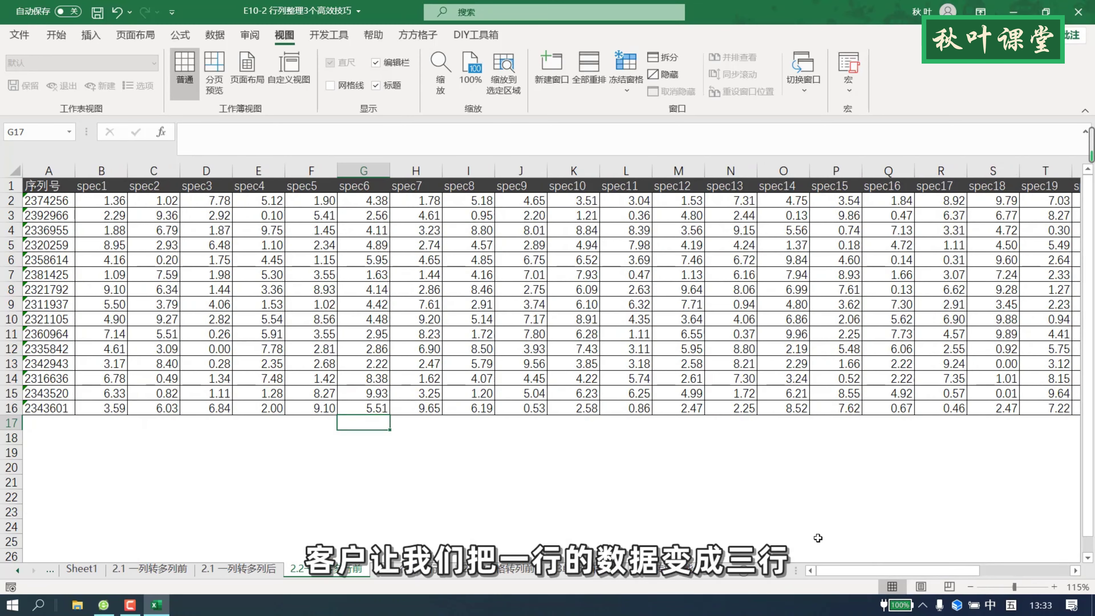
pyautogui.click(431, 571)
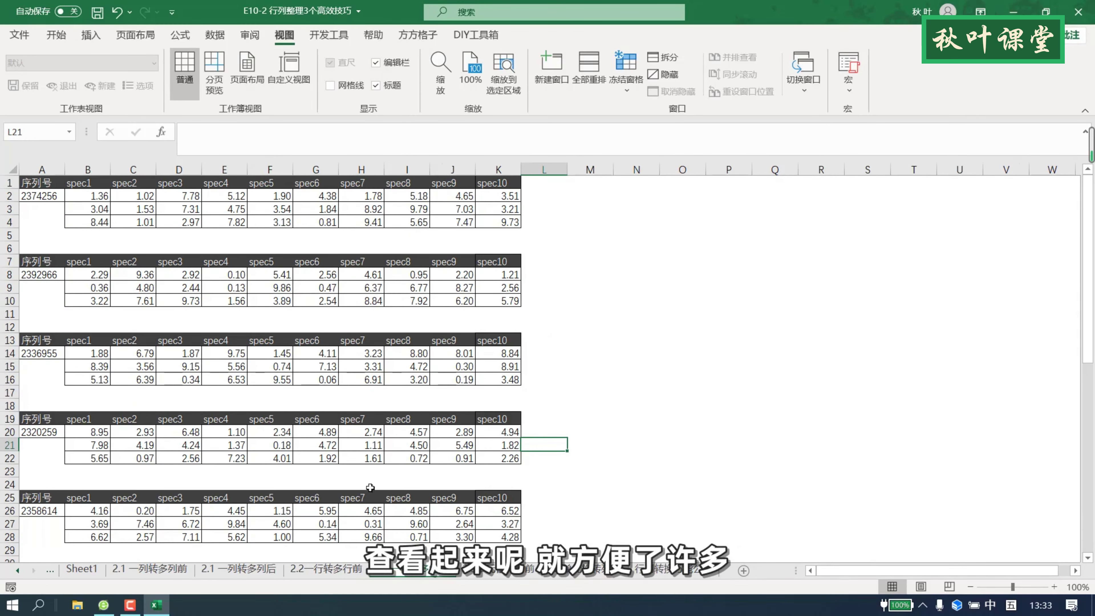
pyautogui.scroll(-1, 385, 464)
pyautogui.scroll(1, 384, 462)
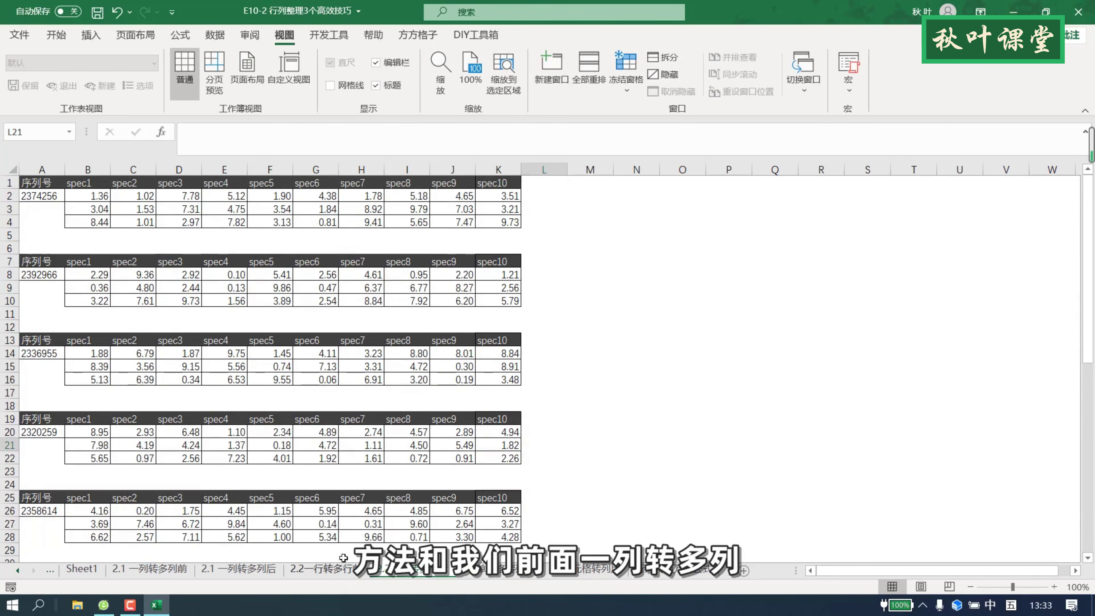
pyautogui.click(338, 571)
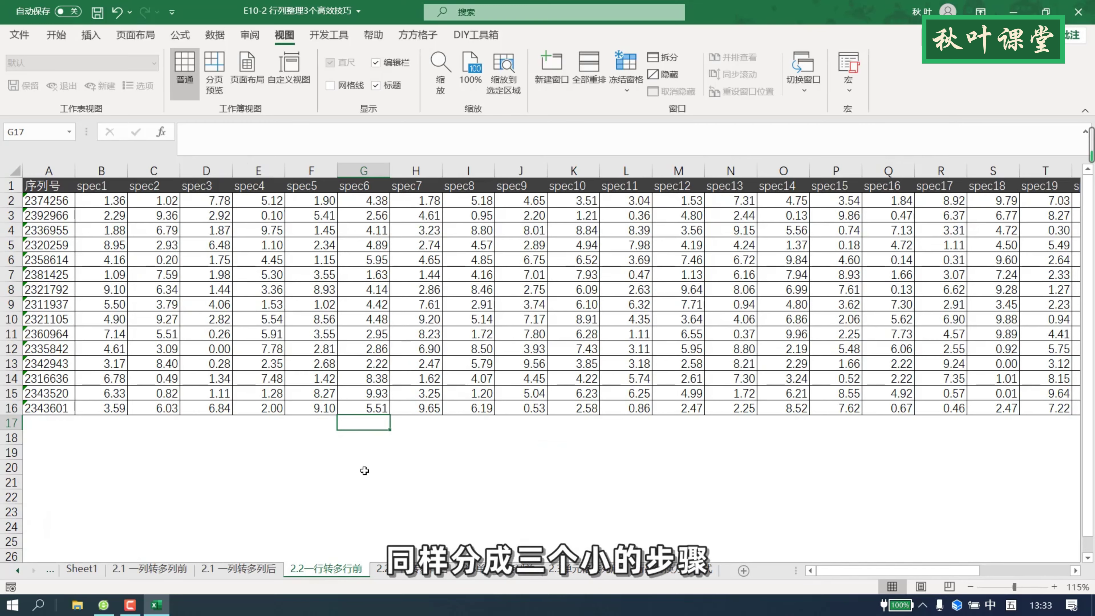
pyautogui.hotkey('shift', 'F11')
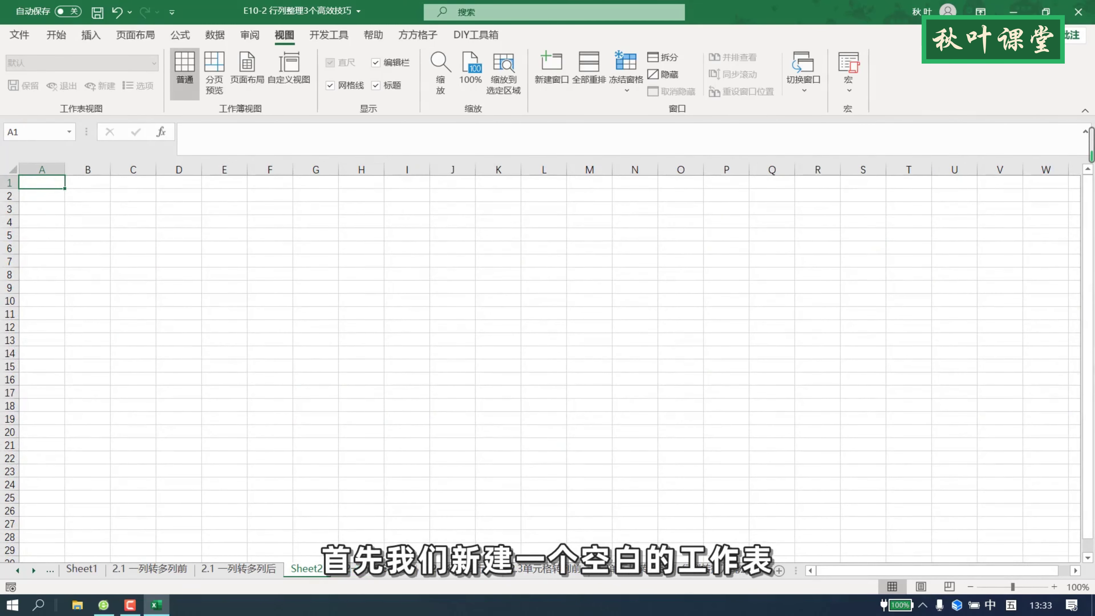
# Copy A1:K4 from 2.2一行转多行前 into Sheet2 and clear the sample values, keeping headers.
pyautogui.click(404, 572)
pyautogui.click(50, 185)
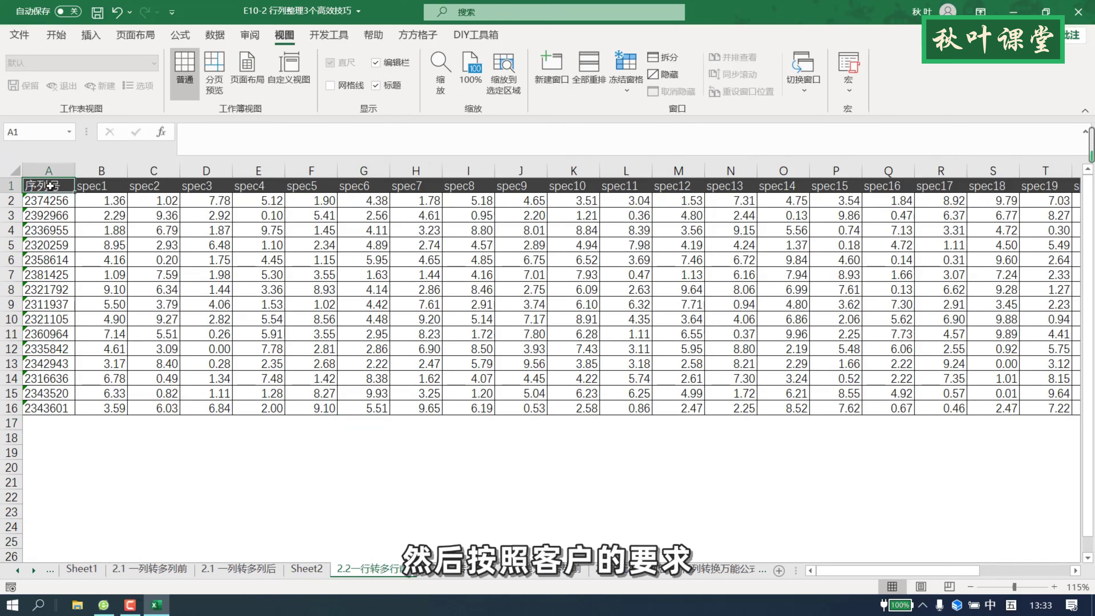
pyautogui.moveTo(51, 186); pyautogui.dragTo(600, 235)
pyautogui.hotkey('ctrl', 'c')
pyautogui.hotkey('ctrl', 'pageup')
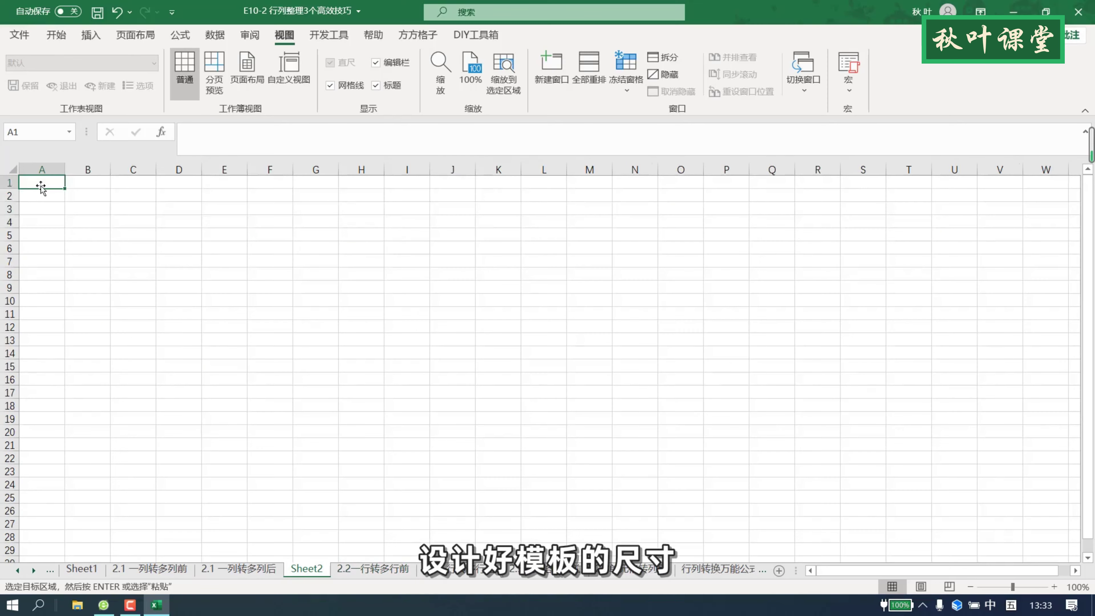
pyautogui.hotkey('ctrl', 'v')
pyautogui.press('Return')
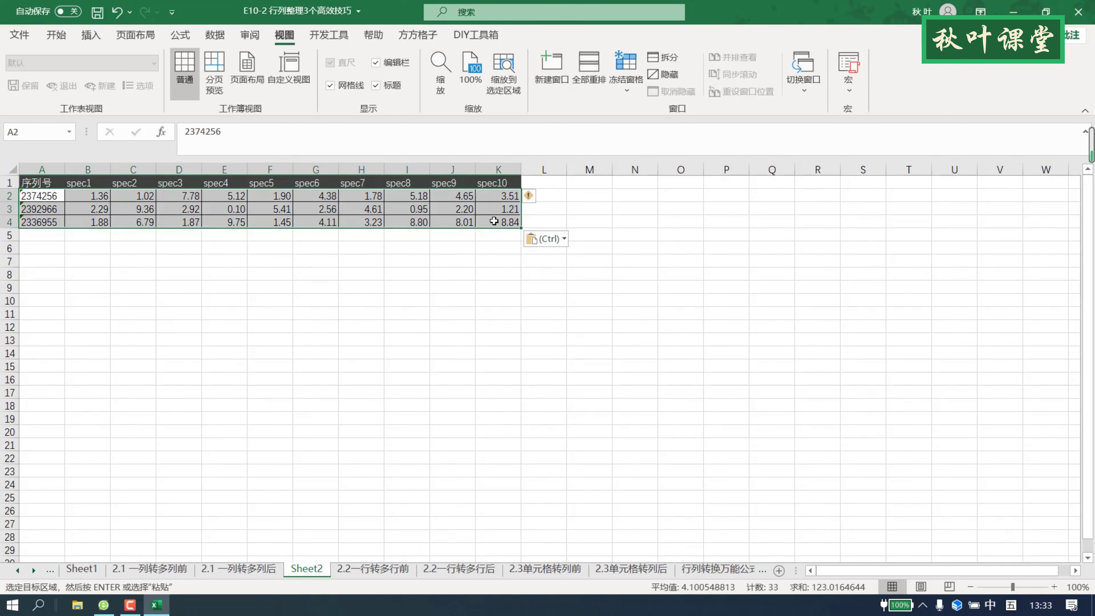
pyautogui.press('Escape')
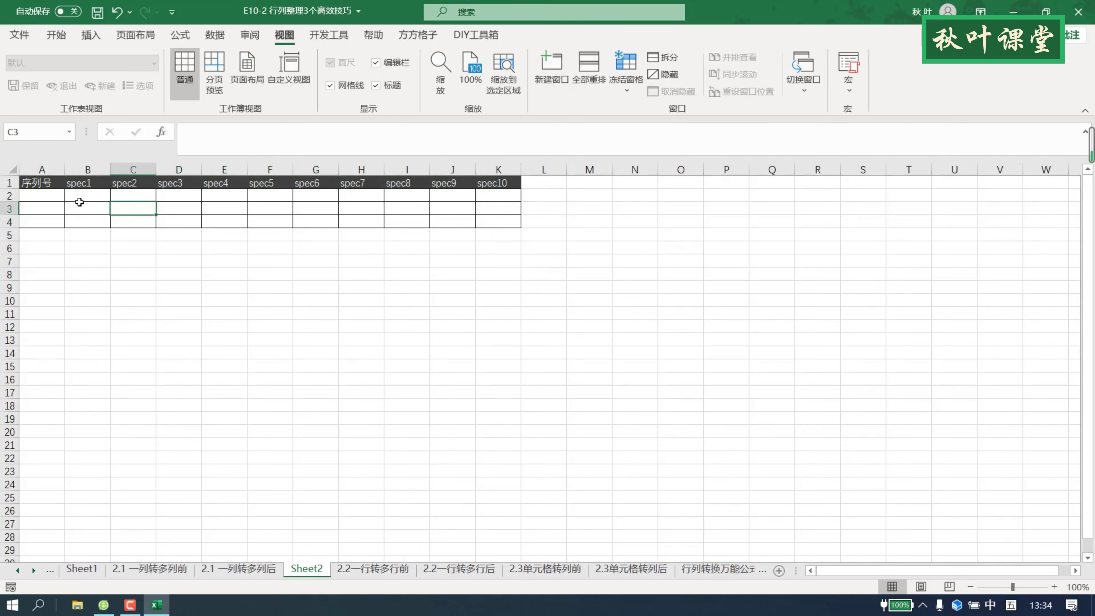
# Duplicate the empty 序列号–spec10 template at A7 on Sheet2, then go to 万能公式.
pyautogui.moveTo(44, 186); pyautogui.dragTo(492, 218)
pyautogui.hotkey('ctrl', 'c')
pyautogui.click(46, 258)
pyautogui.hotkey('ctrl', 'v')
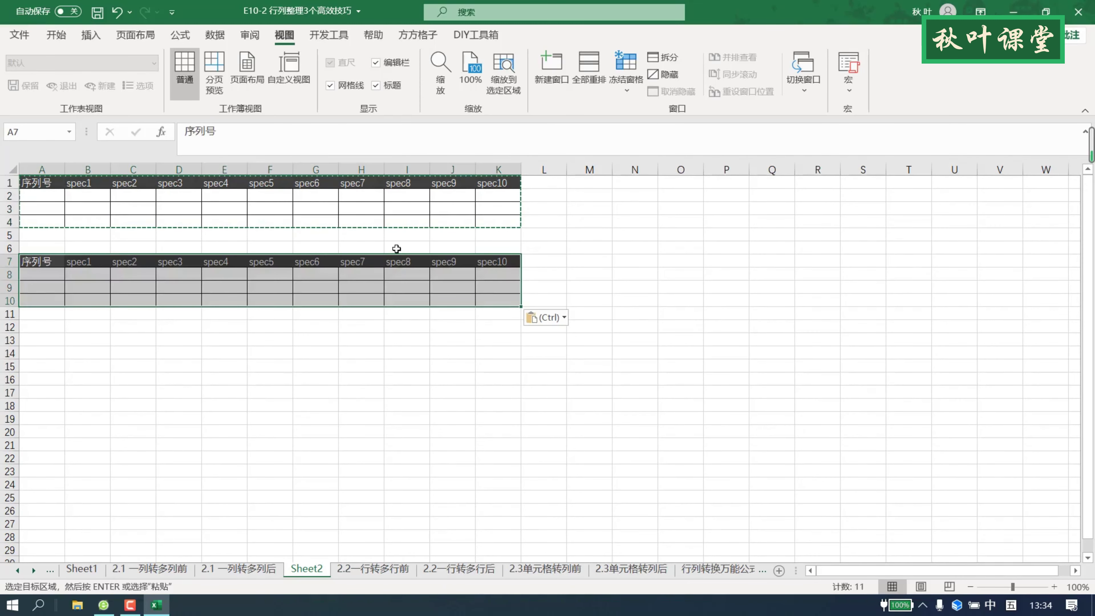
pyautogui.click(362, 222)
pyautogui.click(455, 229)
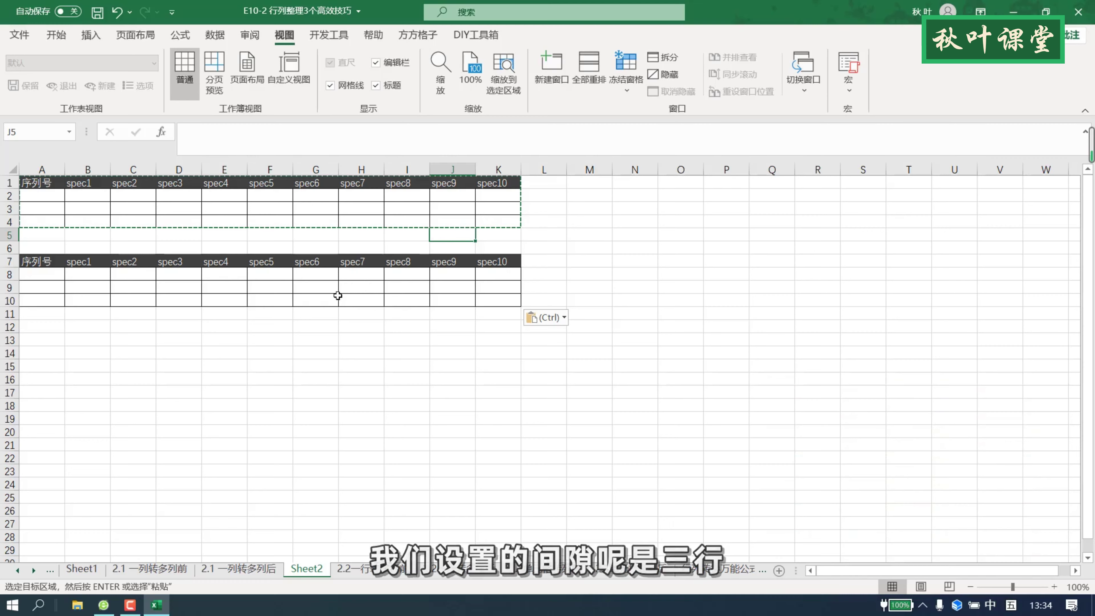
pyautogui.click(335, 324)
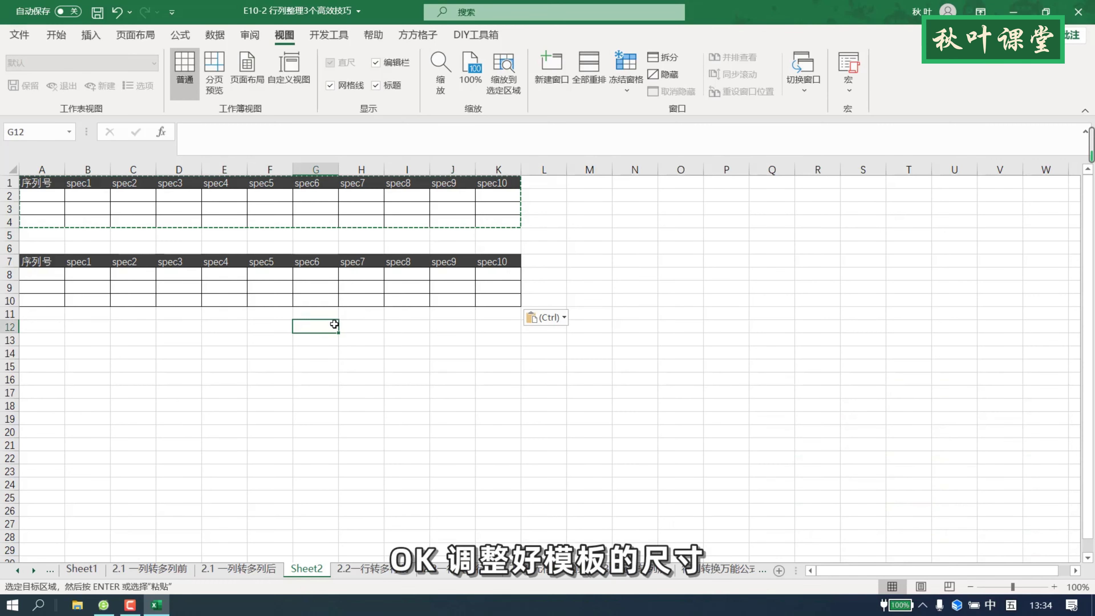
pyautogui.click(697, 571)
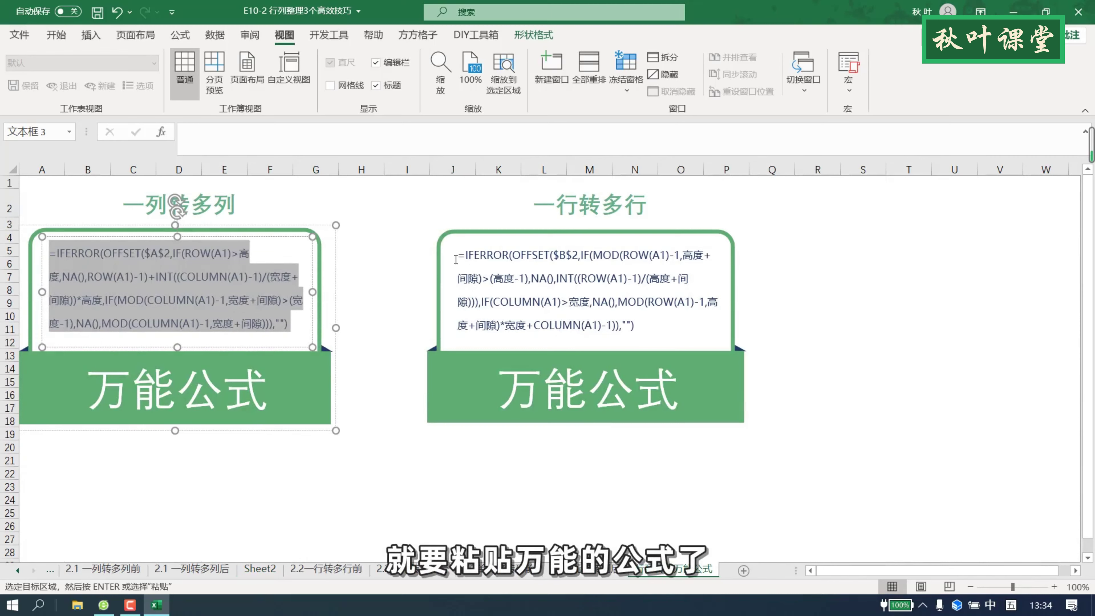
# Copy the 一行转多行 universal formula into cell B2 on Sheet2.
pyautogui.moveTo(456, 254); pyautogui.dragTo(657, 325)
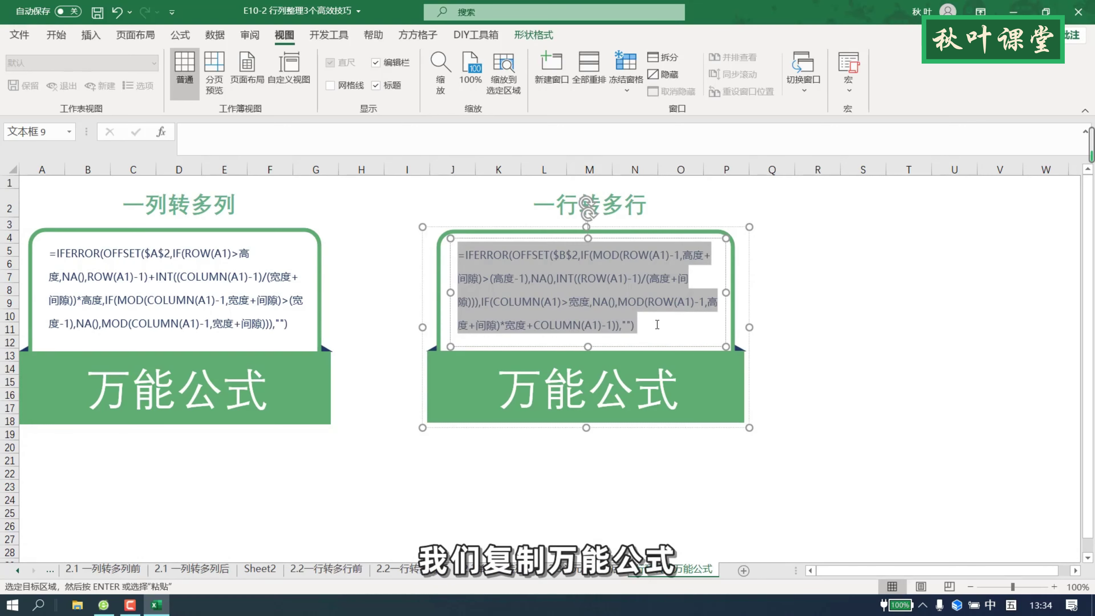
pyautogui.rightClick(657, 324)
pyautogui.hotkey('ctrl', 'c')
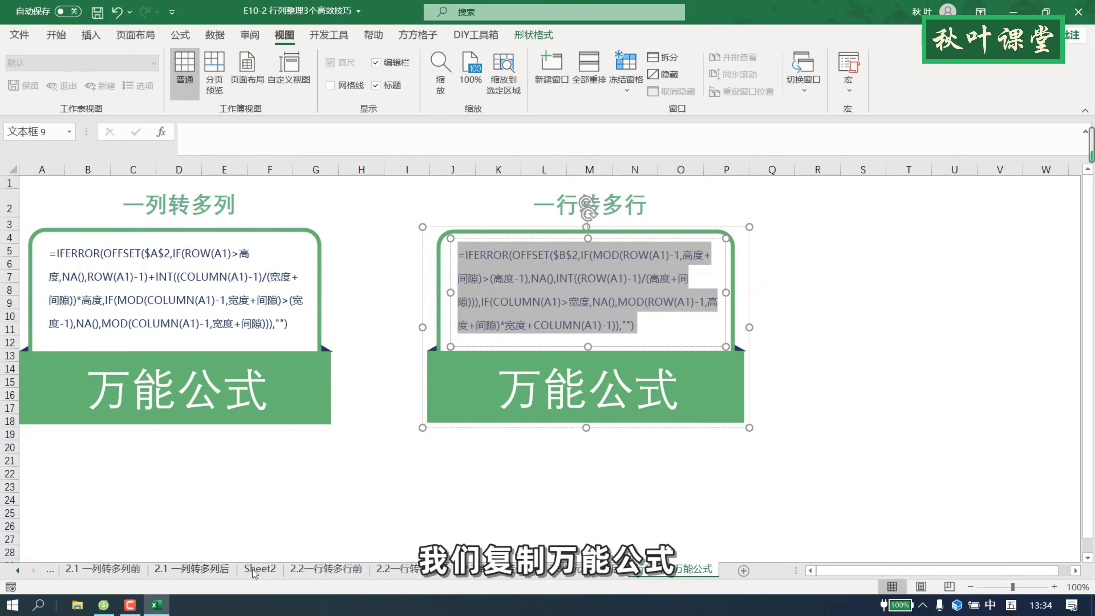
pyautogui.click(259, 569)
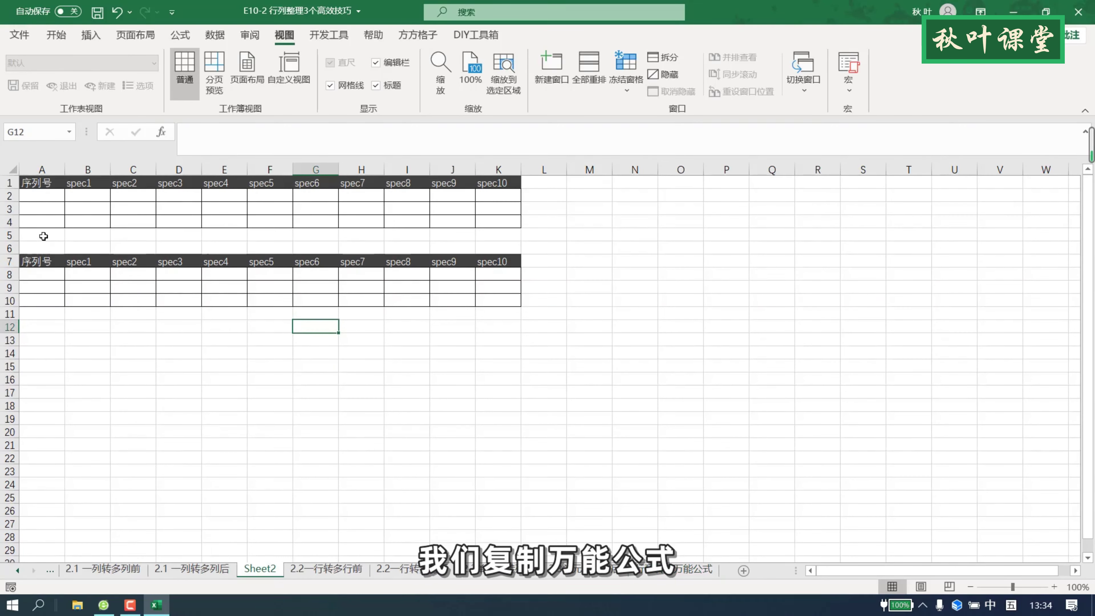
pyautogui.click(85, 196)
pyautogui.hotkey('ctrl', 'v')
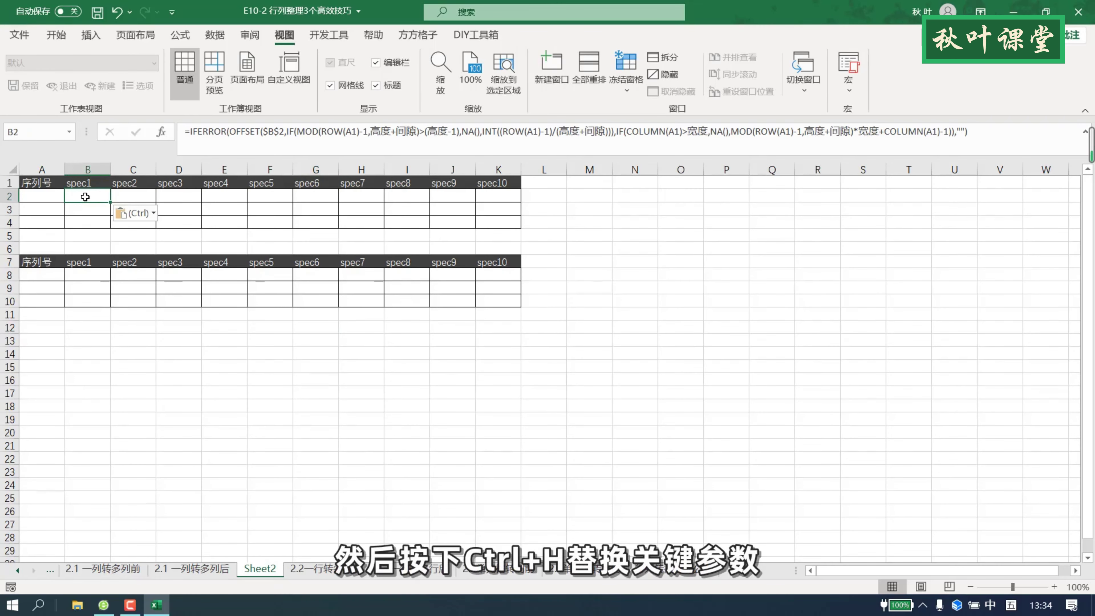
# Replace every 高度 in the B2 formula with 3.
pyautogui.hotkey('ctrl', 'h')
pyautogui.write('1')
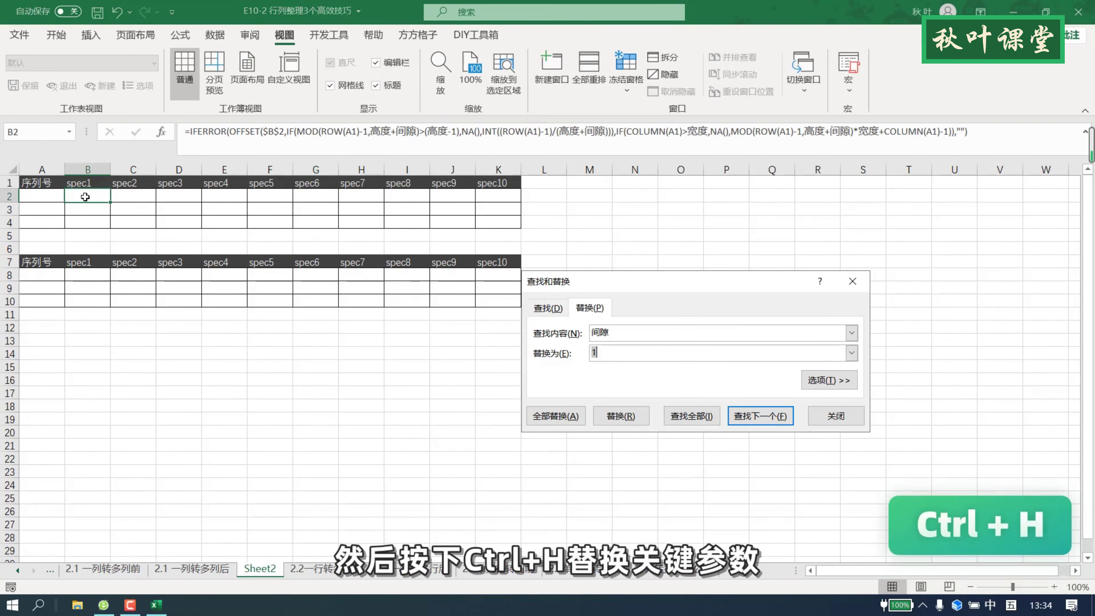
pyautogui.doubleClick(630, 332)
pyautogui.press('BackSpace')
pyautogui.write('高yac')
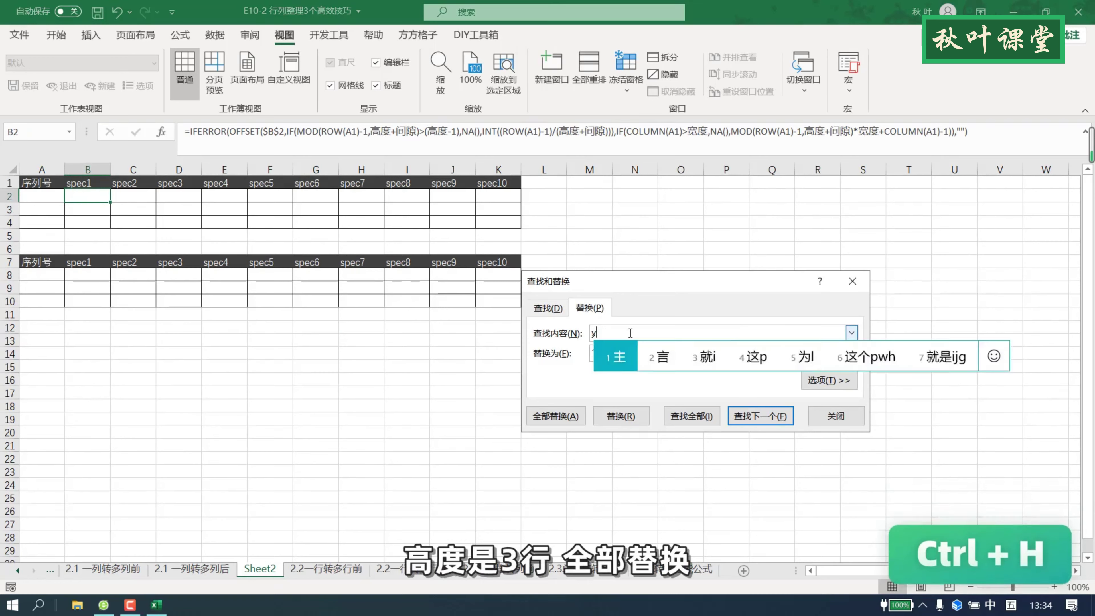
pyautogui.press('space')
pyautogui.click(615, 353)
pyautogui.write('3')
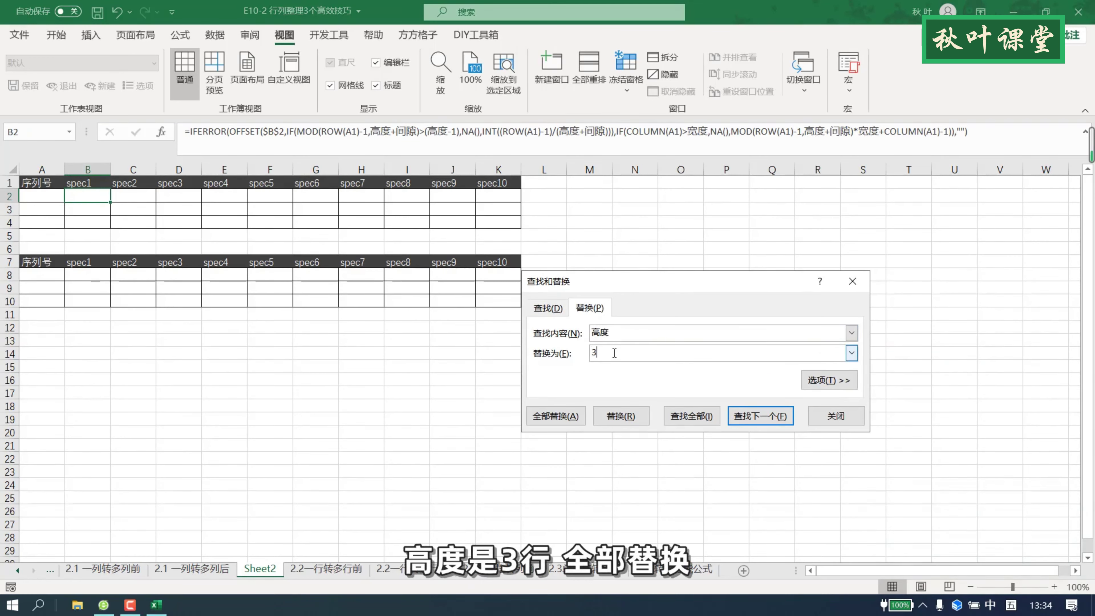
pyautogui.click(556, 416)
pyautogui.click(552, 345)
# Replace every 宽度 in the formula with 10.
pyautogui.click(623, 332)
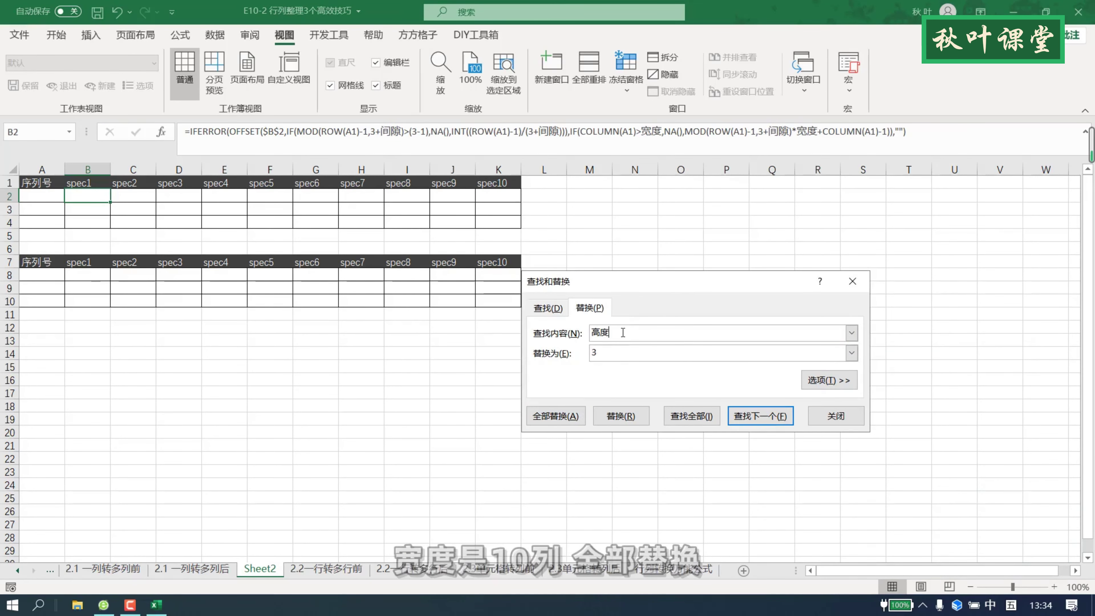
pyautogui.press('BackSpace')
pyautogui.press('BackSpace')
pyautogui.write('宽度')
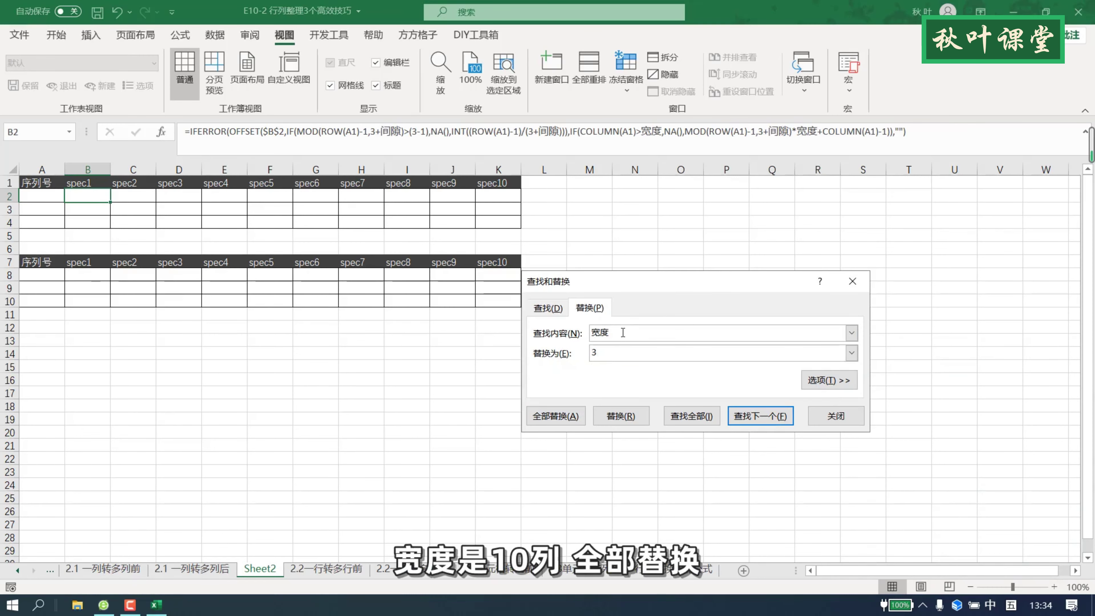
pyautogui.click(608, 352)
pyautogui.write('10')
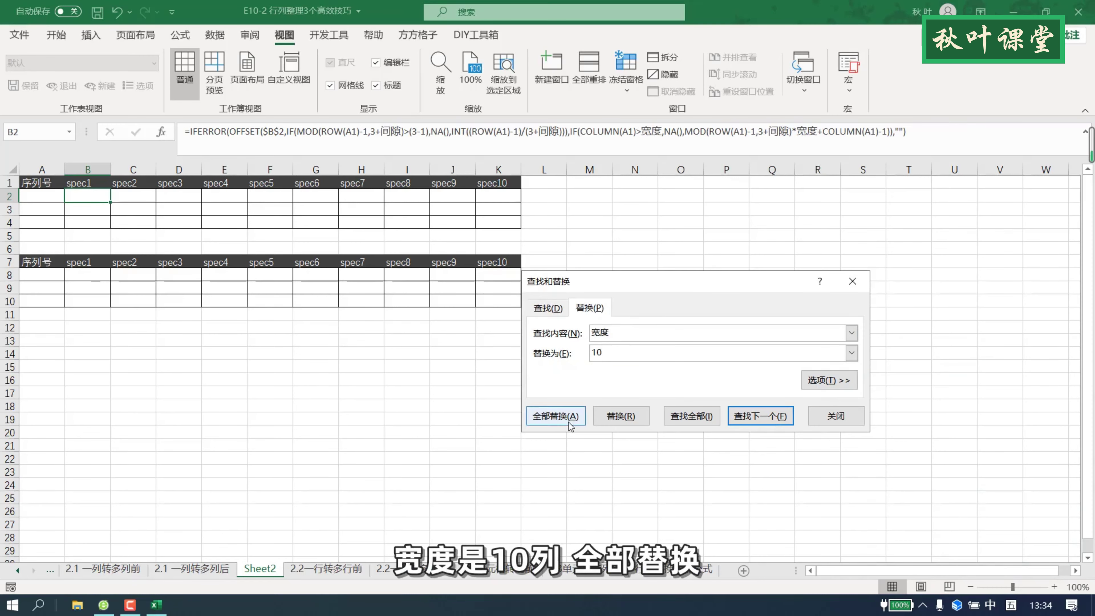
pyautogui.click(568, 422)
pyautogui.click(566, 346)
# Replace every 间隙 with 3 and dismiss the circular-reference warning and summary.
pyautogui.doubleClick(604, 332)
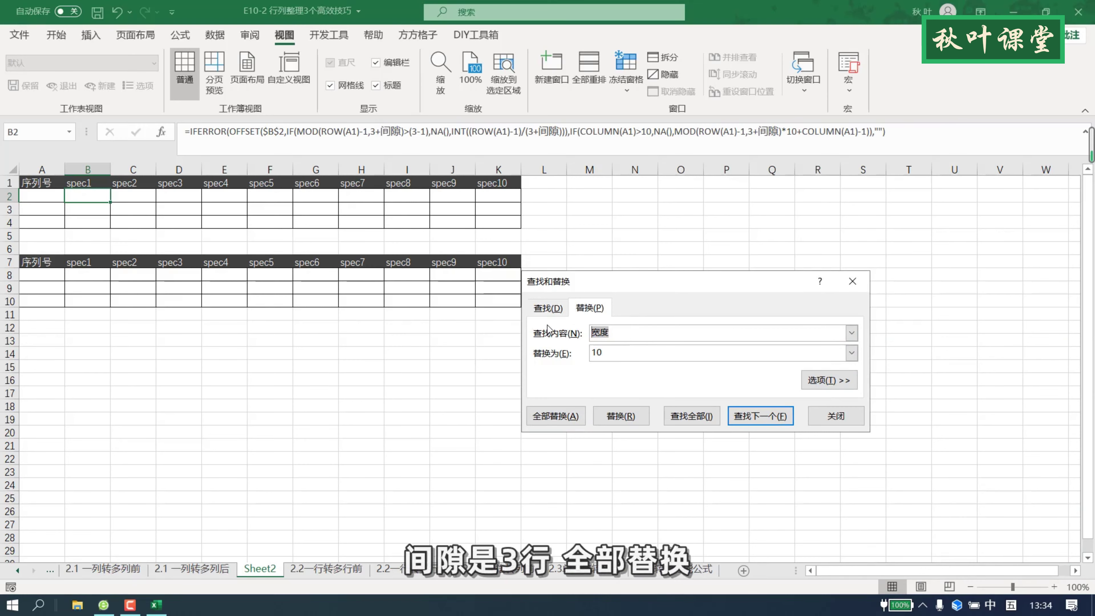
pyautogui.write('间隙')
pyautogui.doubleClick(598, 352)
pyautogui.write('3')
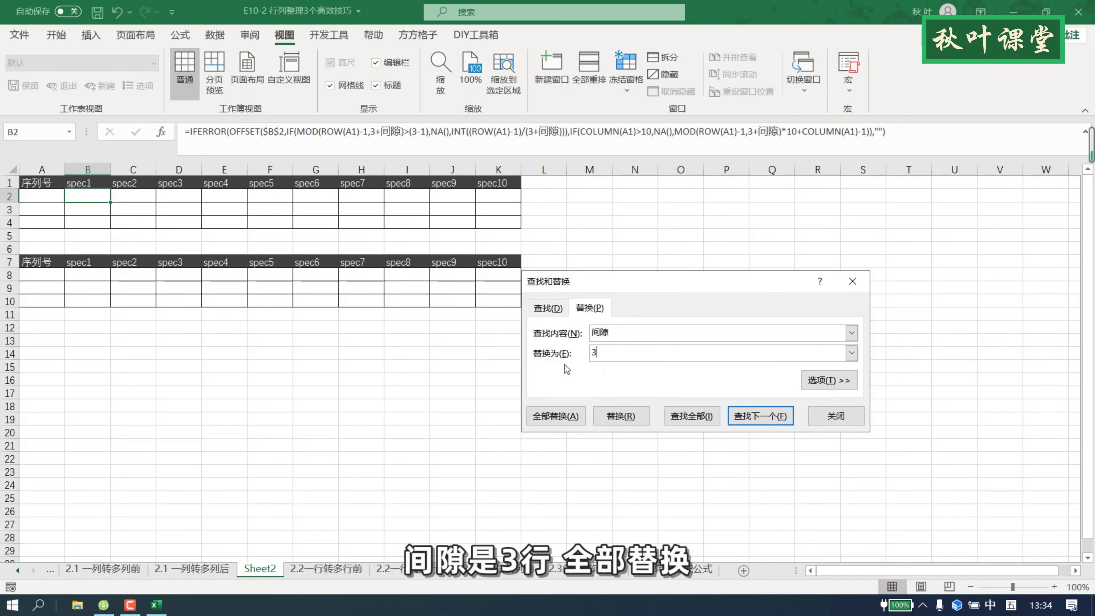
pyautogui.click(568, 415)
pyautogui.click(518, 350)
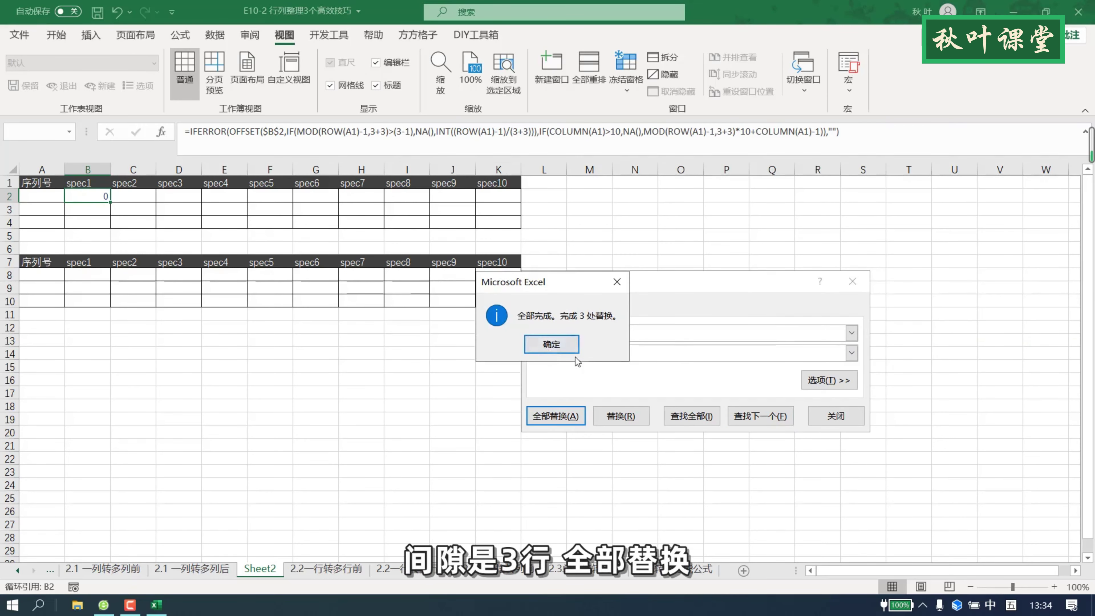
pyautogui.click(561, 346)
# Replace B2's $B$2 placeholder with absolute '2.2一行转多行前'!$B$2 so B2 shows 1.355428.
pyautogui.click(852, 281)
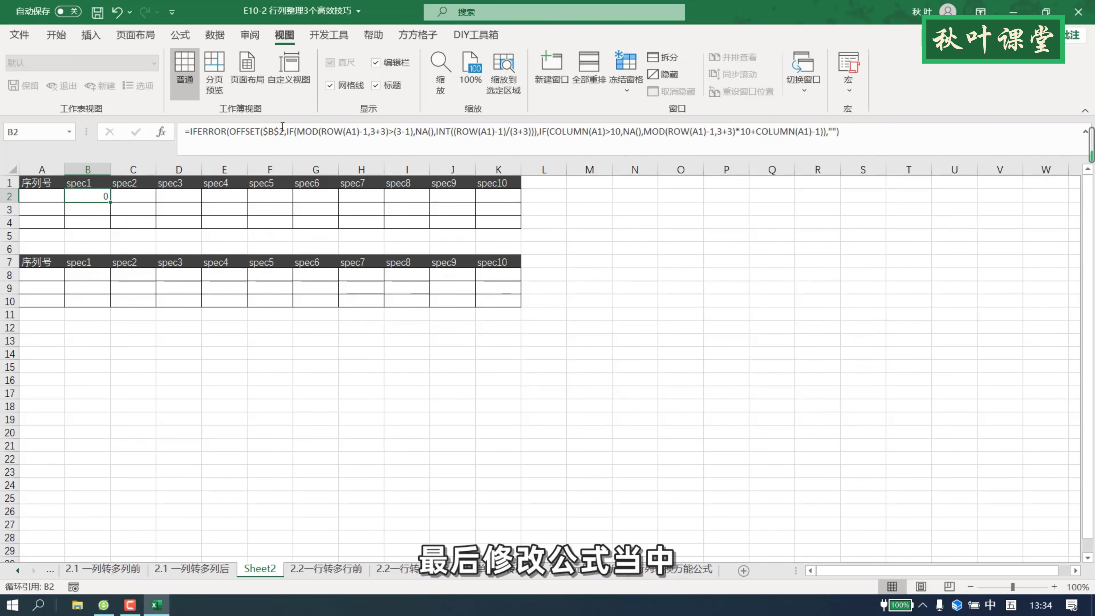
pyautogui.moveTo(284, 131); pyautogui.dragTo(264, 134)
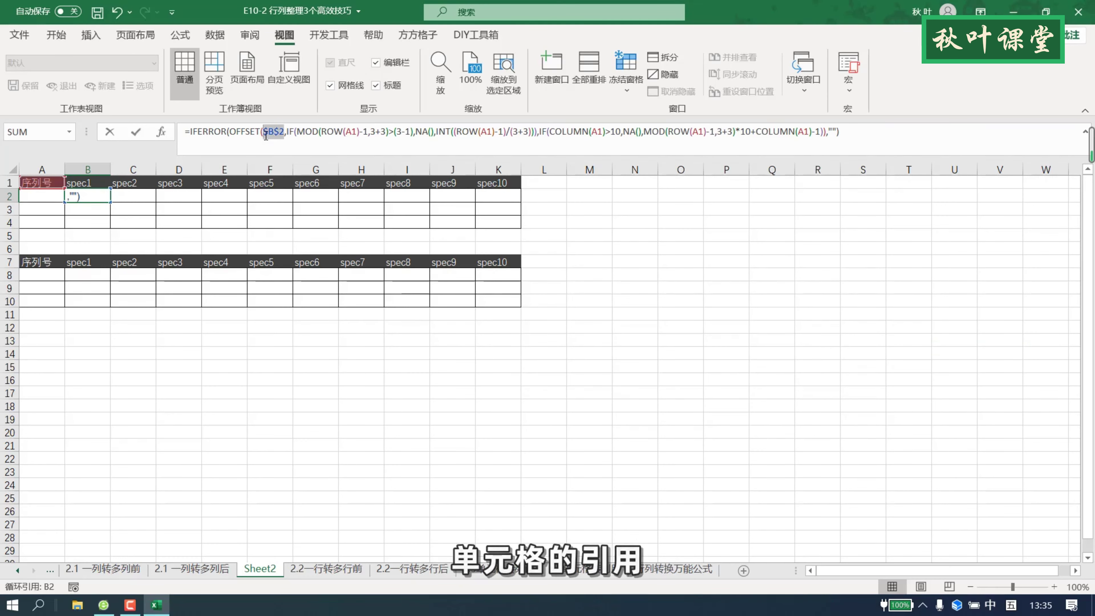
pyautogui.press('Delete')
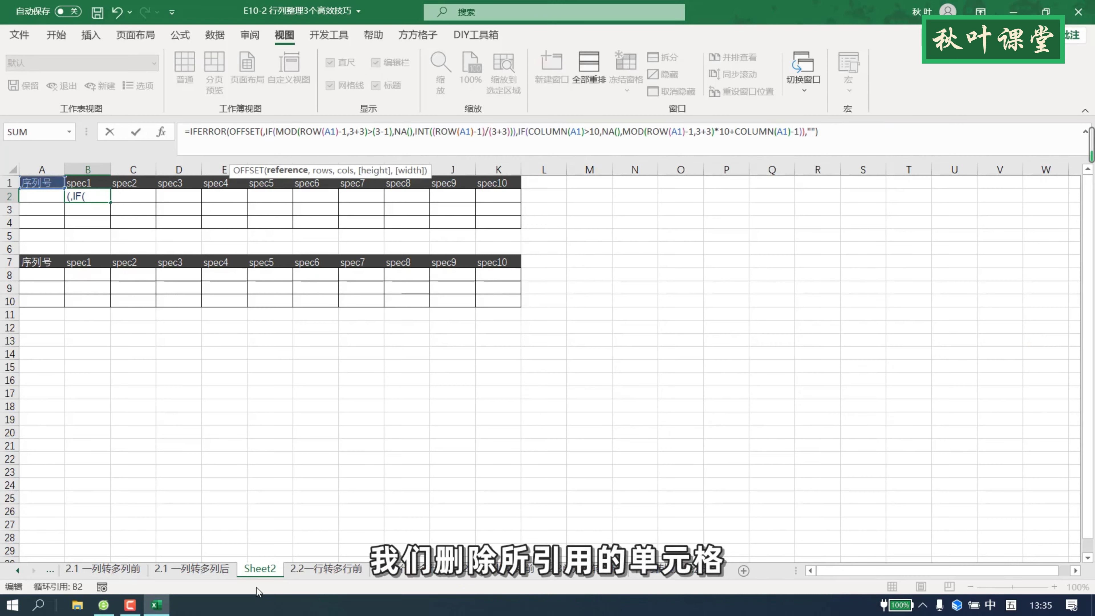
pyautogui.click(314, 571)
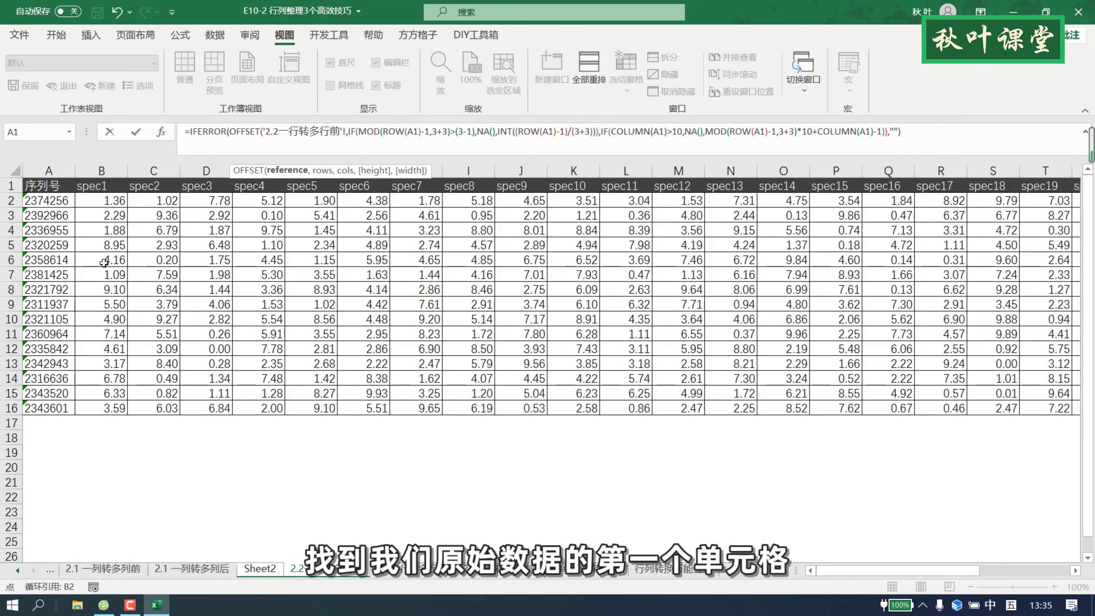
pyautogui.click(109, 202)
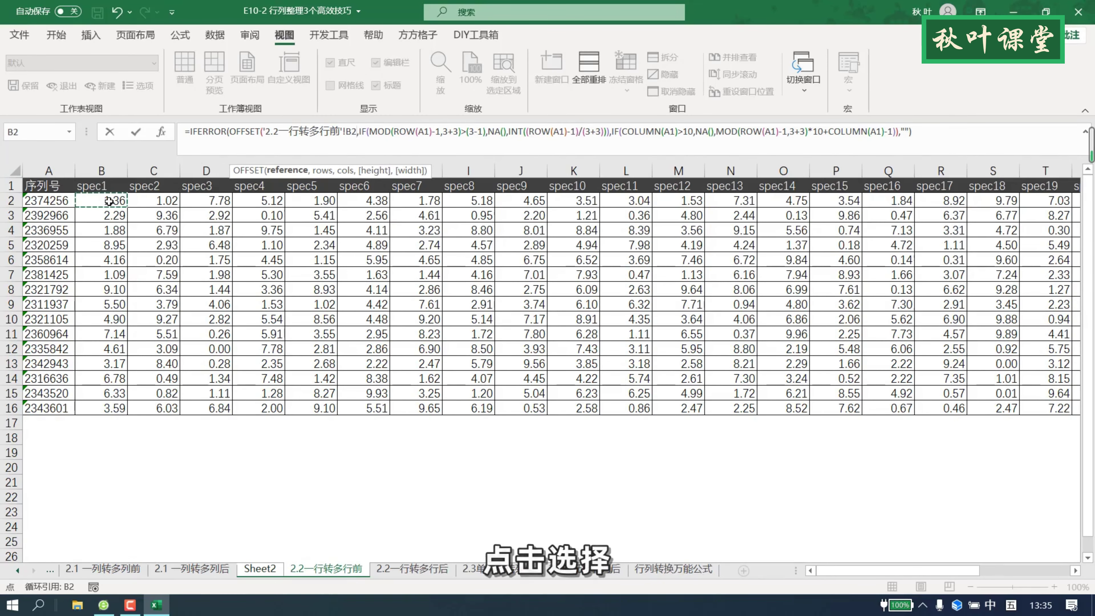
pyautogui.press('F4')
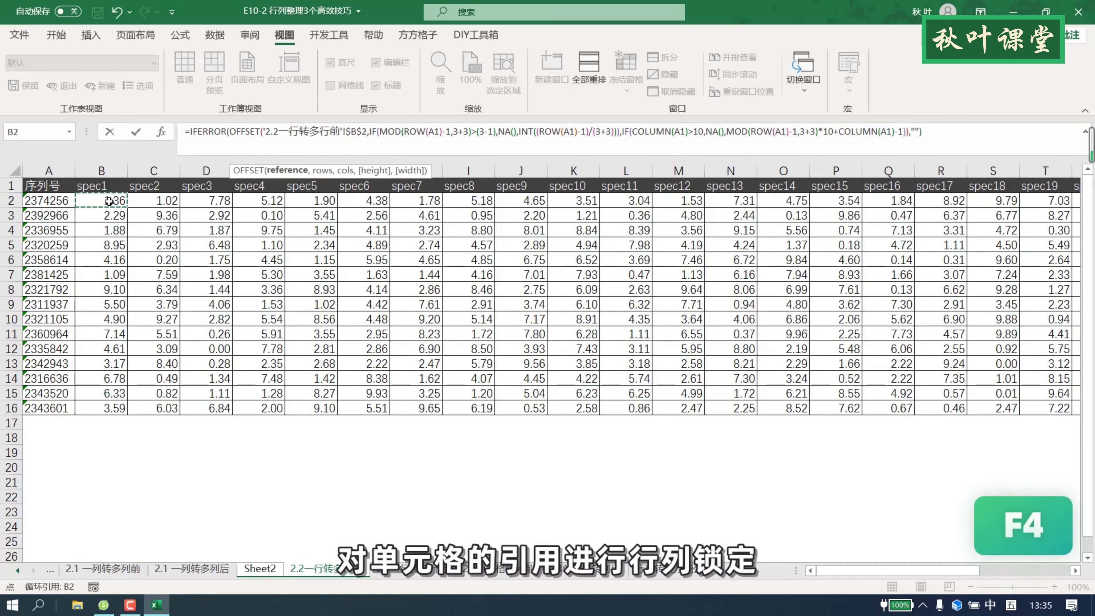
pyautogui.press('Return')
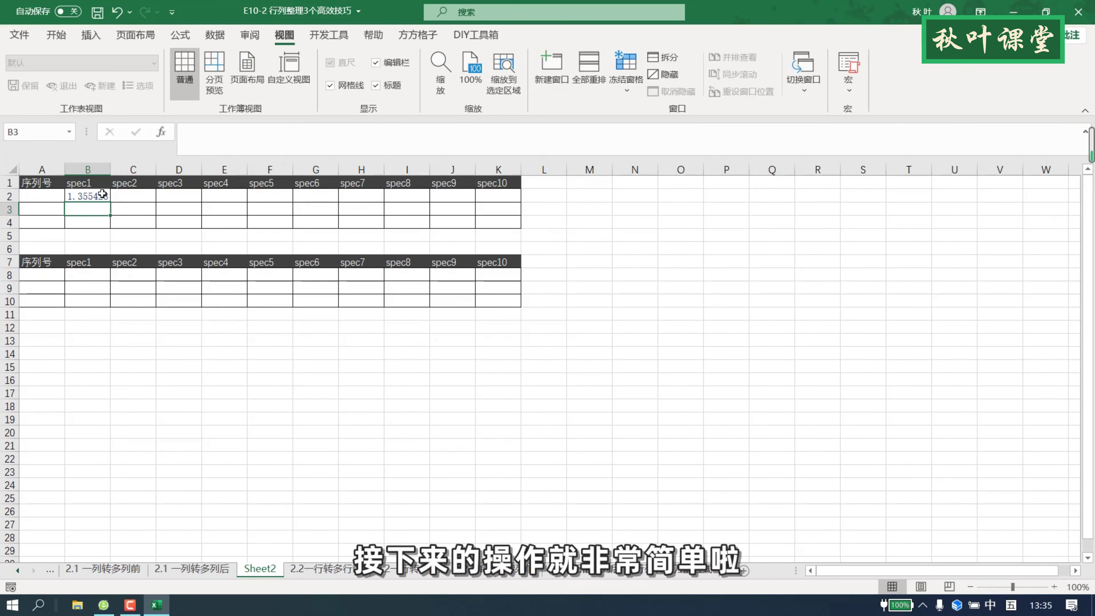
# Fill B2's formula across to K2, then extend A1:K6 down to row 22 for four spec blocks.
pyautogui.click(102, 195)
pyautogui.moveTo(111, 201)
pyautogui.mouseDown()
pyautogui.moveTo(521, 200)
pyautogui.moveTo(521, 231)
pyautogui.mouseUp()
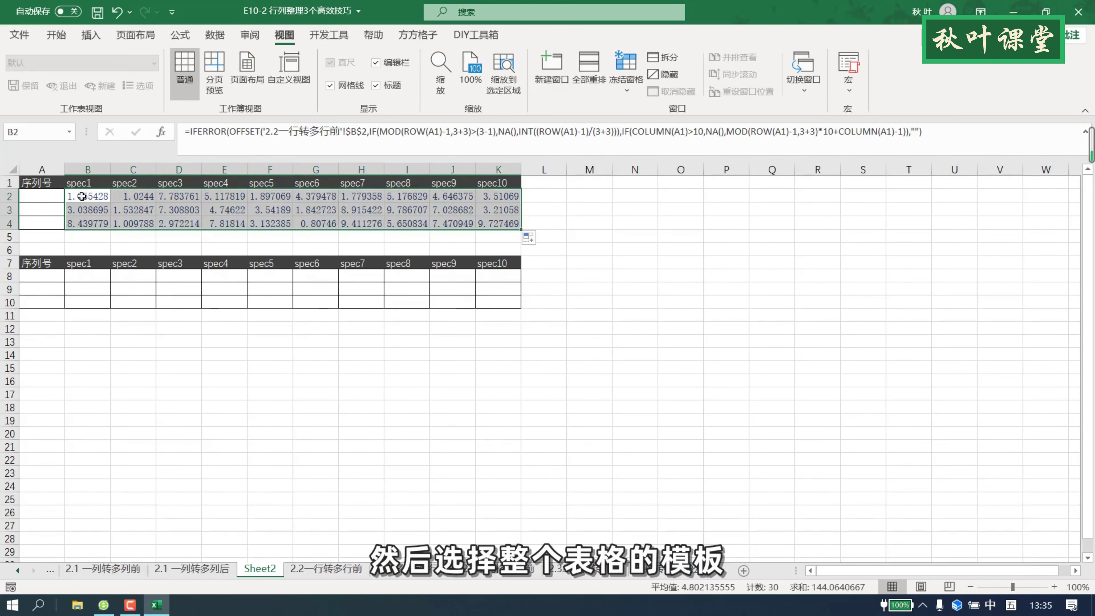
pyautogui.moveTo(35, 183)
pyautogui.mouseDown()
pyautogui.moveTo(520, 254)
pyautogui.moveTo(531, 455)
pyautogui.mouseUp()
pyautogui.click(483, 311)
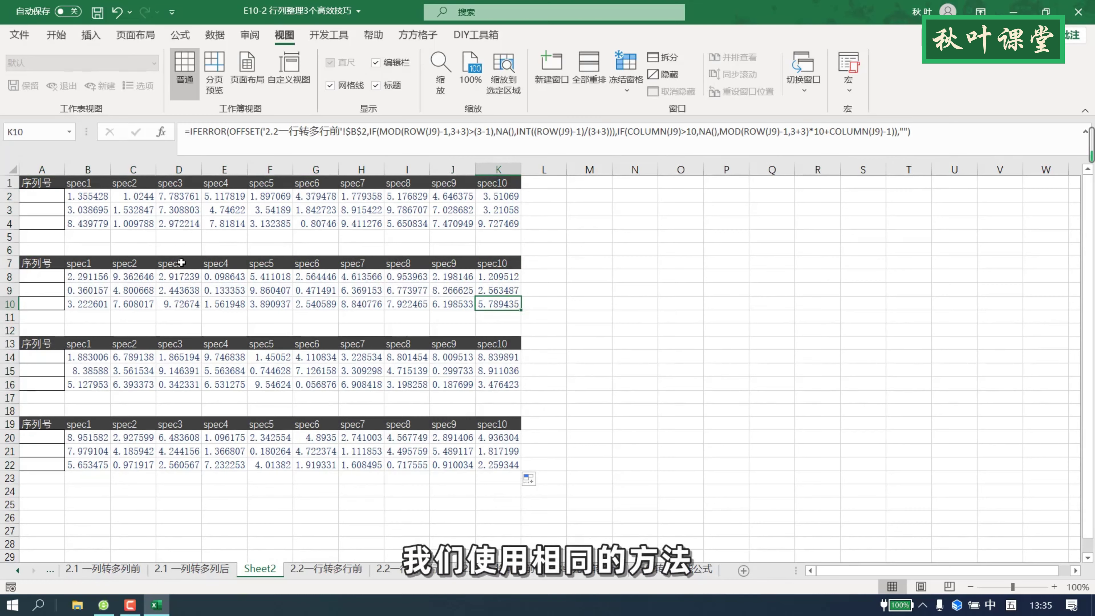
pyautogui.click(196, 235)
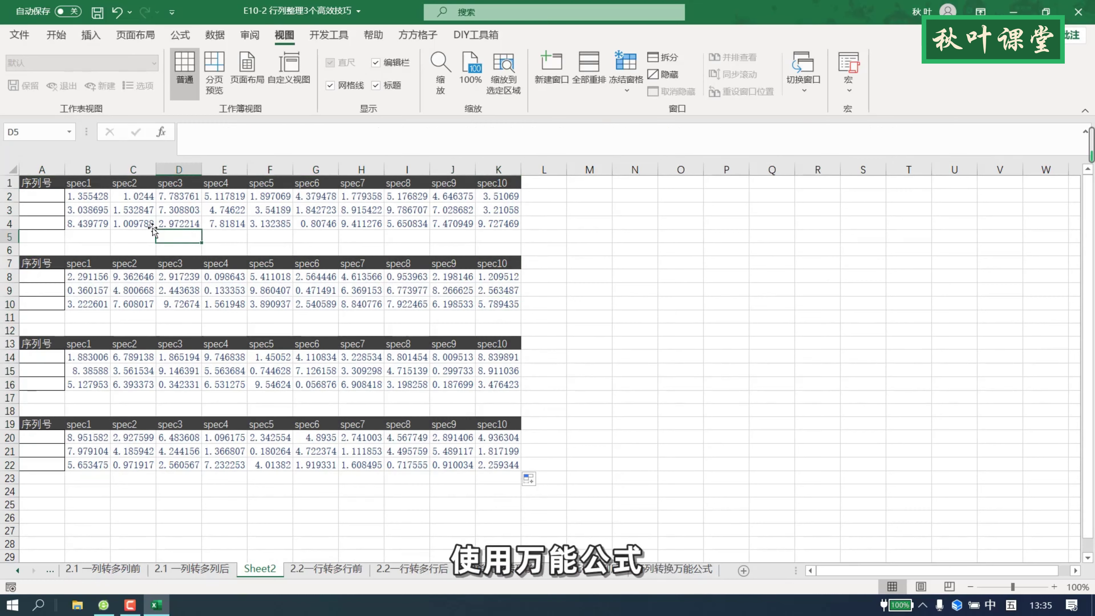
pyautogui.click(44, 196)
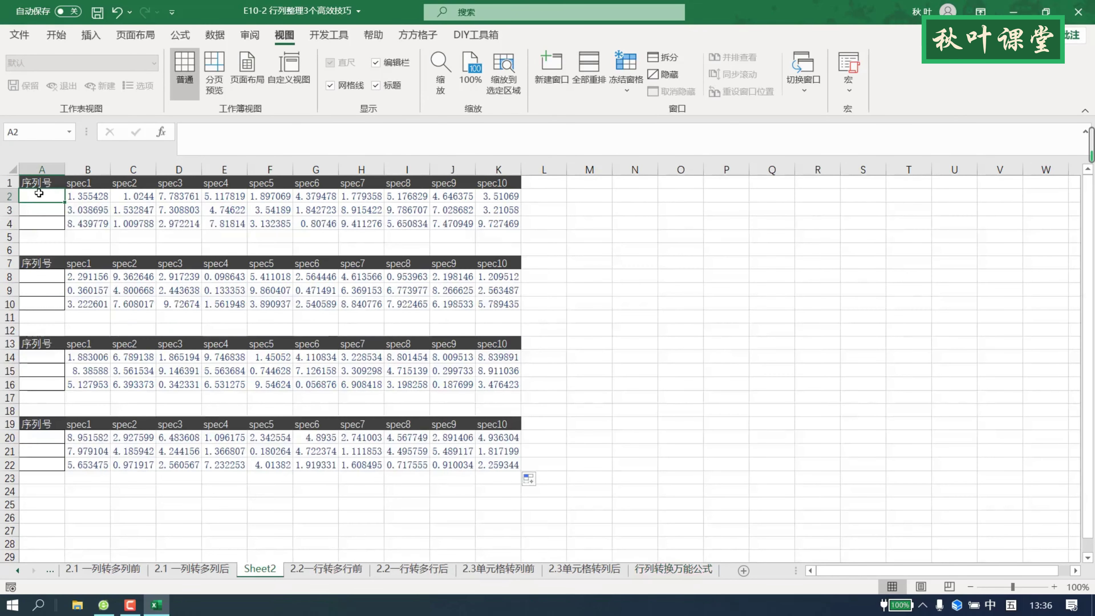
# In the serial-number formula, replace 高度 with 3, 宽度 with 10 and 间隙 with 3.
pyautogui.doubleClick(617, 350)
pyautogui.write('高度')
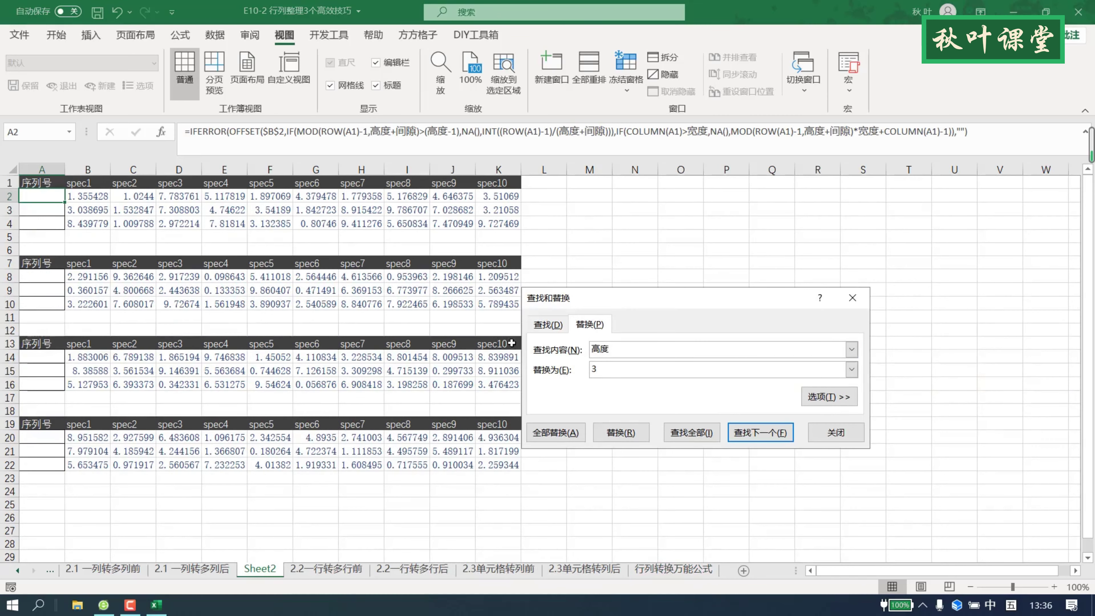
pyautogui.click(555, 432)
pyautogui.write('pam宽度10')
pyautogui.hotkey('alt', 'a')
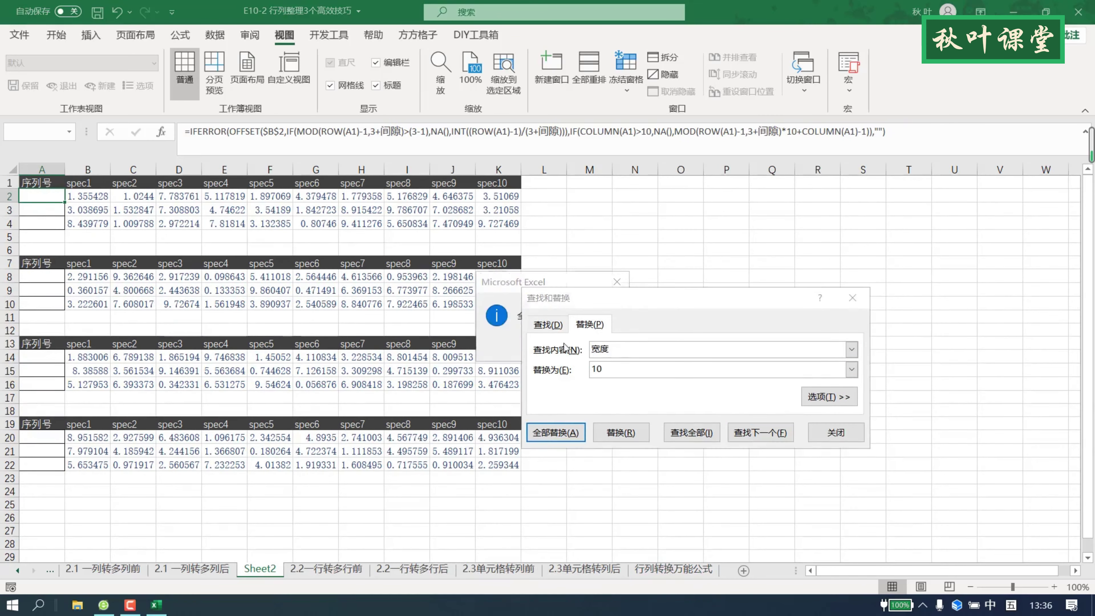
pyautogui.press('Return')
pyautogui.write('间隙3')
pyautogui.hotkey('alt', 'a')
pyautogui.press('Return')
pyautogui.press('Escape')
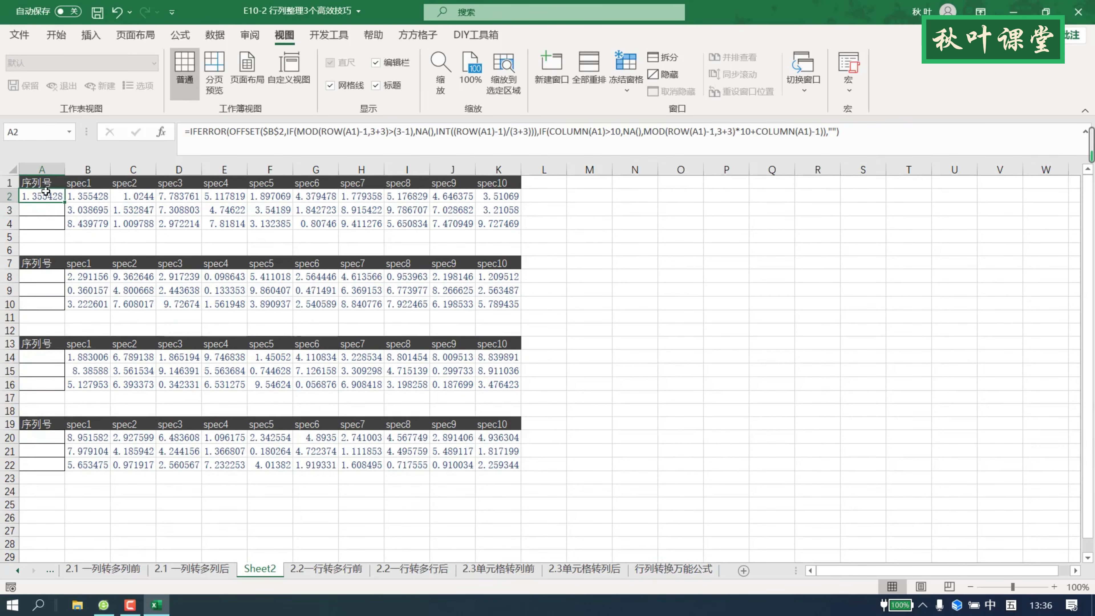
# Commit the A2 serial-number formula and fill block A1:A6 down to row 22.
pyautogui.click(282, 132)
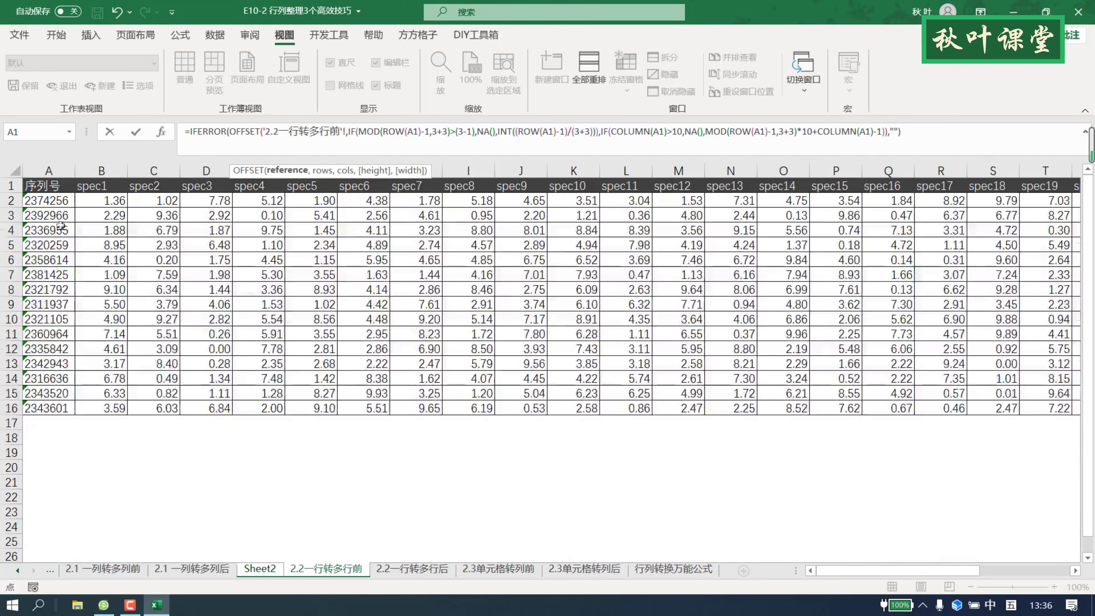
pyautogui.press('Return')
pyautogui.moveTo(37, 183); pyautogui.dragTo(65, 470)
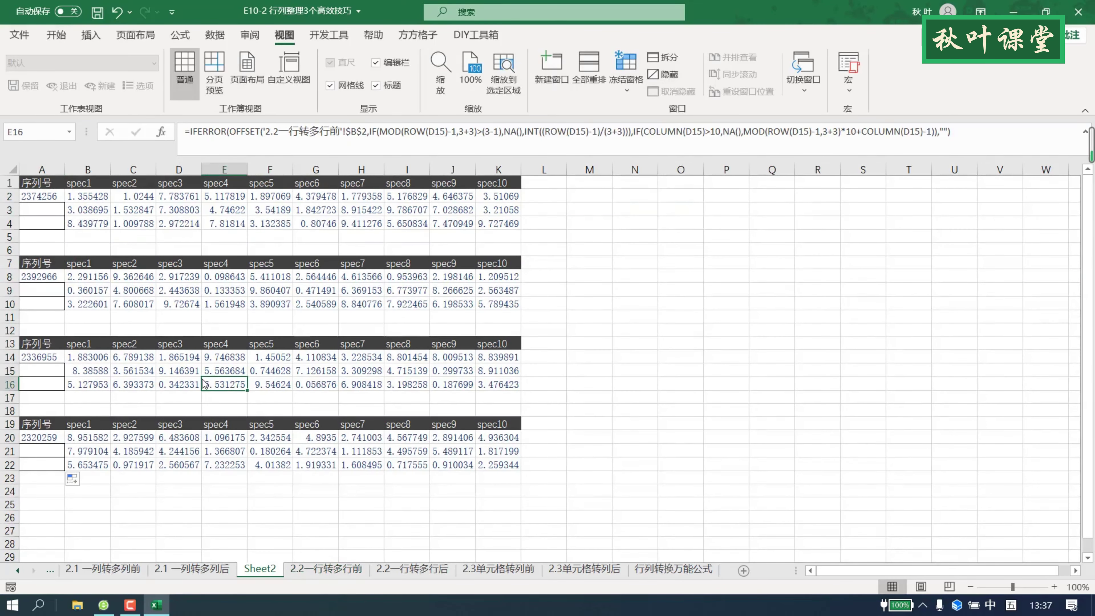
pyautogui.click(571, 393)
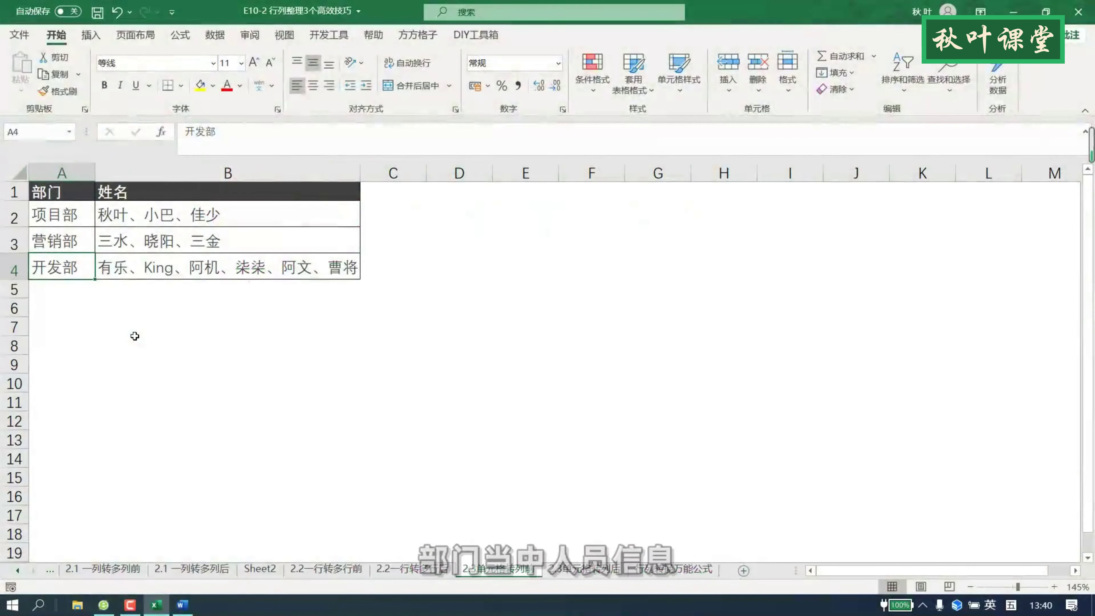
# Review the 营销部 and 开发部 name lists and the split-name sheet with its count formulas.
pyautogui.click(151, 239)
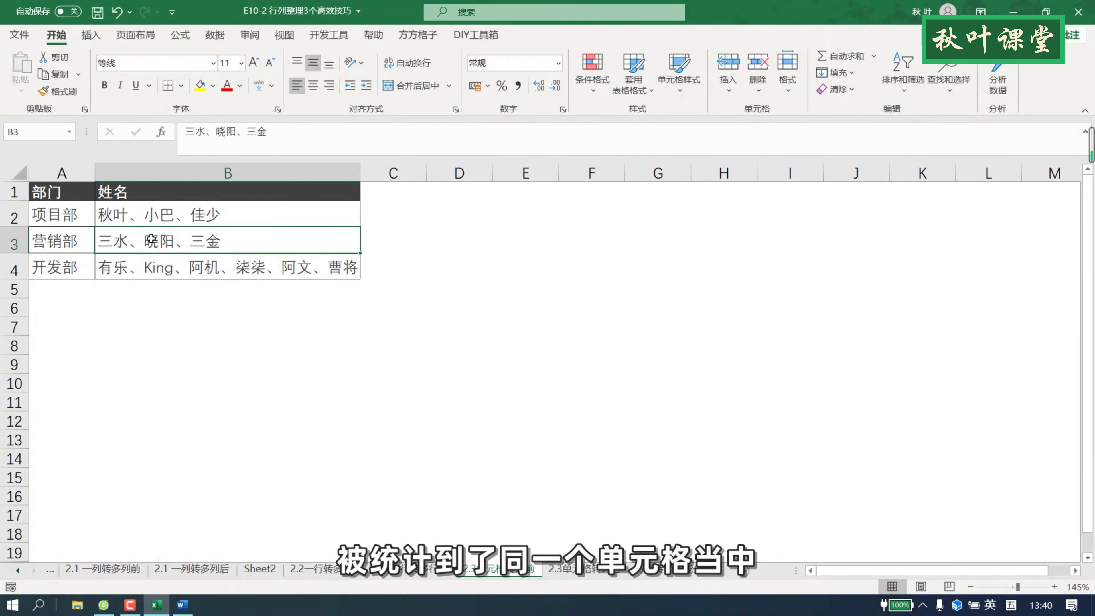
pyautogui.click(231, 278)
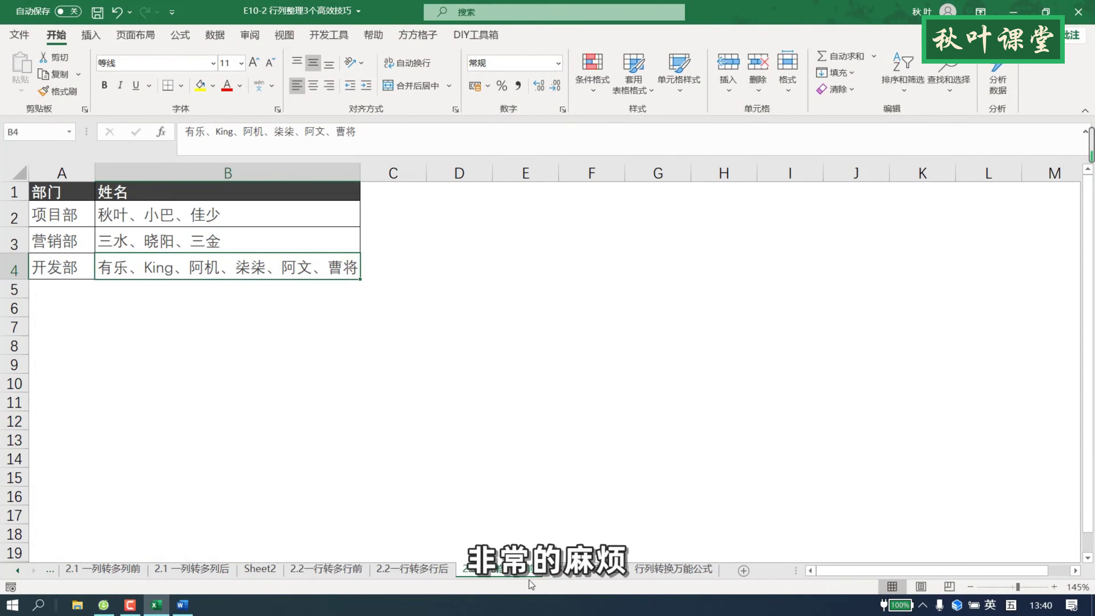
pyautogui.click(603, 572)
pyautogui.click(139, 310)
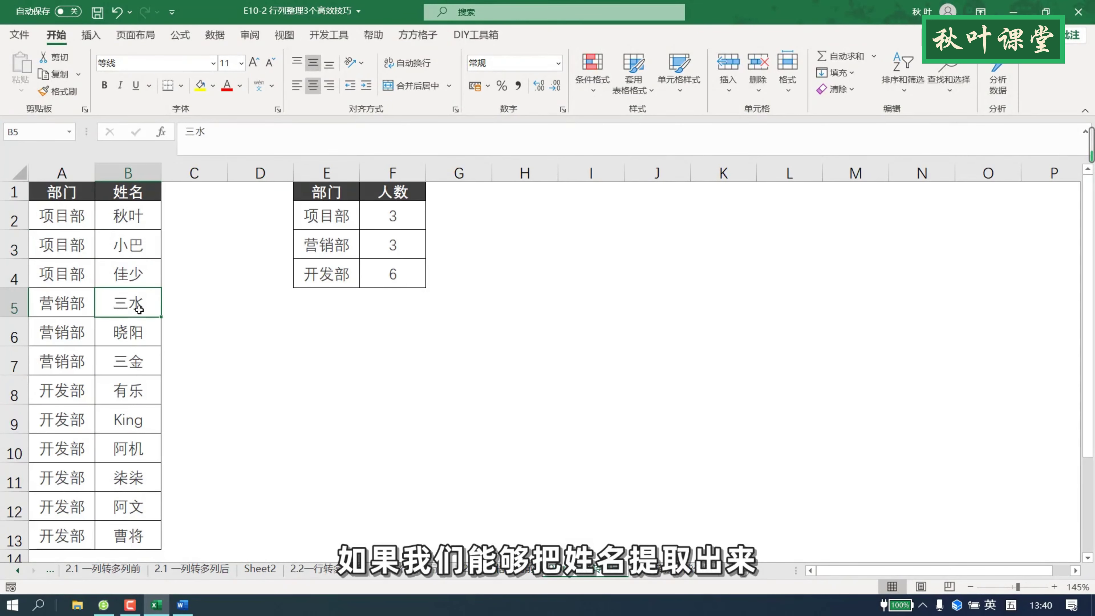
pyautogui.click(390, 219)
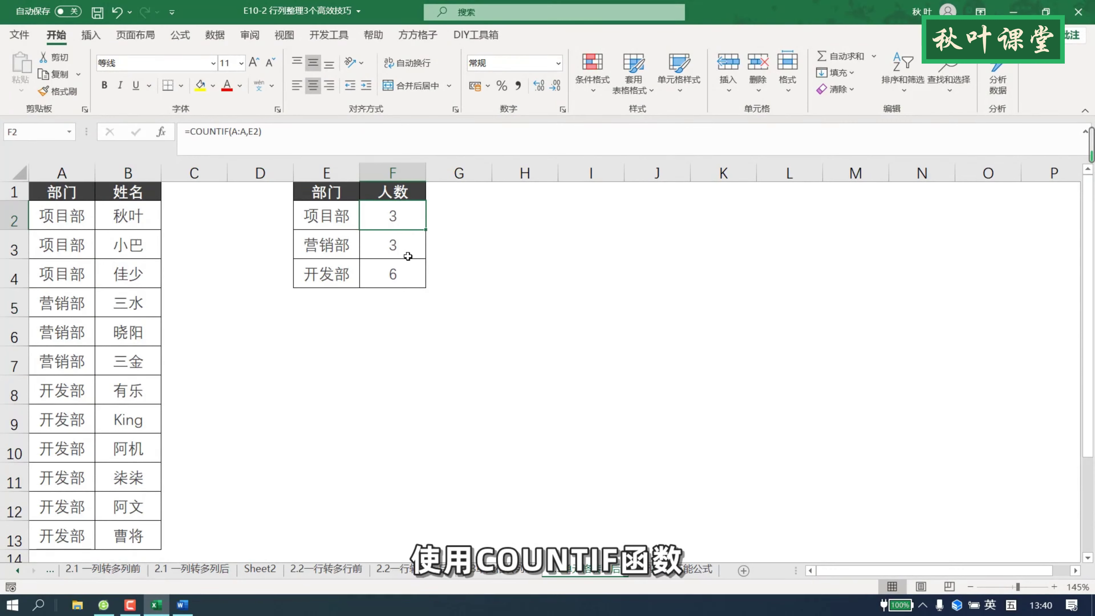
pyautogui.click(409, 271)
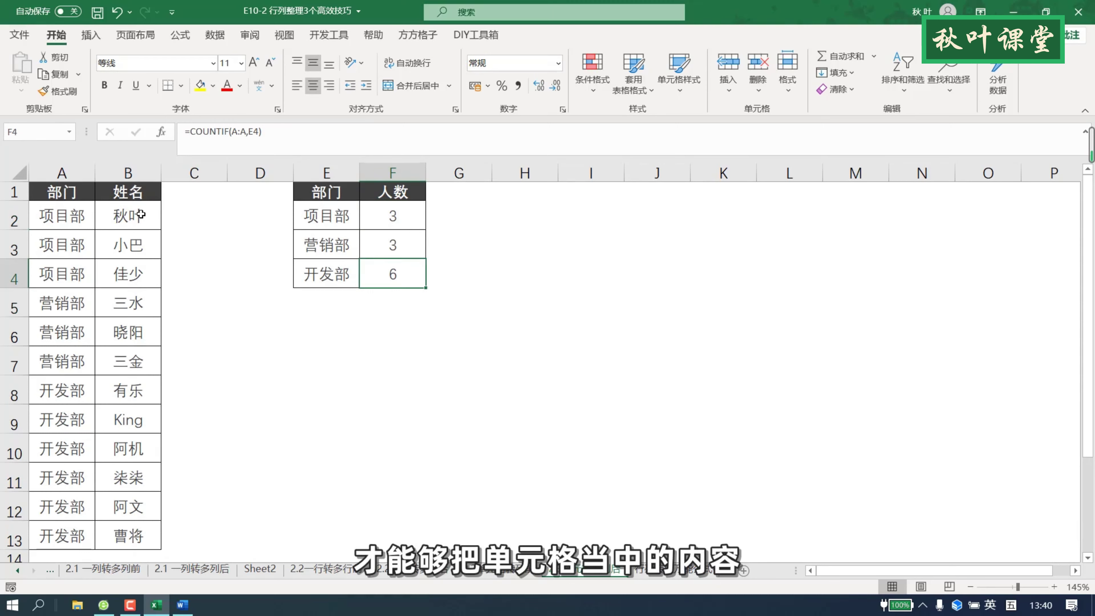
pyautogui.moveTo(140, 214); pyautogui.dragTo(142, 356)
pyautogui.click(276, 377)
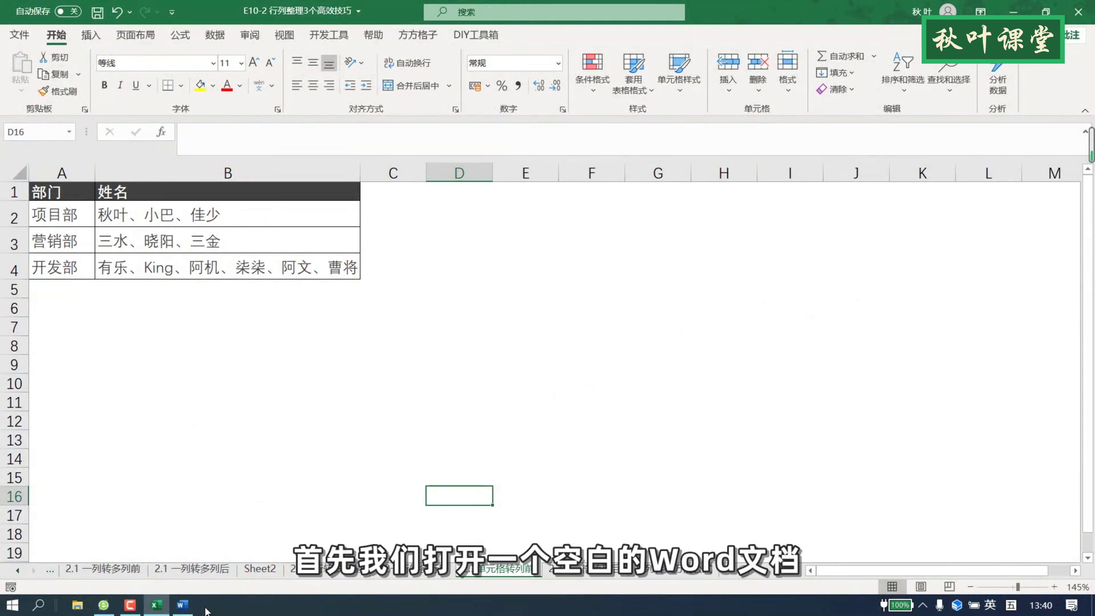
# Bring up a blank Word document and copy the 部门/姓名 table A1:B4 from Excel.
pyautogui.click(183, 605)
pyautogui.hotkey('alt', 'Tab')
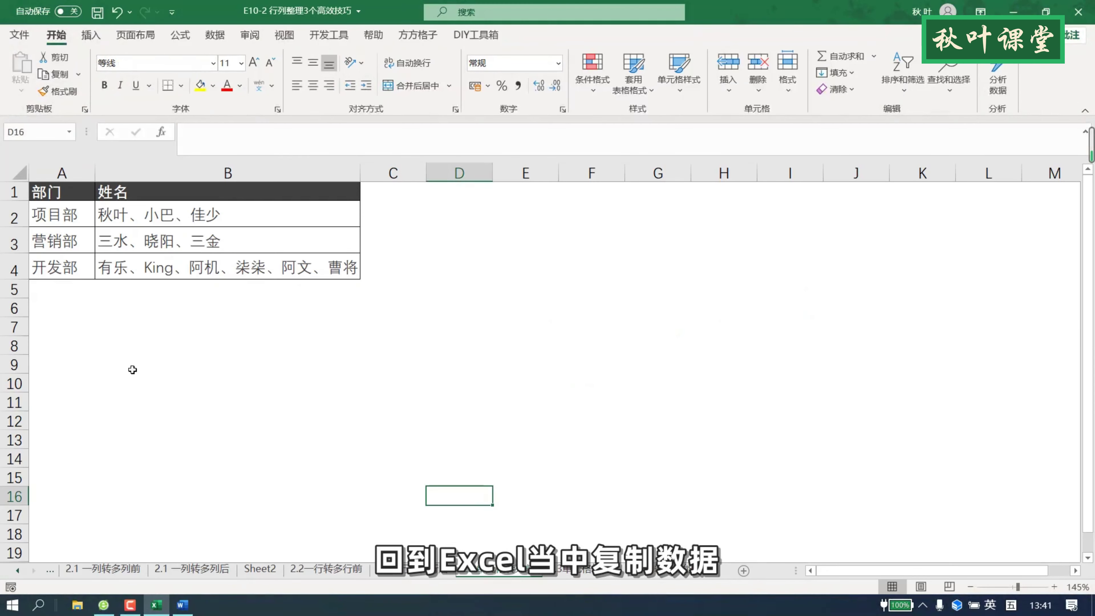
pyautogui.moveTo(44, 197); pyautogui.dragTo(272, 272)
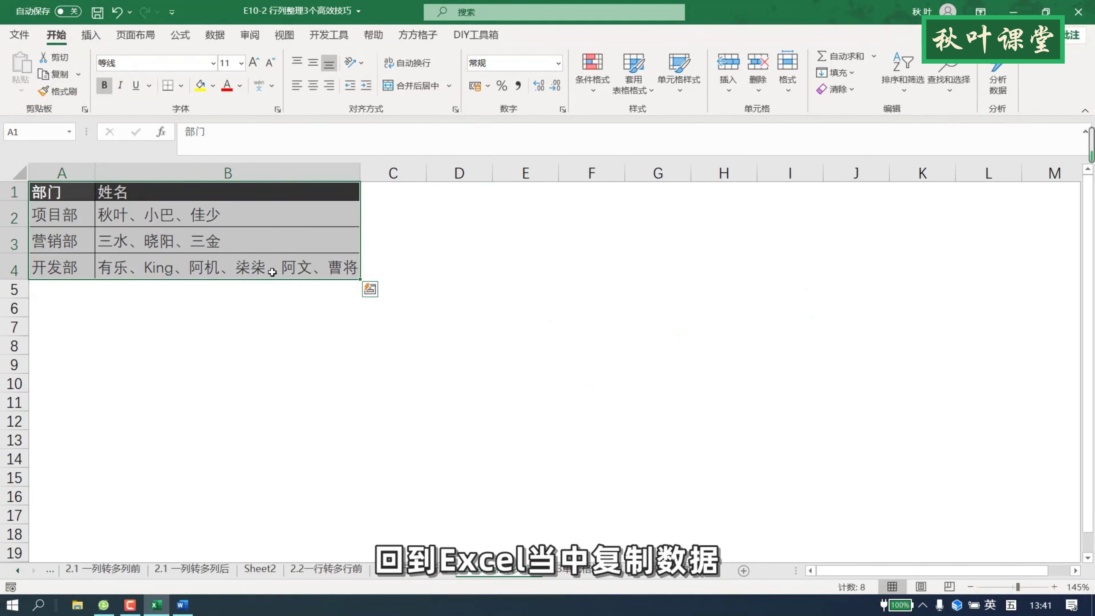
pyautogui.hotkey('ctrl', 'c')
pyautogui.hotkey('alt', 'Tab')
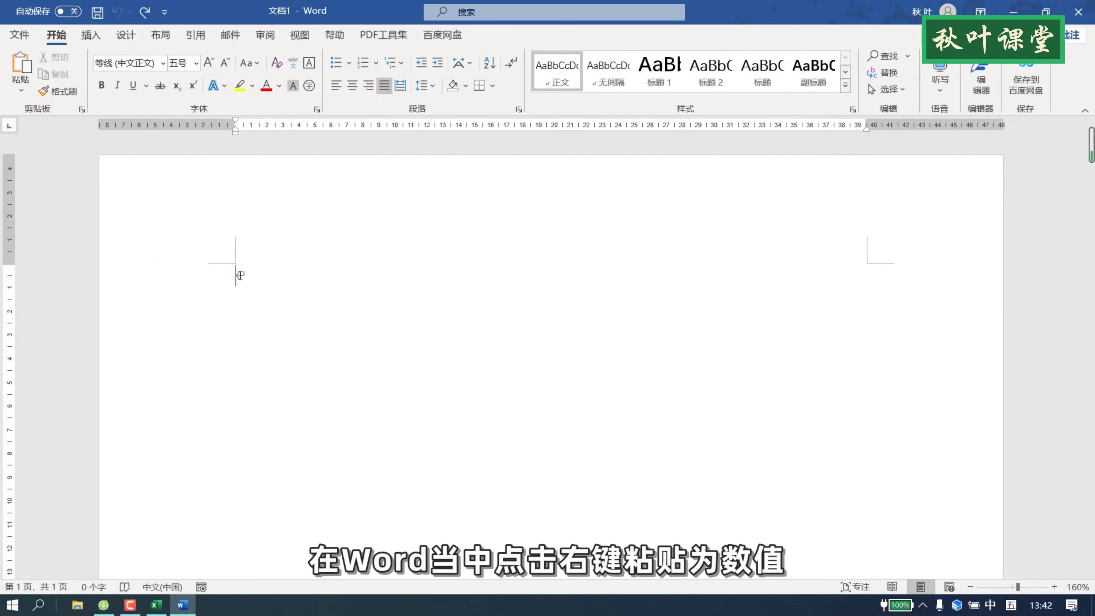
# Paste the 部门/姓名 table into 文档1 with Keep Text Only, then bring up Find and Replace.
pyautogui.rightClick(240, 276)
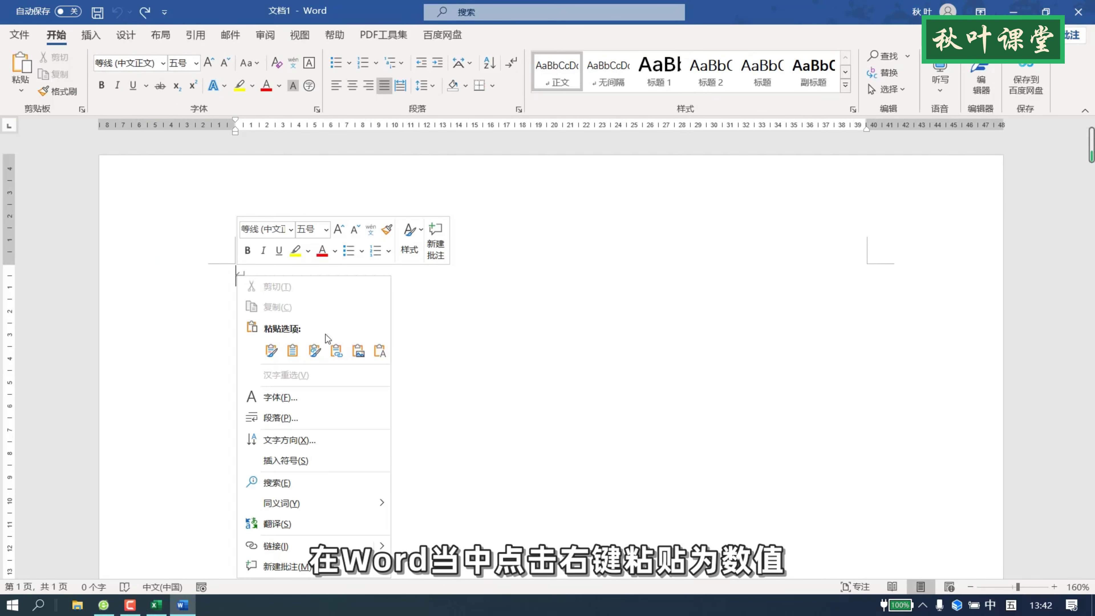
pyautogui.click(379, 351)
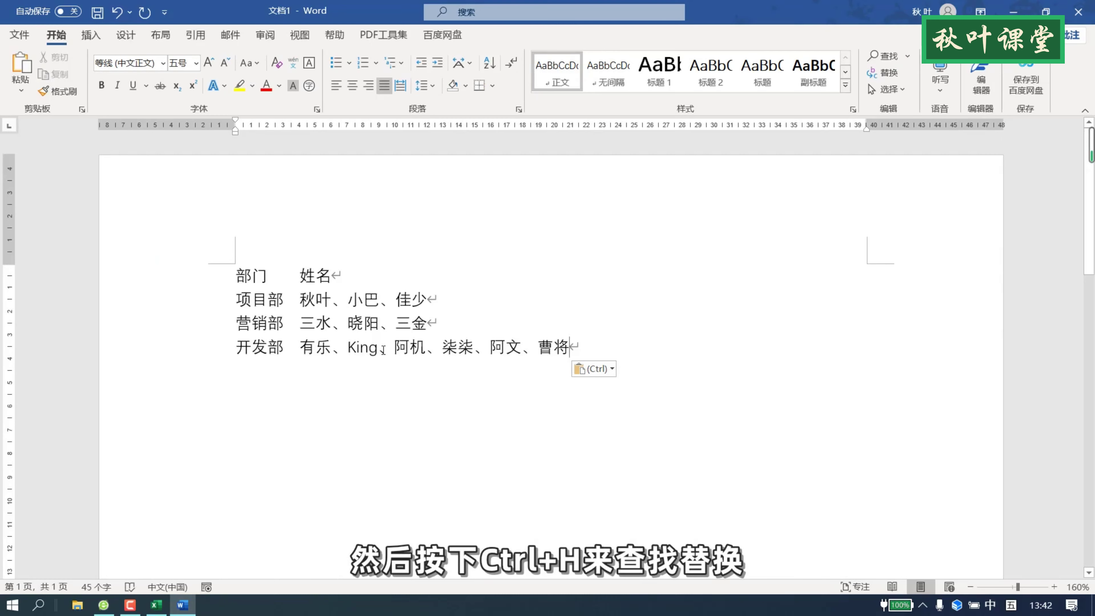
pyautogui.hotkey('ctrl', 'h')
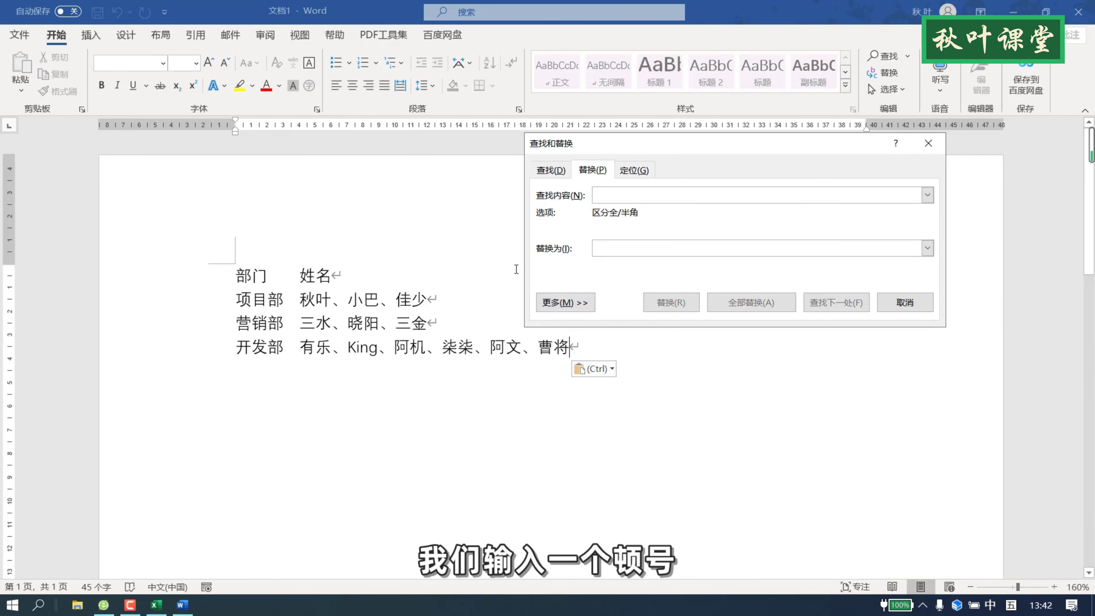
# Replace all 9 、 separators with ^t^p^t so each name gets its own line.
pyautogui.write('、')
pyautogui.click(604, 249)
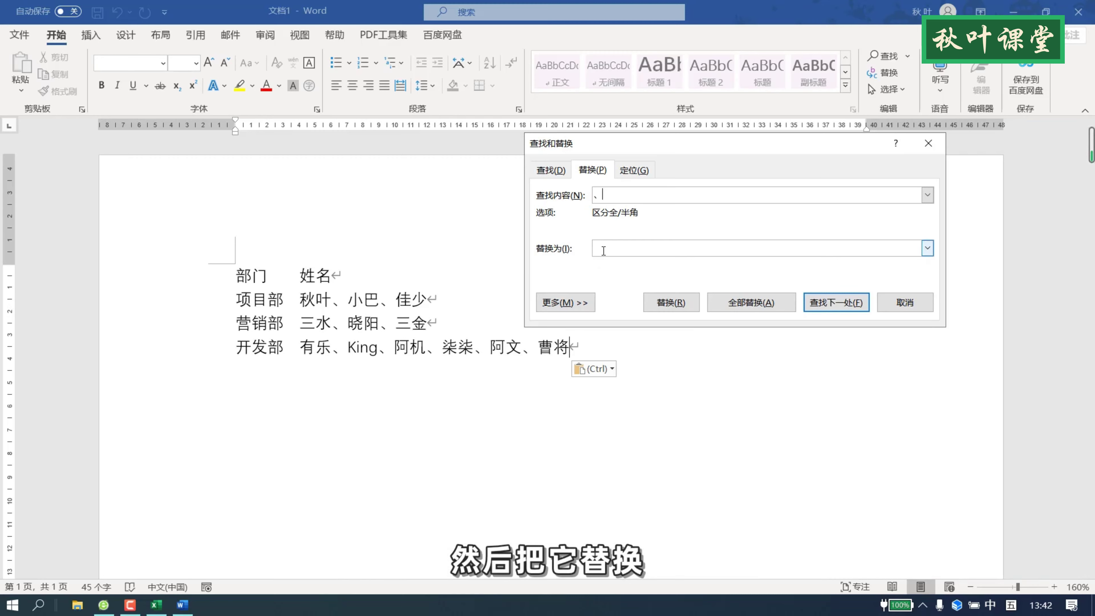
pyautogui.click(584, 304)
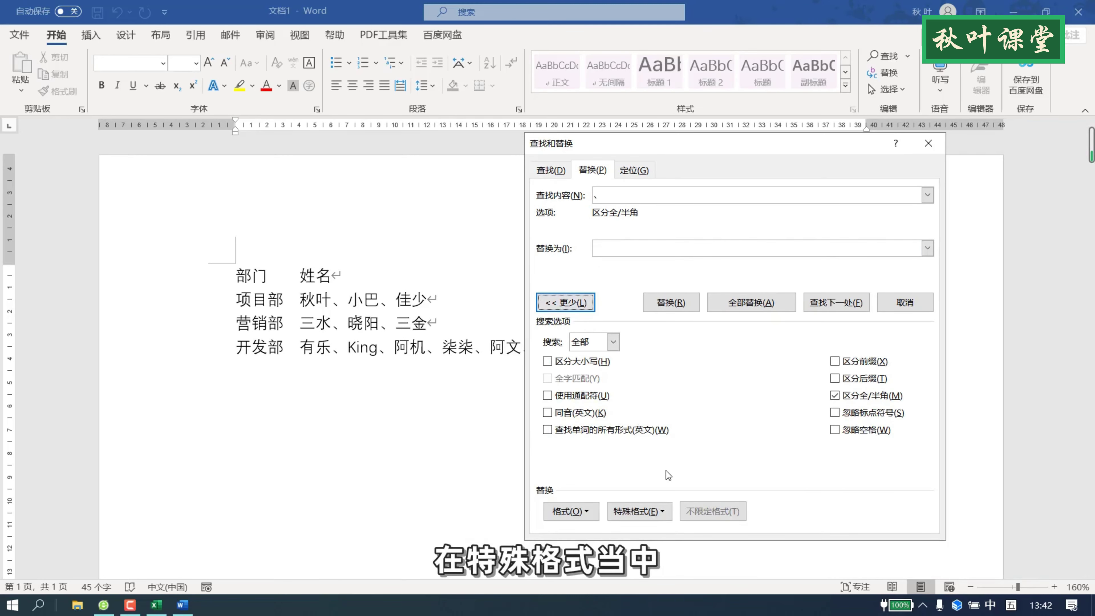
pyautogui.click(640, 511)
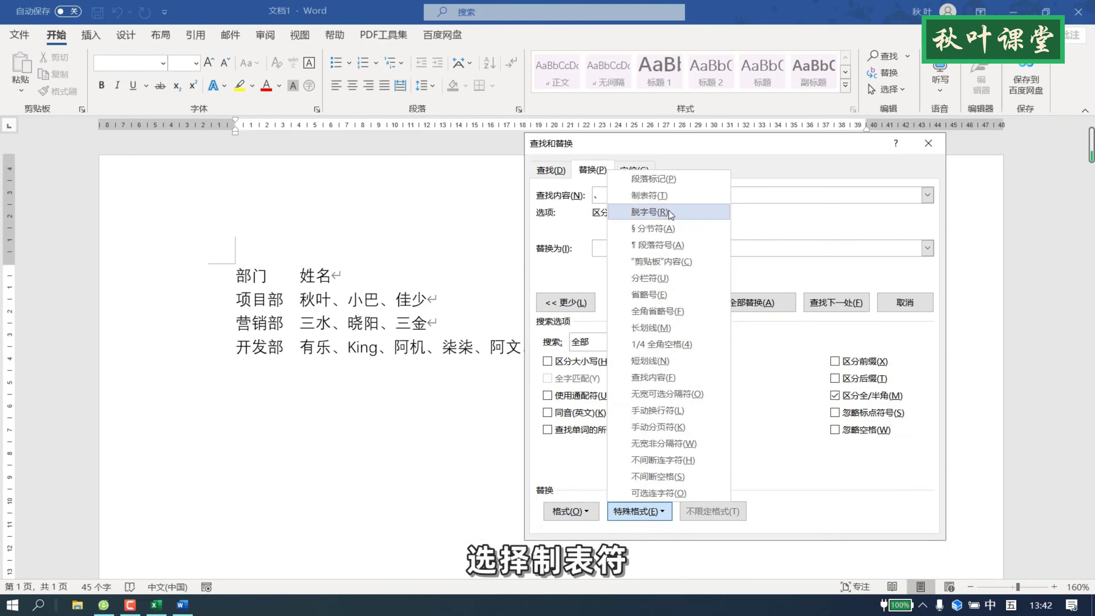
pyautogui.click(649, 195)
pyautogui.click(658, 512)
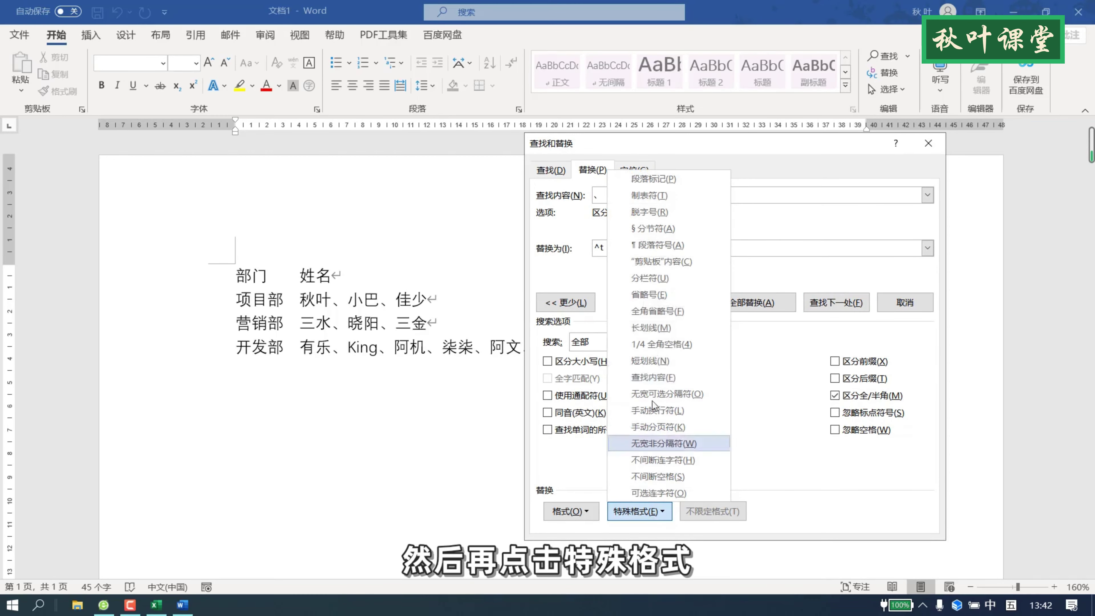
pyautogui.click(658, 179)
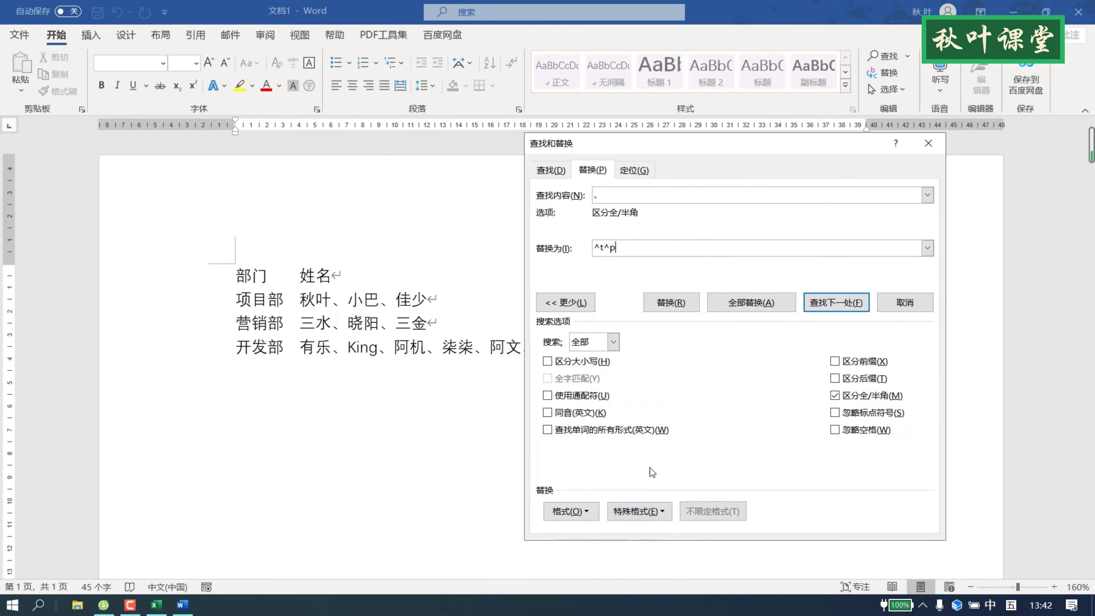
pyautogui.click(640, 511)
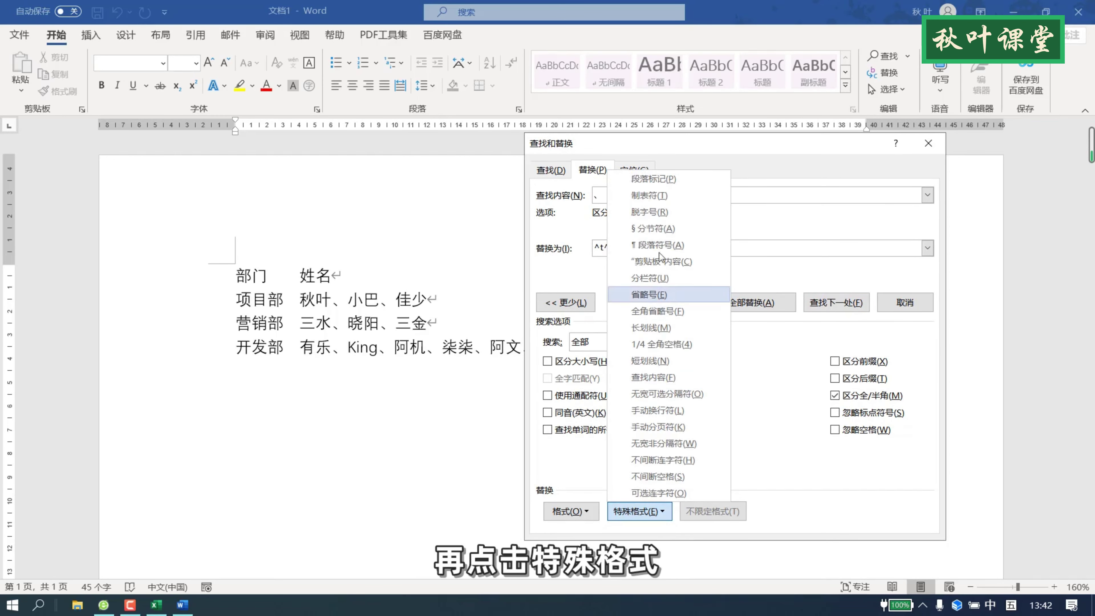
pyautogui.click(668, 195)
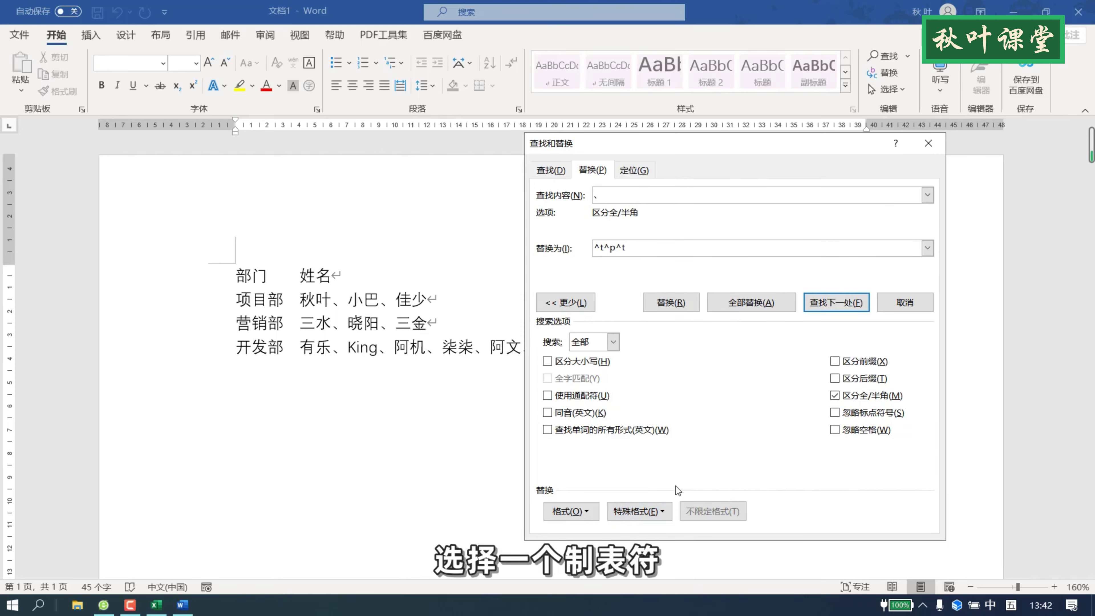
pyautogui.click(738, 303)
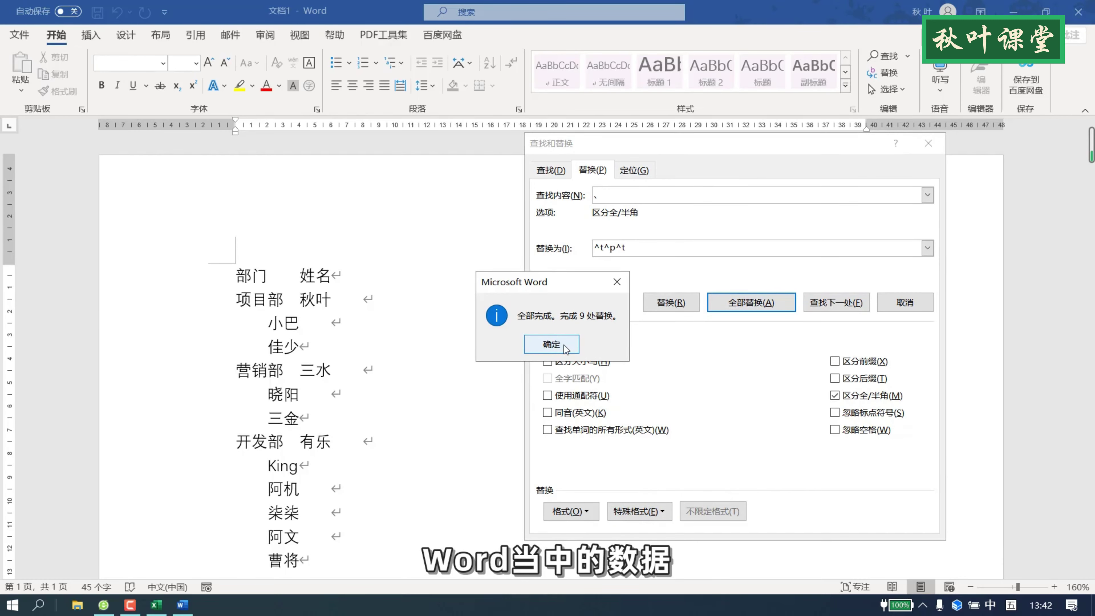
pyautogui.click(565, 347)
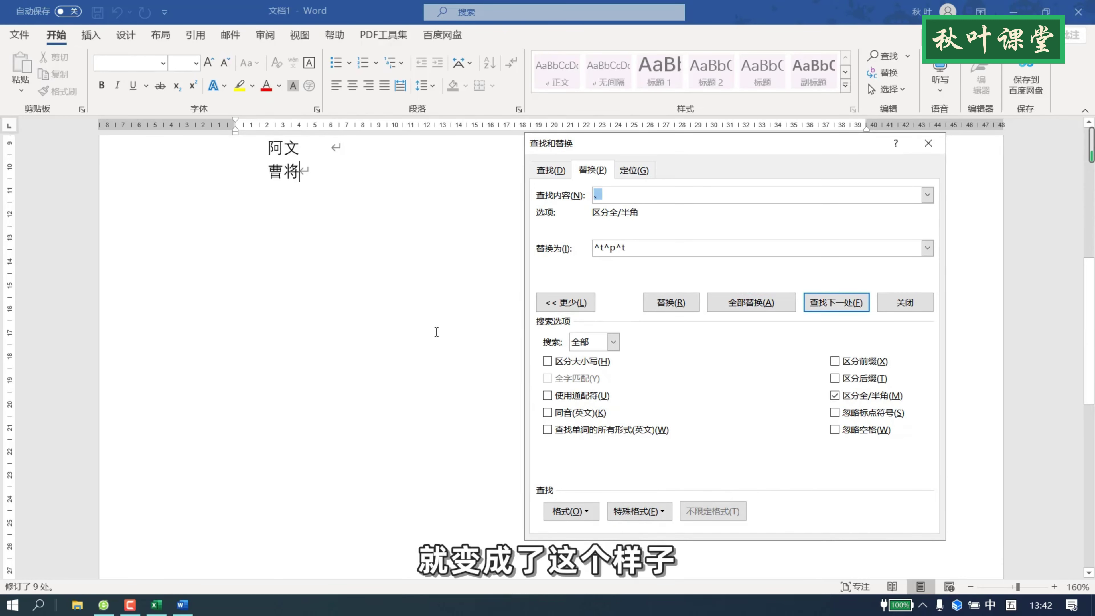
# Close Find and Replace, select the whole split name list and return to Excel.
pyautogui.scroll(5, 415, 327)
pyautogui.scroll(1, 372, 259)
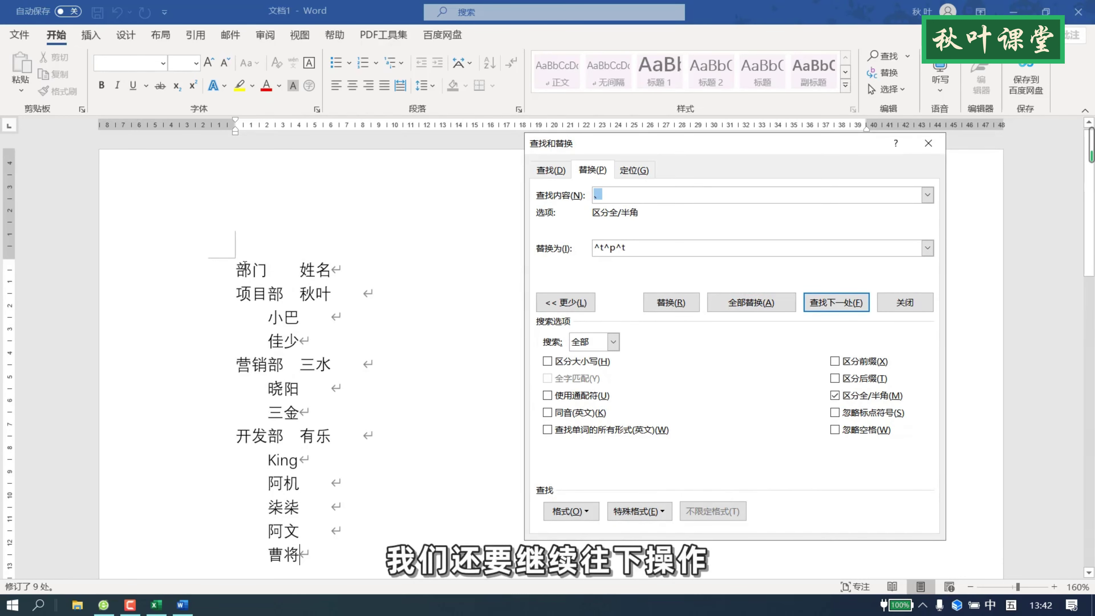
pyautogui.click(377, 451)
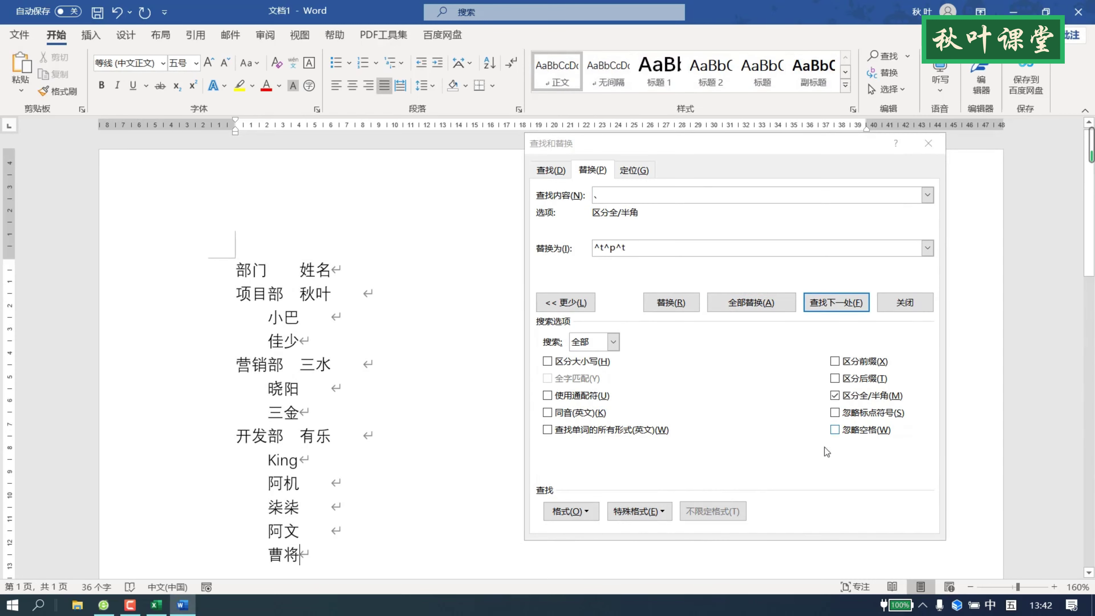
pyautogui.click(928, 144)
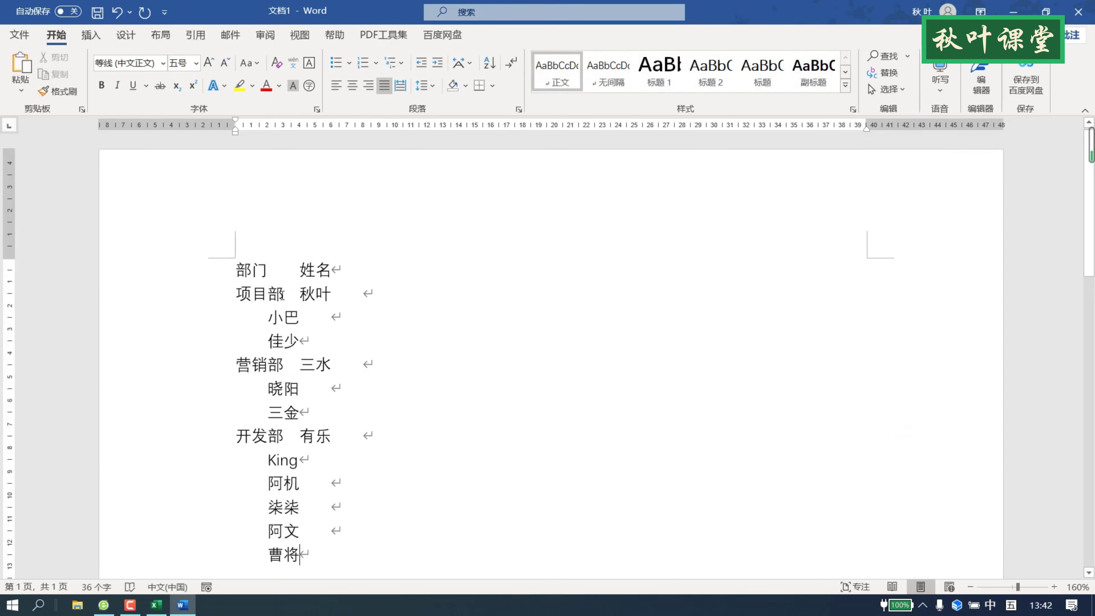
pyautogui.moveTo(236, 269); pyautogui.dragTo(350, 557)
pyautogui.hotkey('ctrl', 'c')
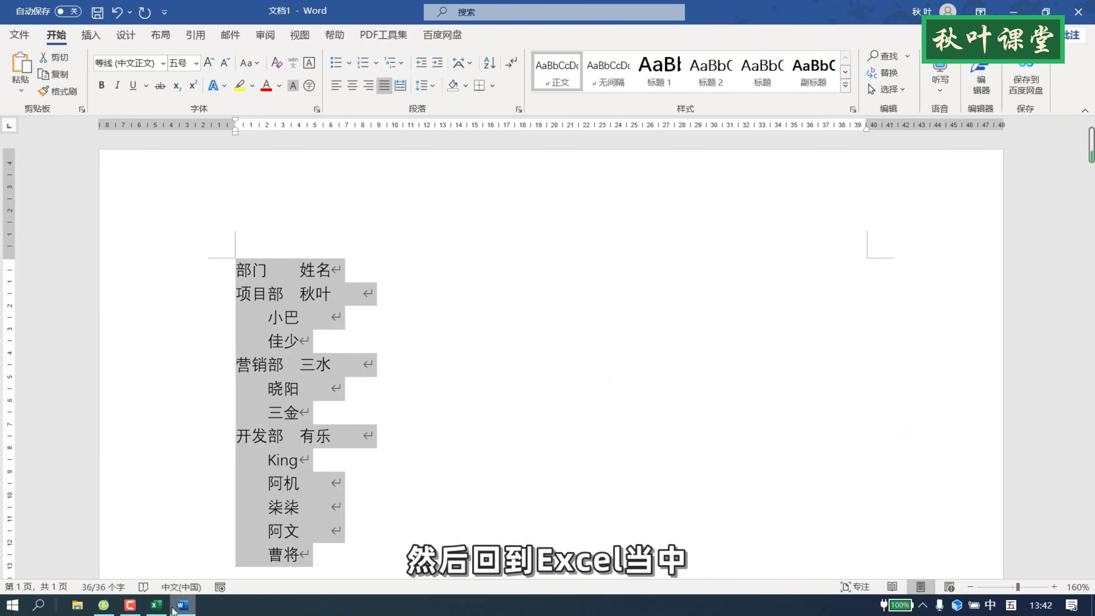
pyautogui.click(156, 605)
# Paste the split list at D1 so D1:E13 holds one name per row, then select column D.
pyautogui.click(452, 199)
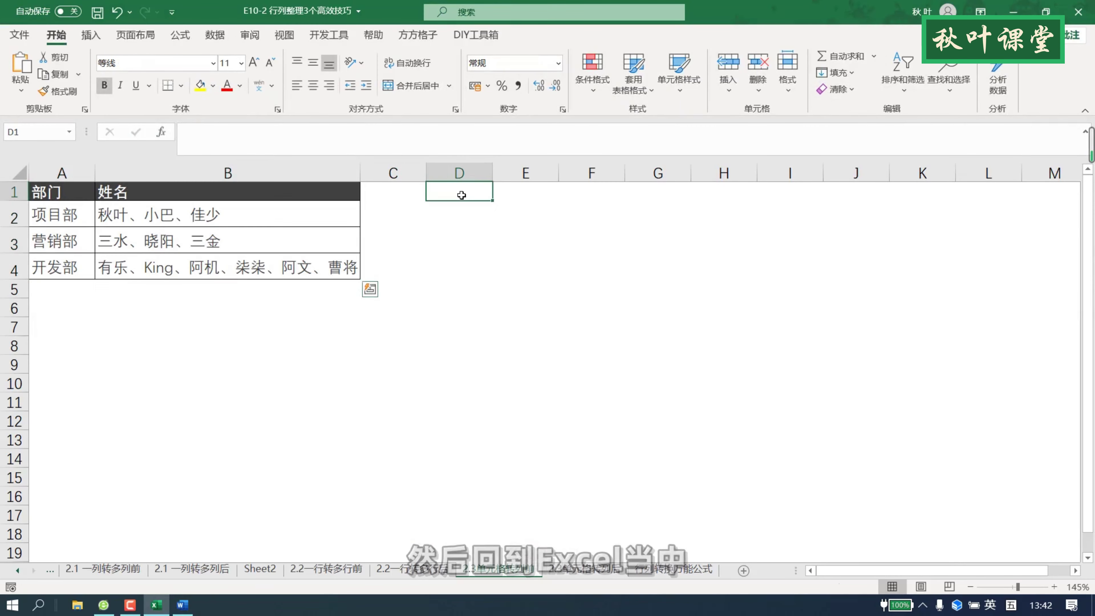
pyautogui.hotkey('ctrl', 'v')
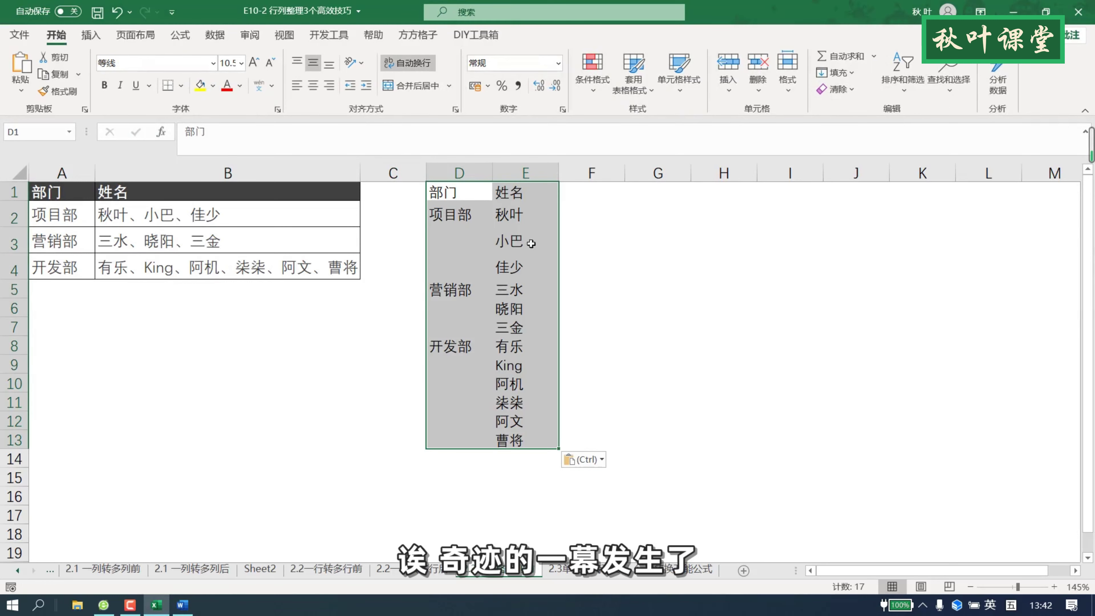
pyautogui.click(585, 278)
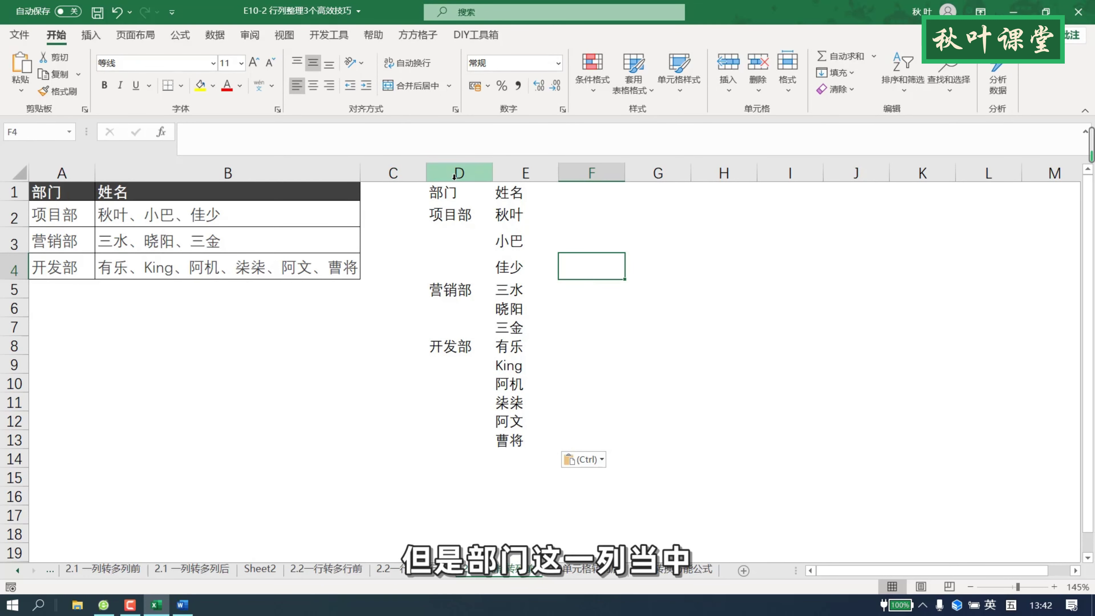
pyautogui.click(455, 242)
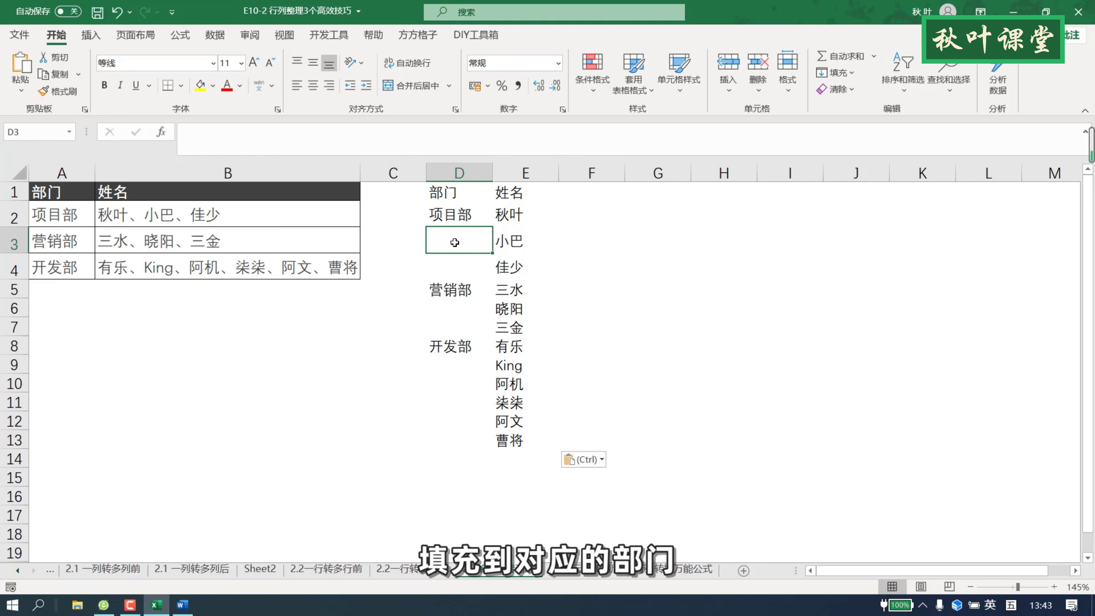
pyautogui.click(456, 174)
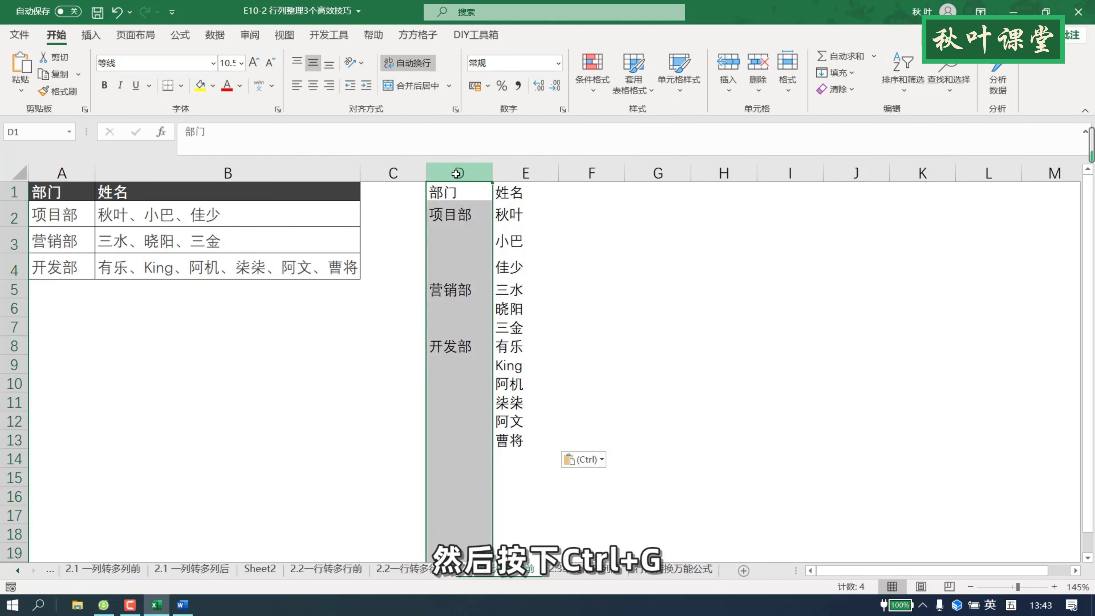
# Select column D's blank cells and fill them all with a formula referencing the cell above.
pyautogui.hotkey('ctrl', 'g')
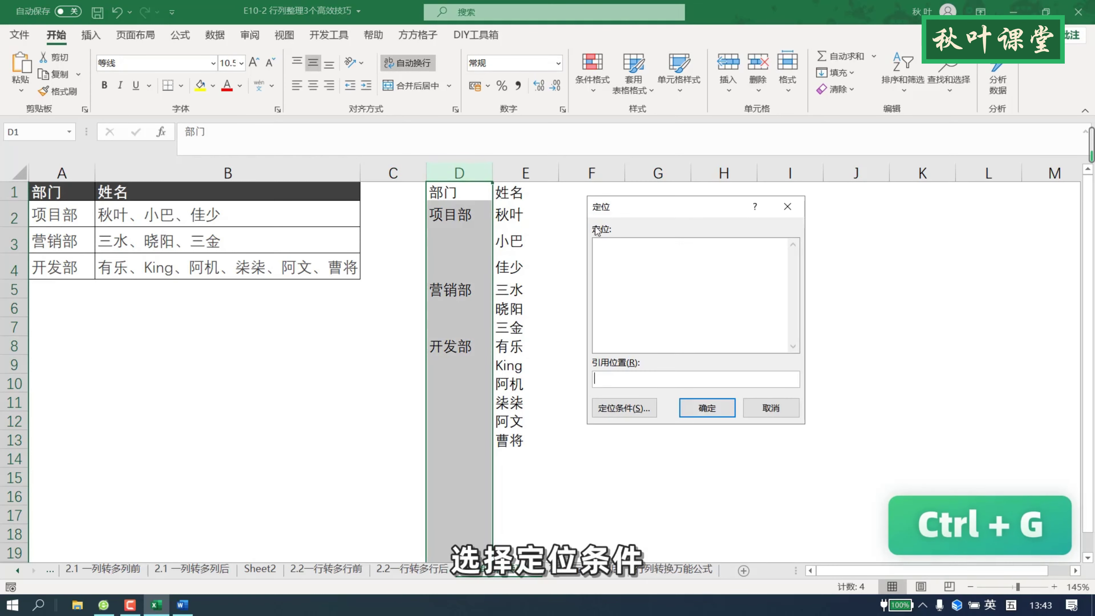
pyautogui.click(645, 410)
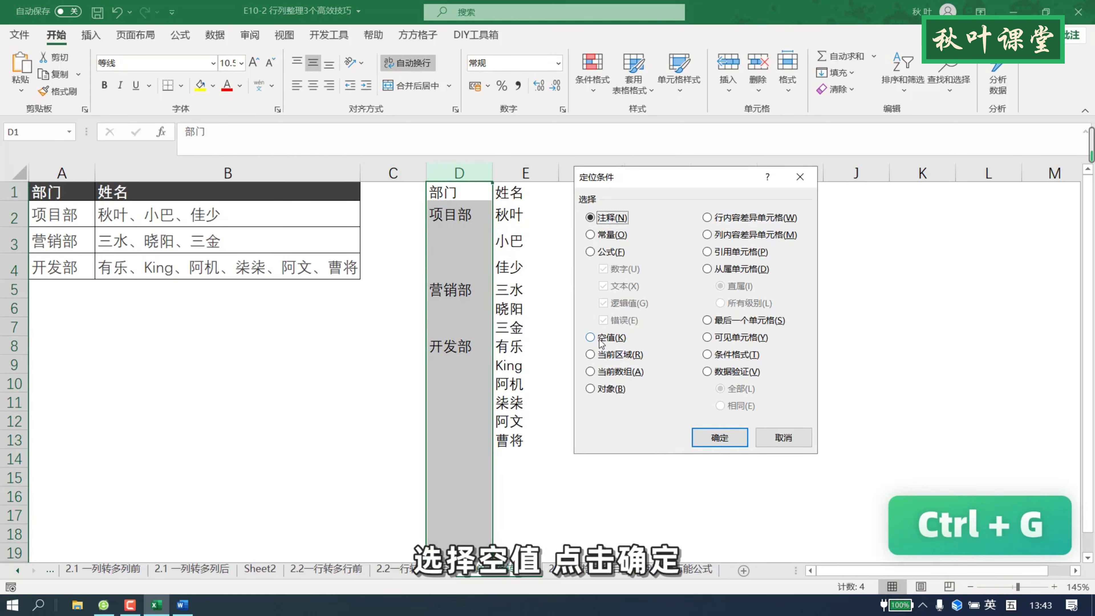
pyautogui.click(599, 339)
pyautogui.click(720, 437)
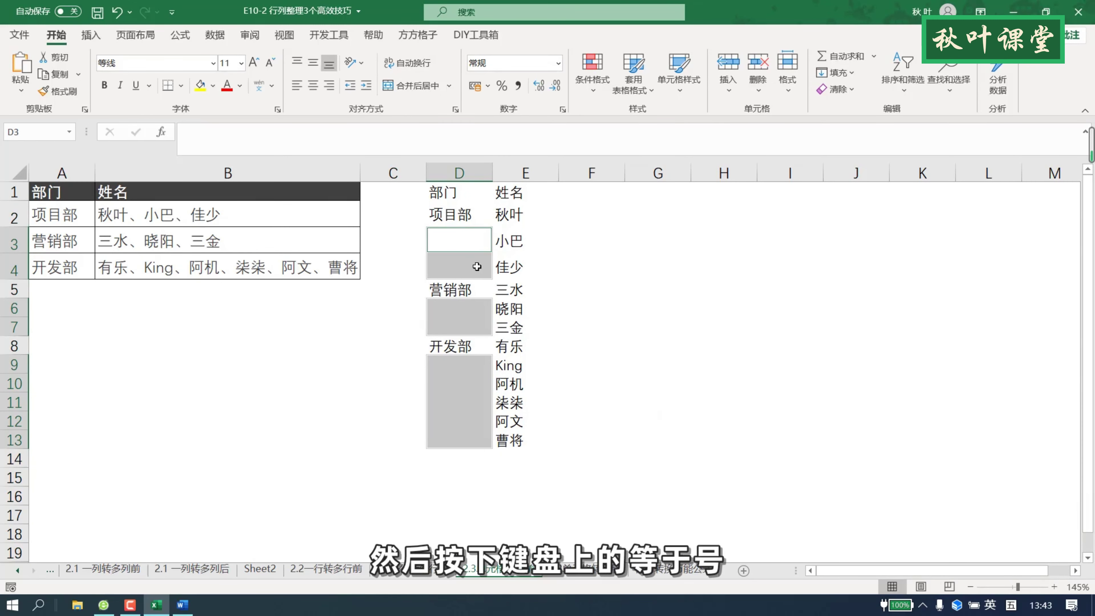
pyautogui.write('=')
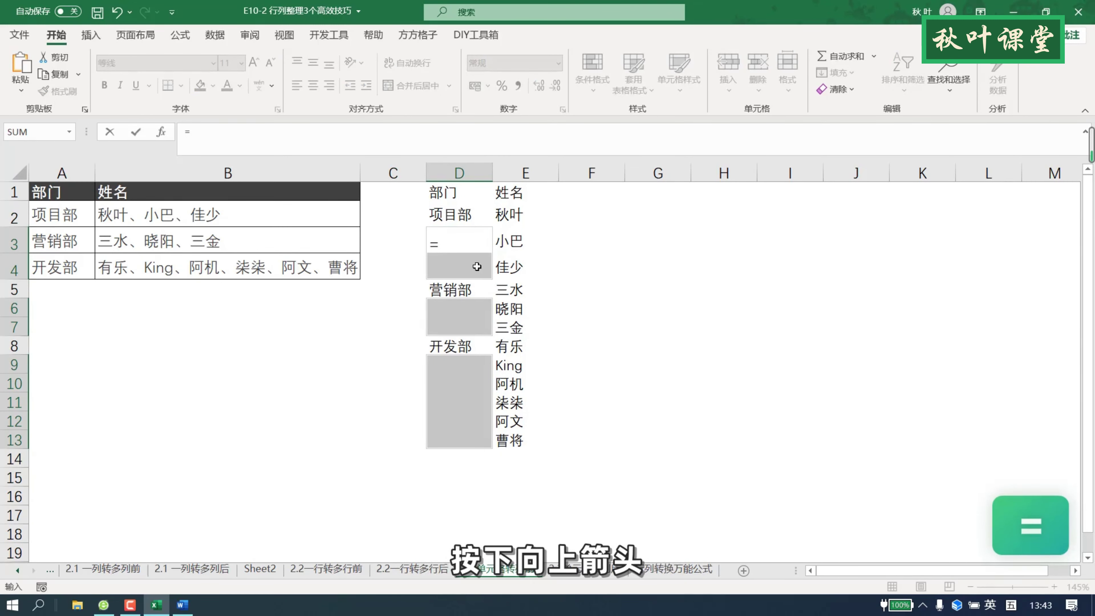
pyautogui.press('Up')
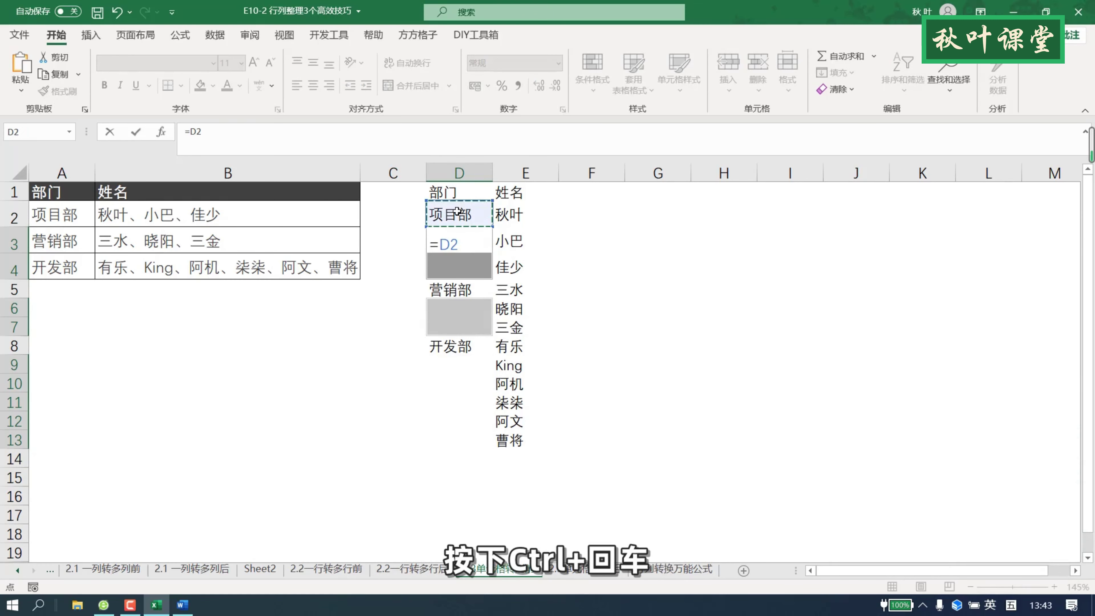
pyautogui.hotkey('ctrl', 'Return')
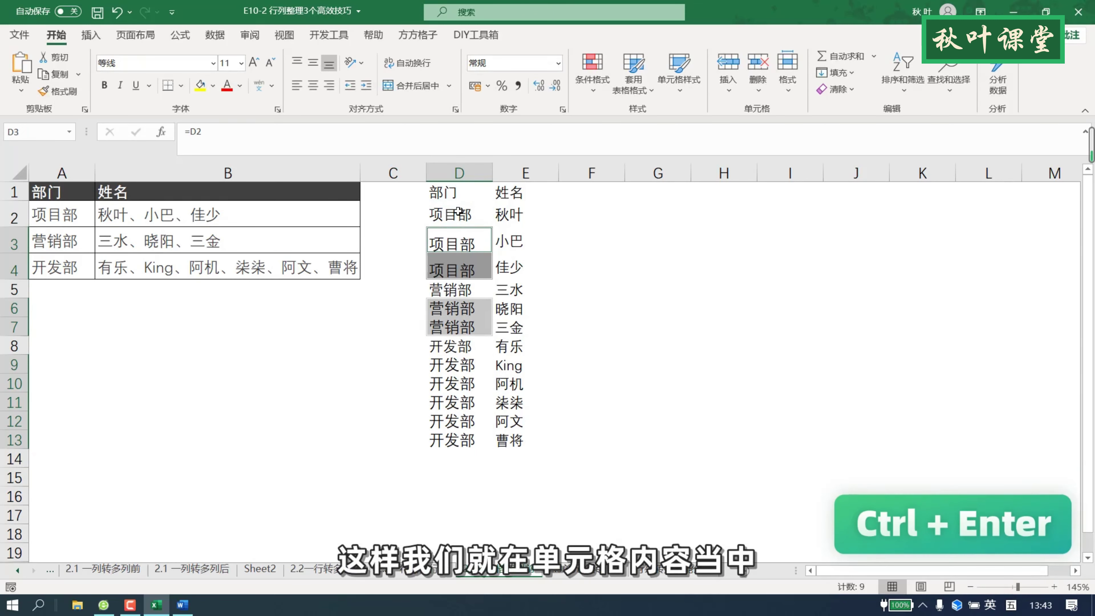
pyautogui.click(595, 232)
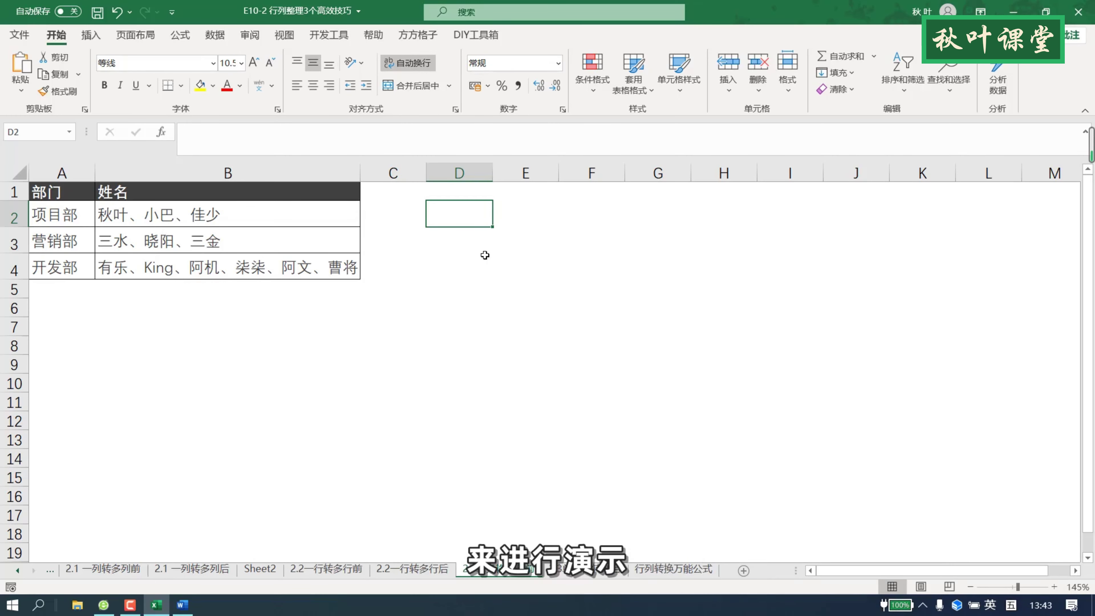
# Convert A1:B4 to table 表1 with headers via From Table/Range and load it into Power Query.
pyautogui.click(211, 37)
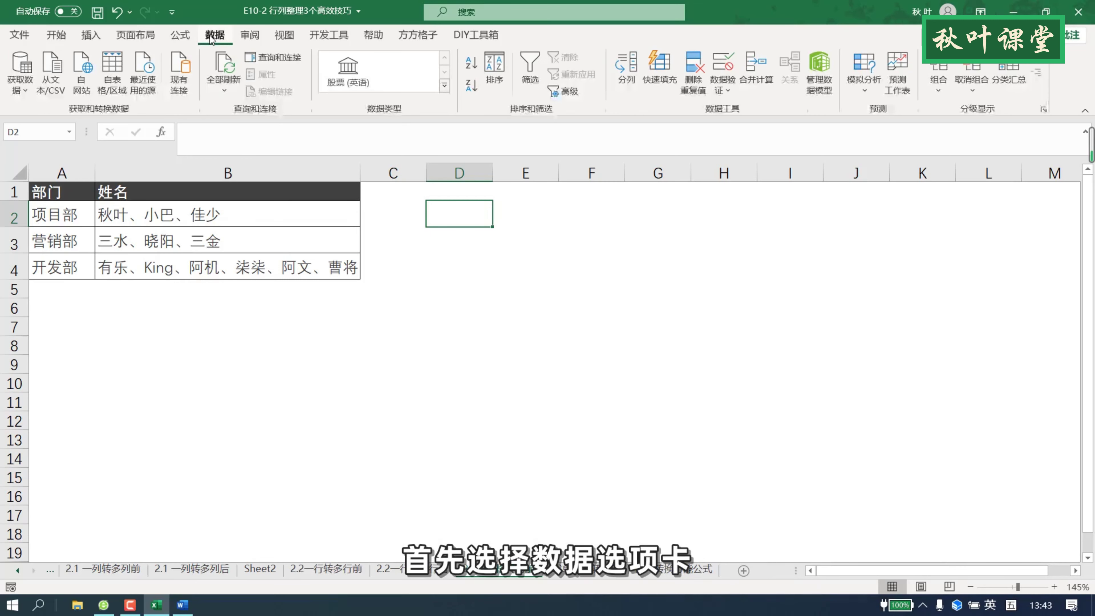
pyautogui.click(232, 220)
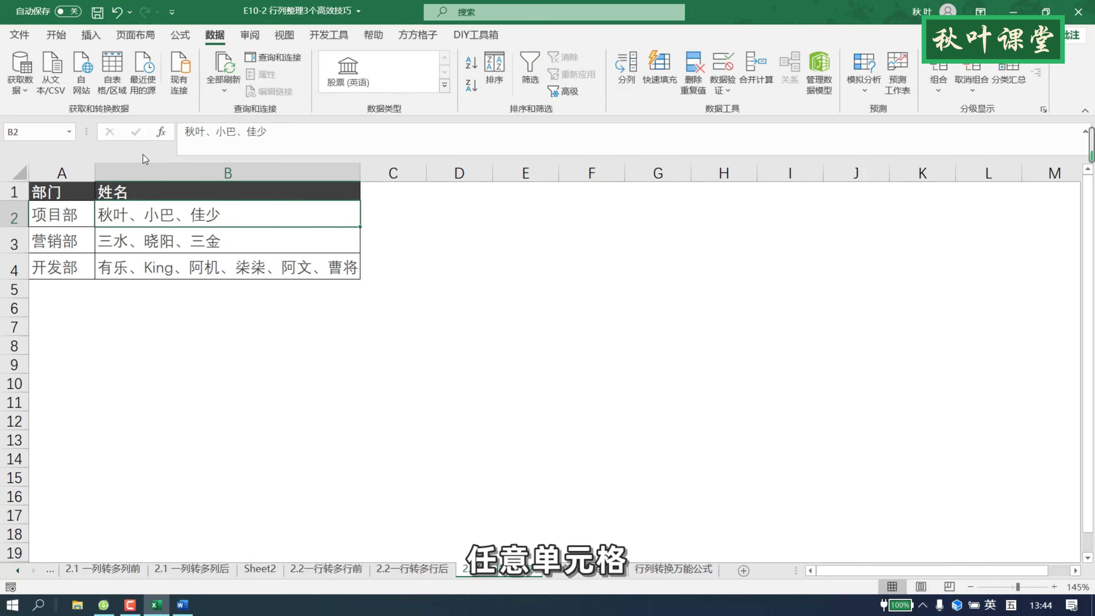
pyautogui.click(118, 86)
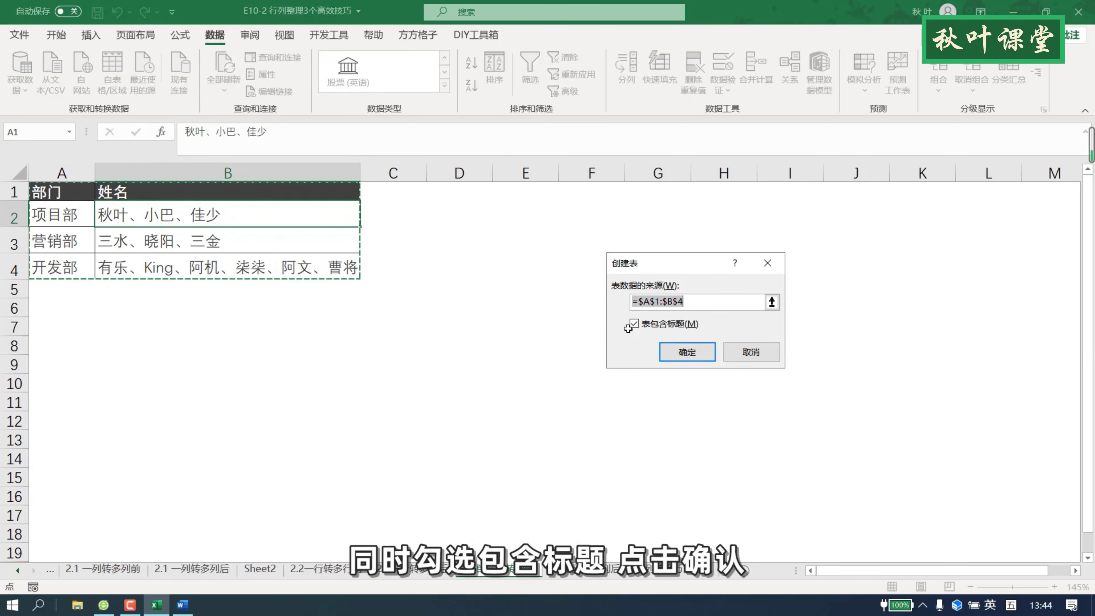
pyautogui.click(693, 356)
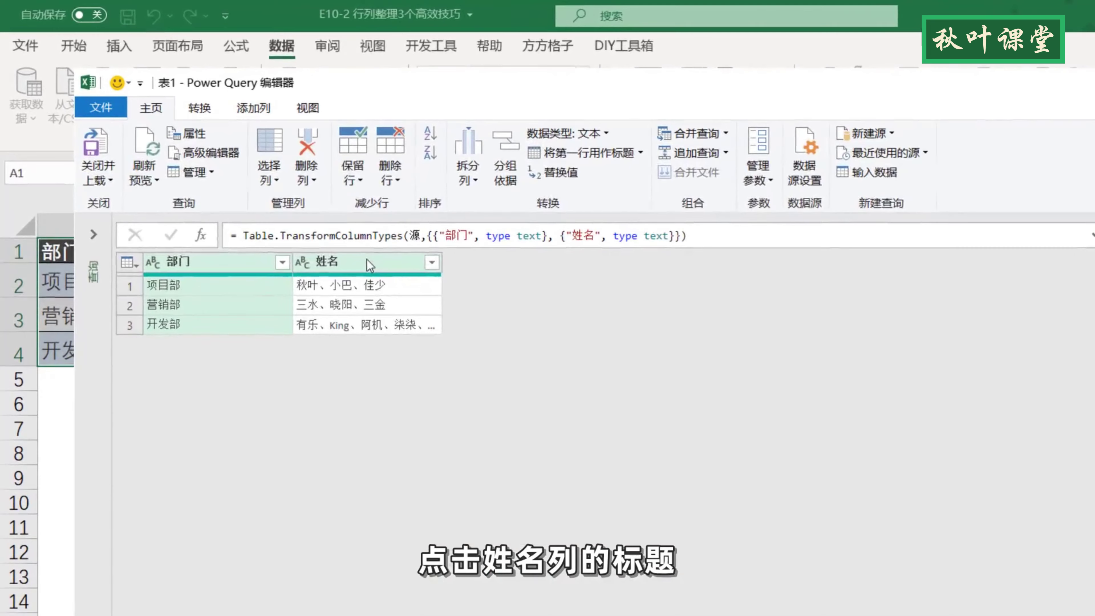
# Split the 姓名 column by delimiter 、 at each occurrence into 姓名.1 through 姓名.6.
pyautogui.click(289, 207)
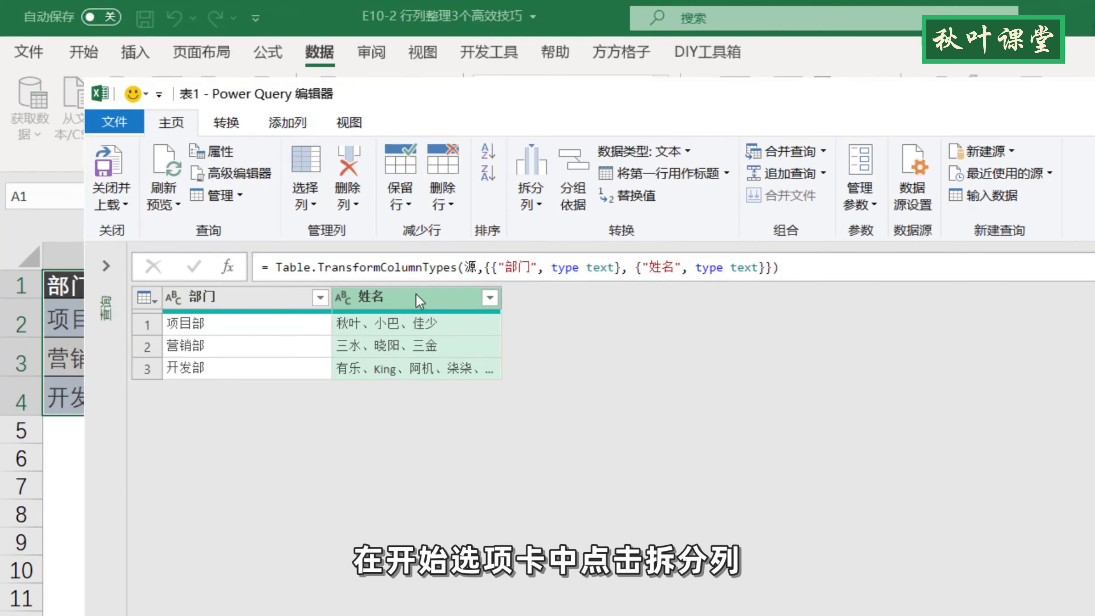
pyautogui.click(544, 210)
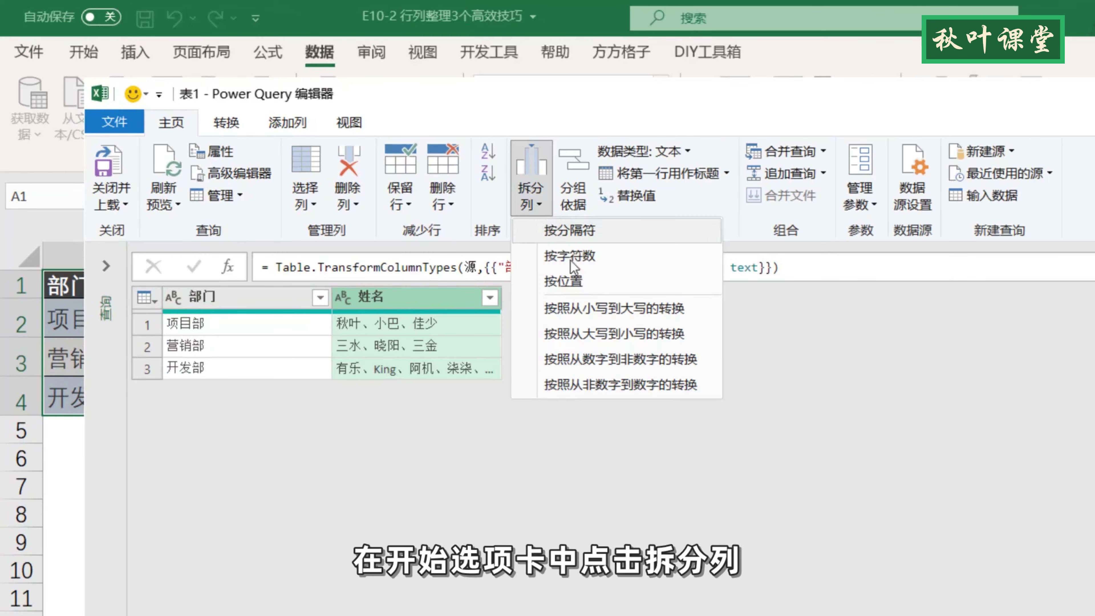
pyautogui.click(583, 233)
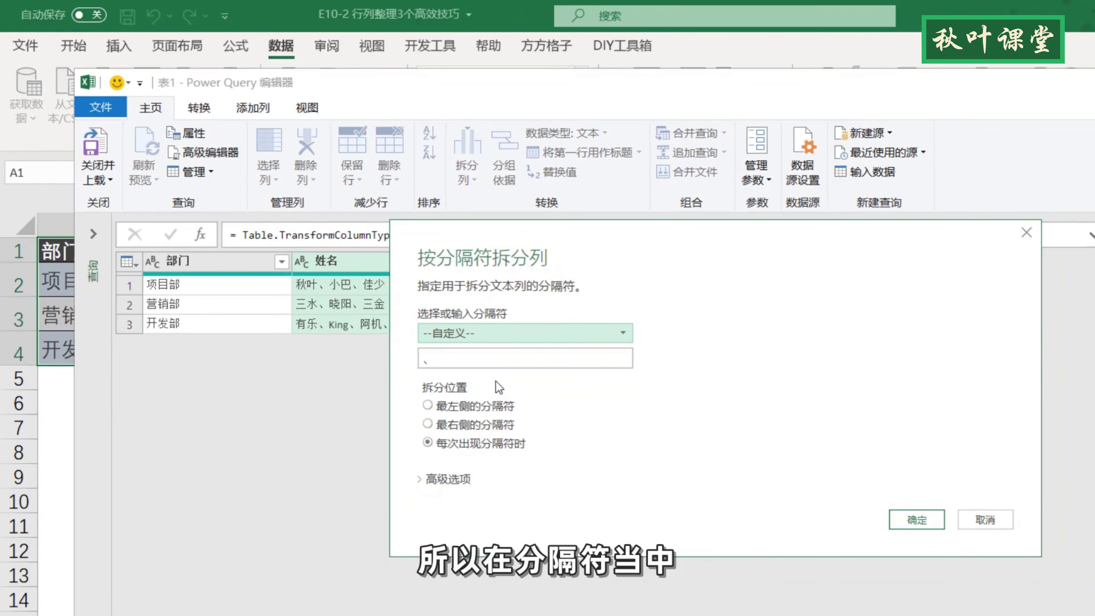
pyautogui.click(905, 524)
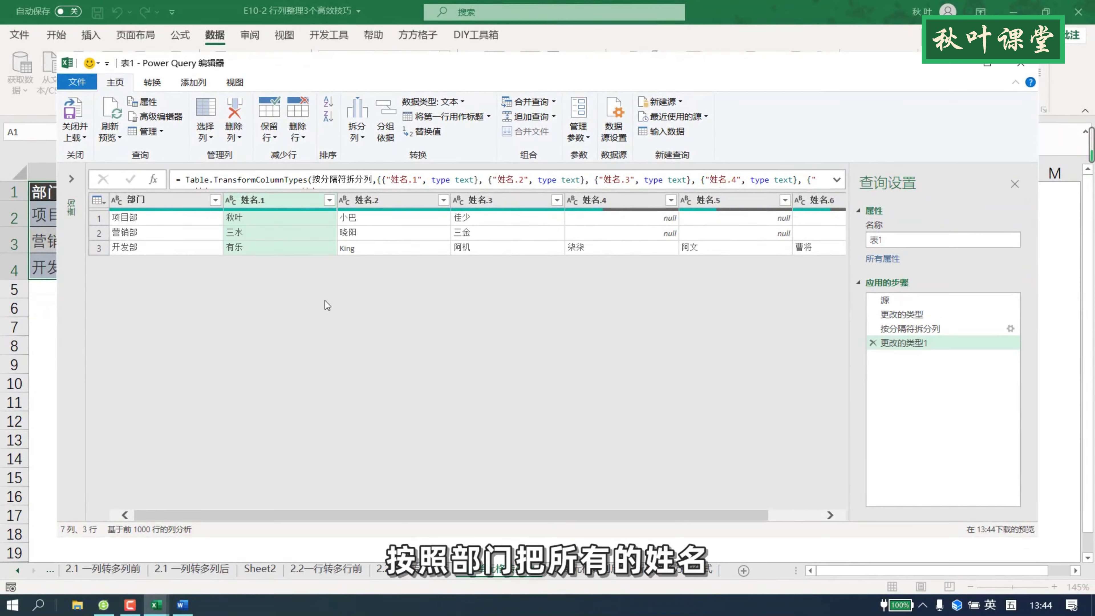
# Remove the Changed Type1 step and unpivot columns 姓名.1–姓名.6 into rows per department.
pyautogui.press('Delete')
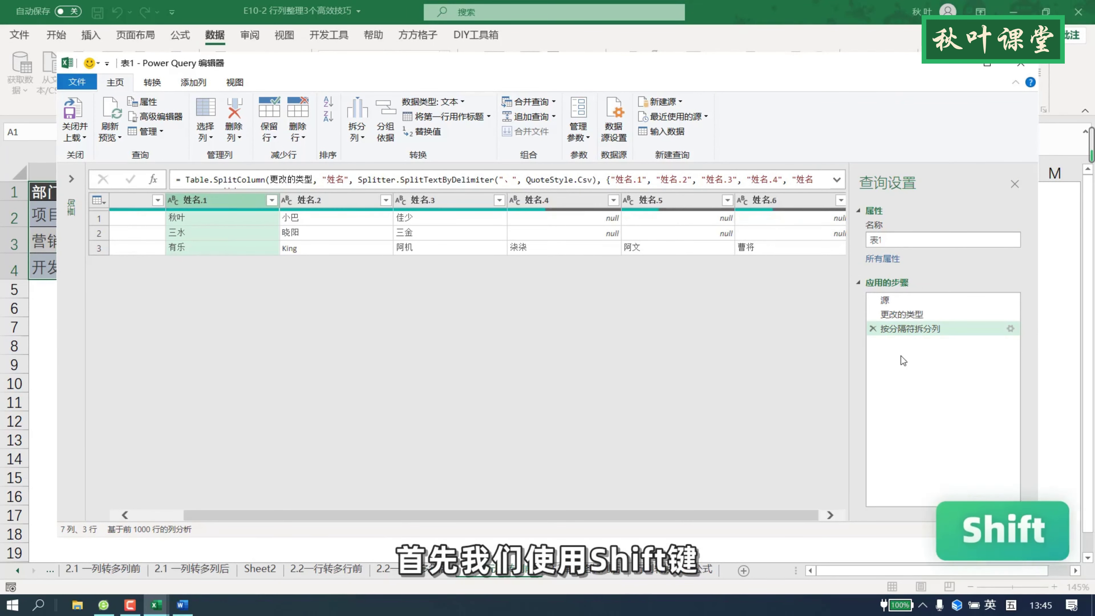
pyautogui.keyDown('shift'); pyautogui.click(787, 202); pyautogui.keyUp('shift')
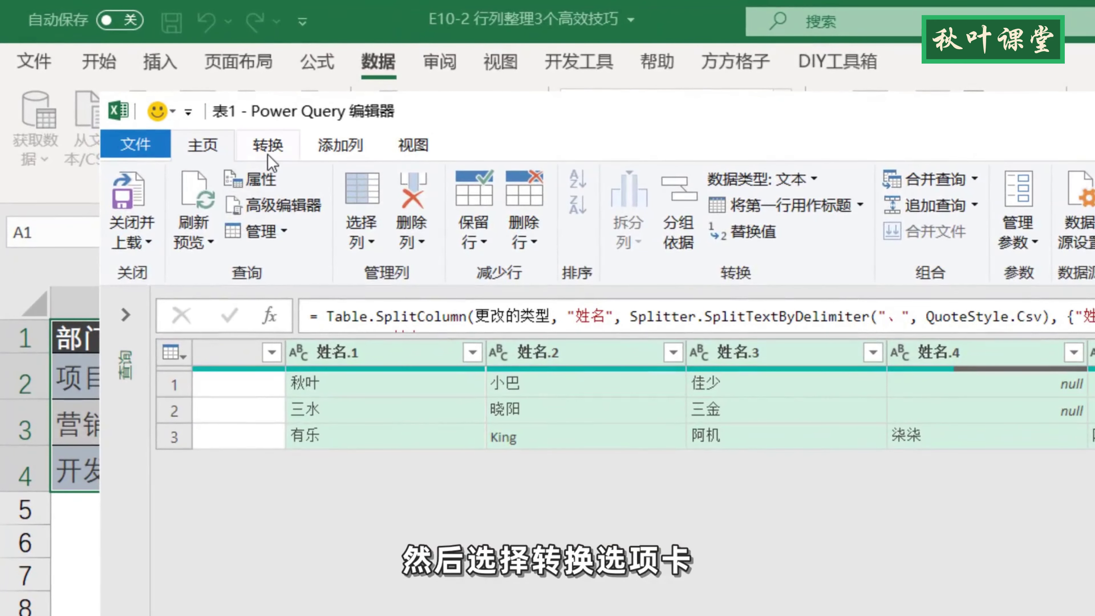
pyautogui.click(267, 155)
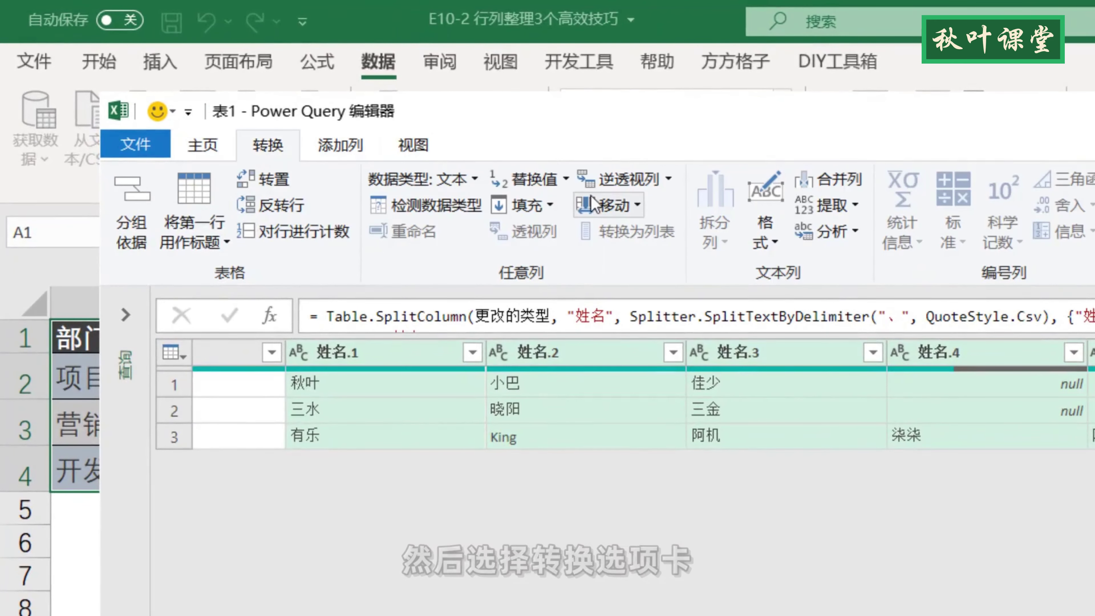
pyautogui.click(668, 179)
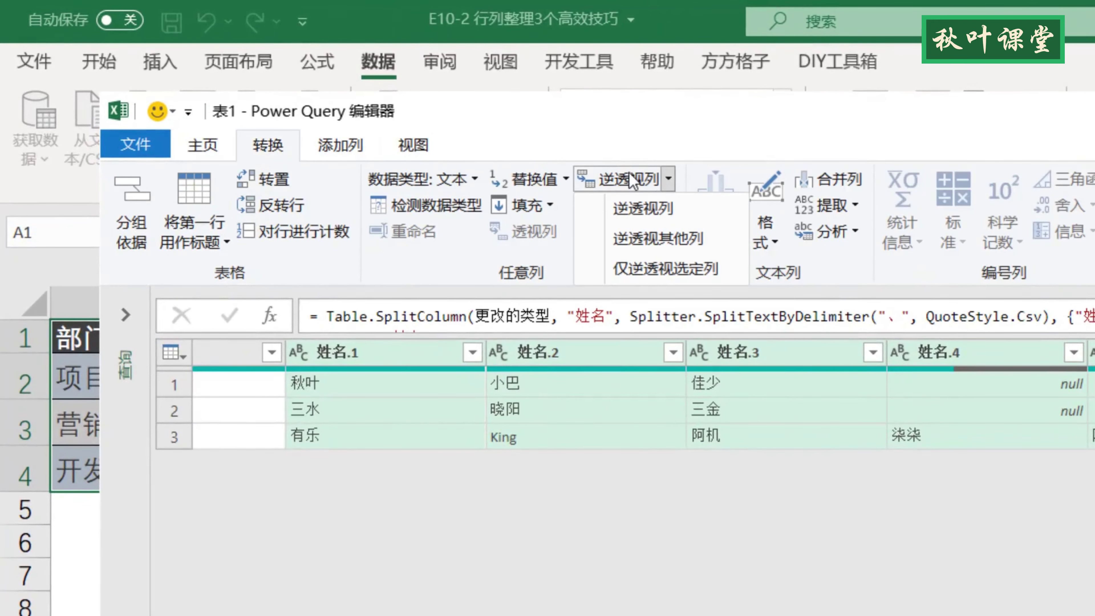
pyautogui.click(634, 209)
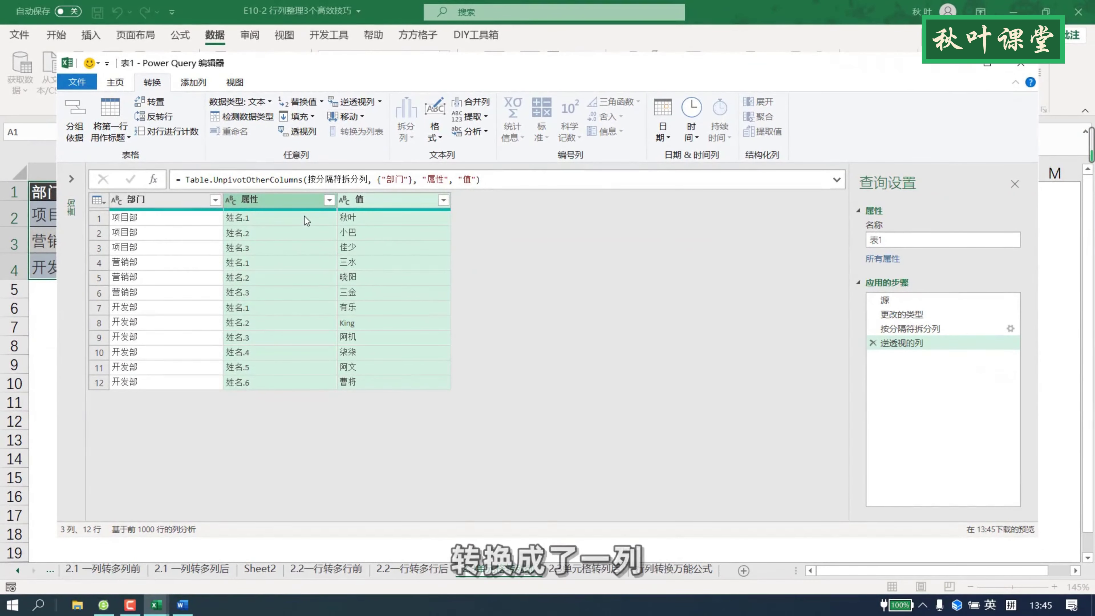
# Delete the 属性 column and rename the 值 column to 姓名.
pyautogui.click(306, 203)
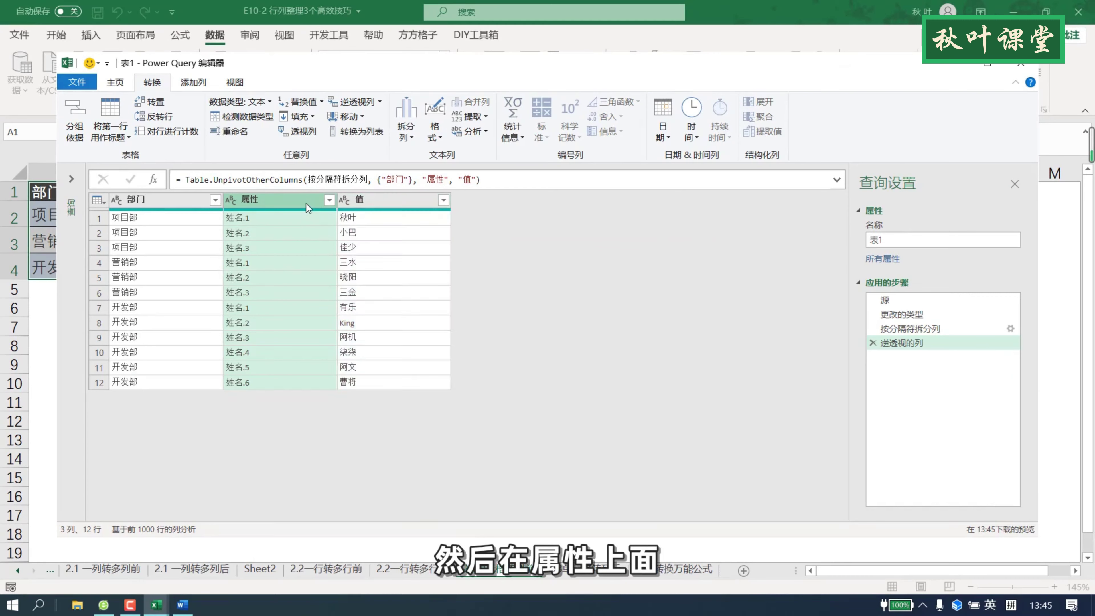
pyautogui.rightClick(269, 199)
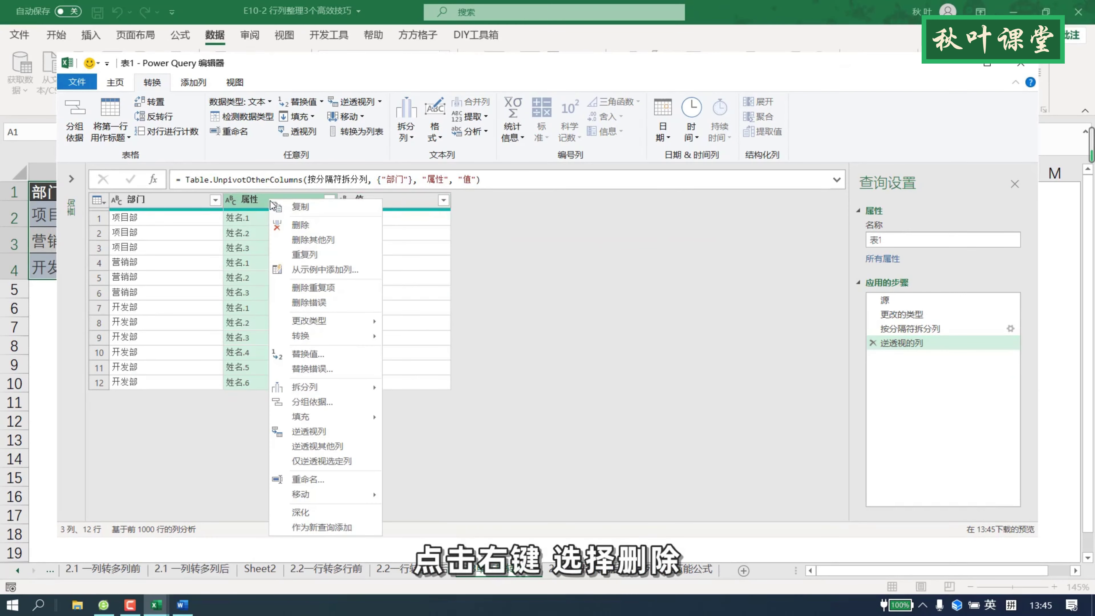
pyautogui.click(297, 224)
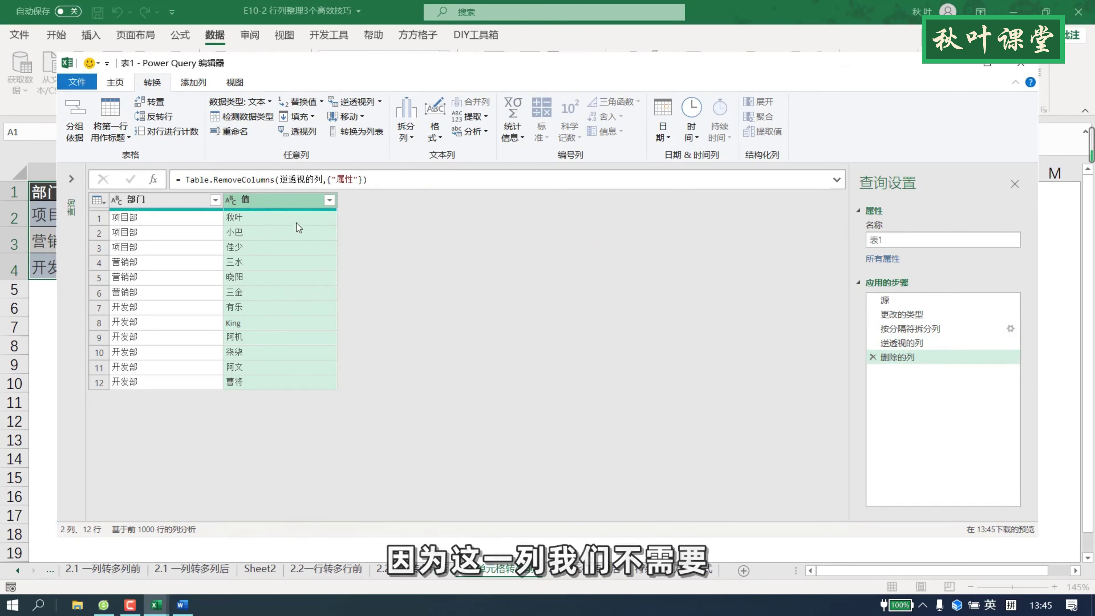
pyautogui.doubleClick(274, 201)
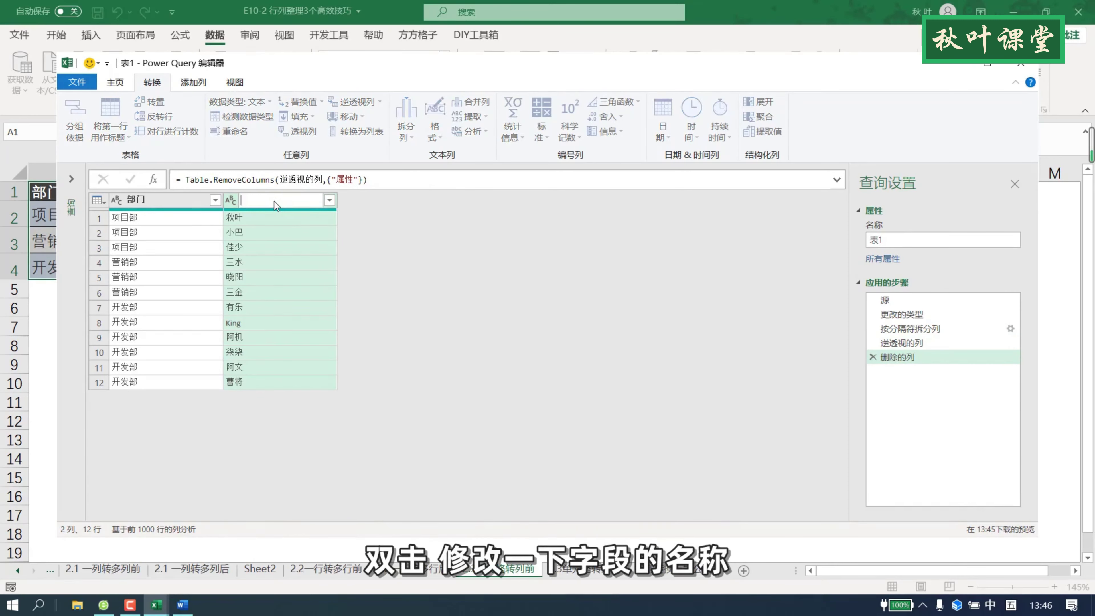
pyautogui.write('yt')
pyautogui.write('姓名')
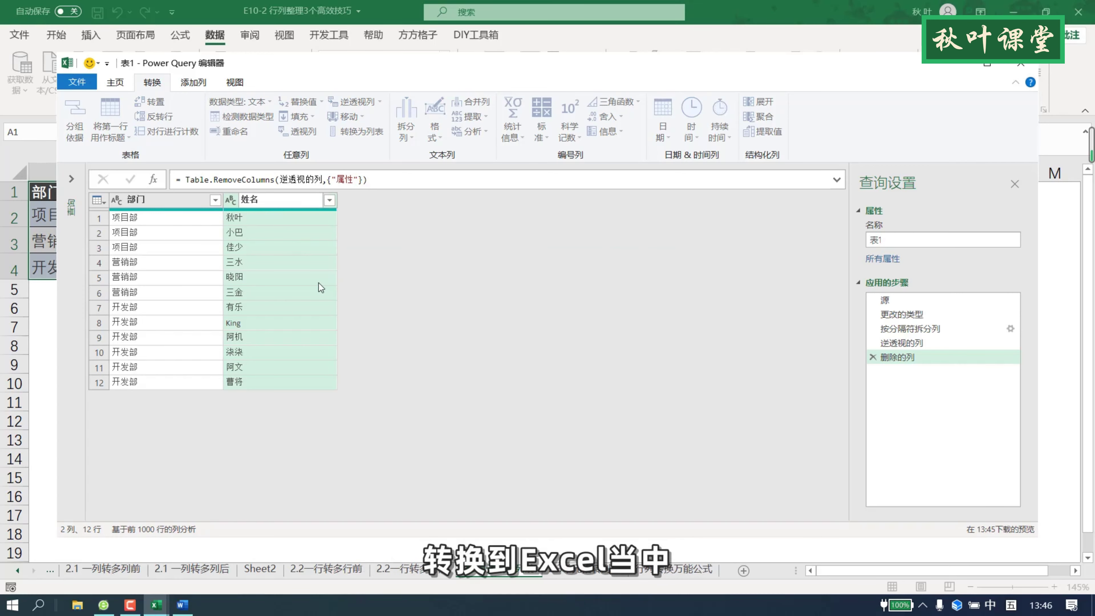
# Close & Load the query into Excel as the 12-row 表1 table.
pyautogui.click(77, 82)
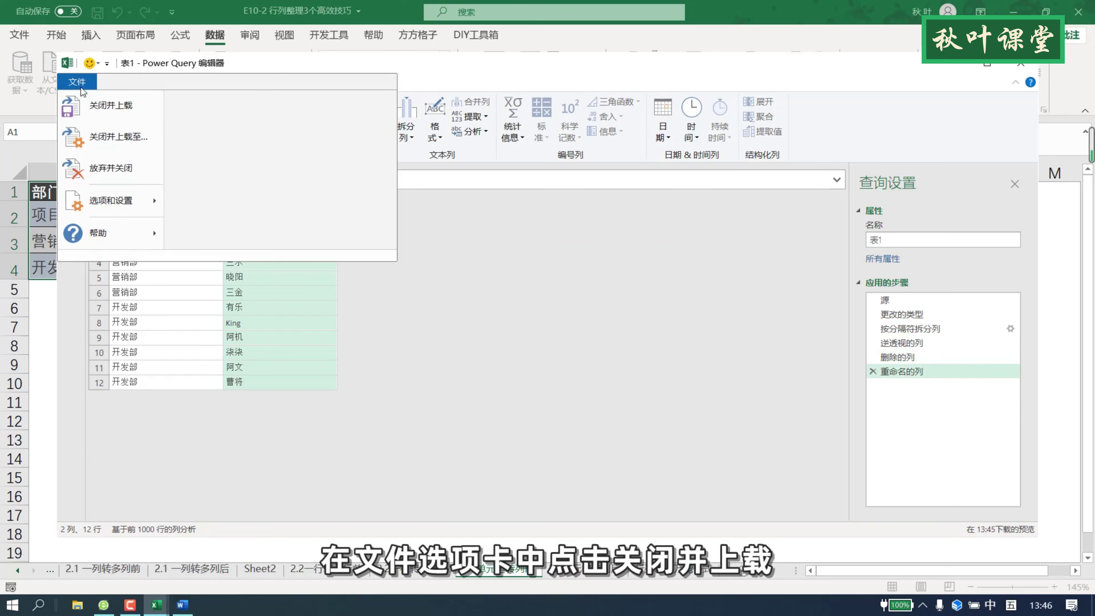
pyautogui.click(92, 105)
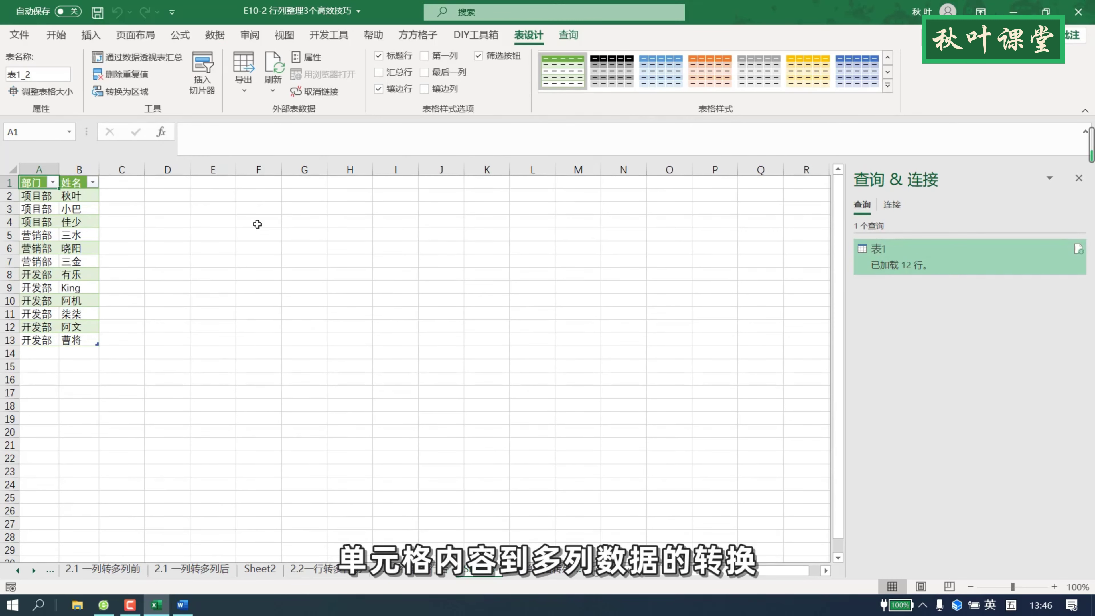
pyautogui.click(271, 250)
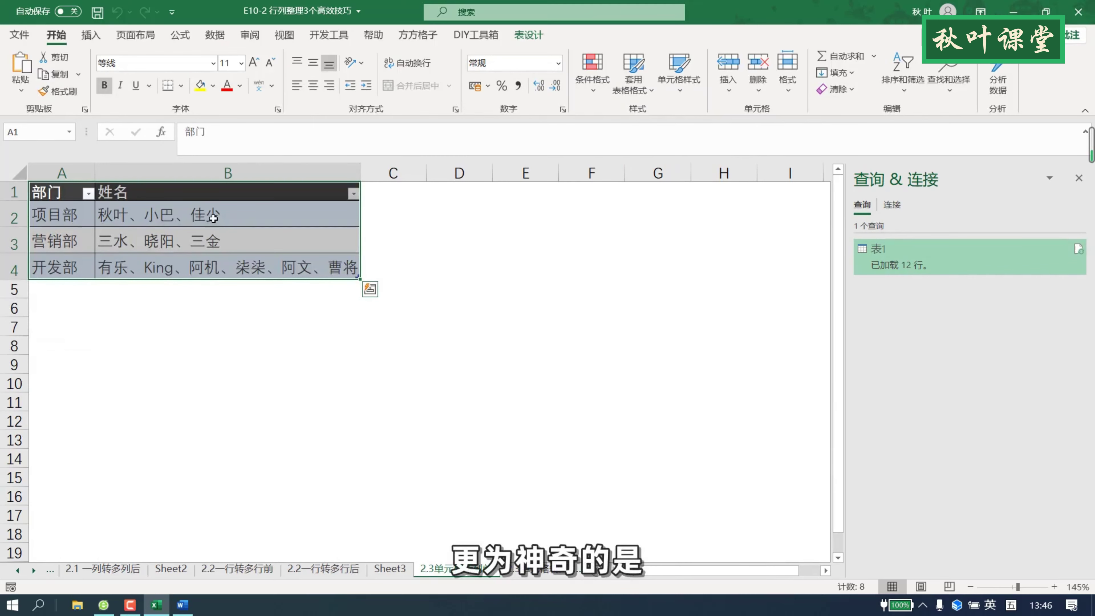
# Append 、莫文、大哥 to the 项目部 names in cell B2.
pyautogui.doubleClick(213, 219)
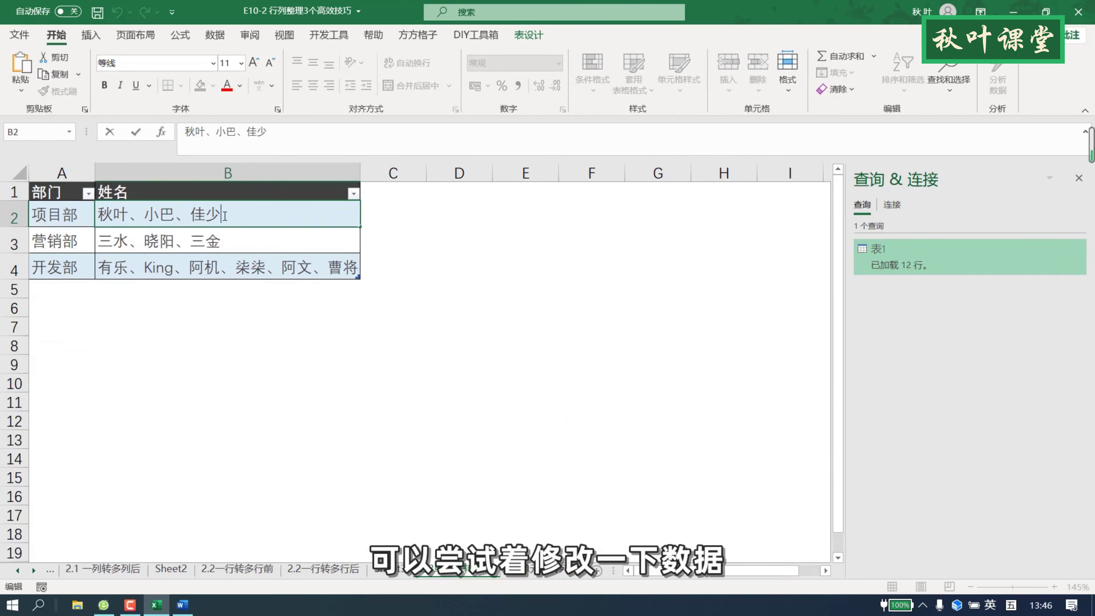
pyautogui.write('、')
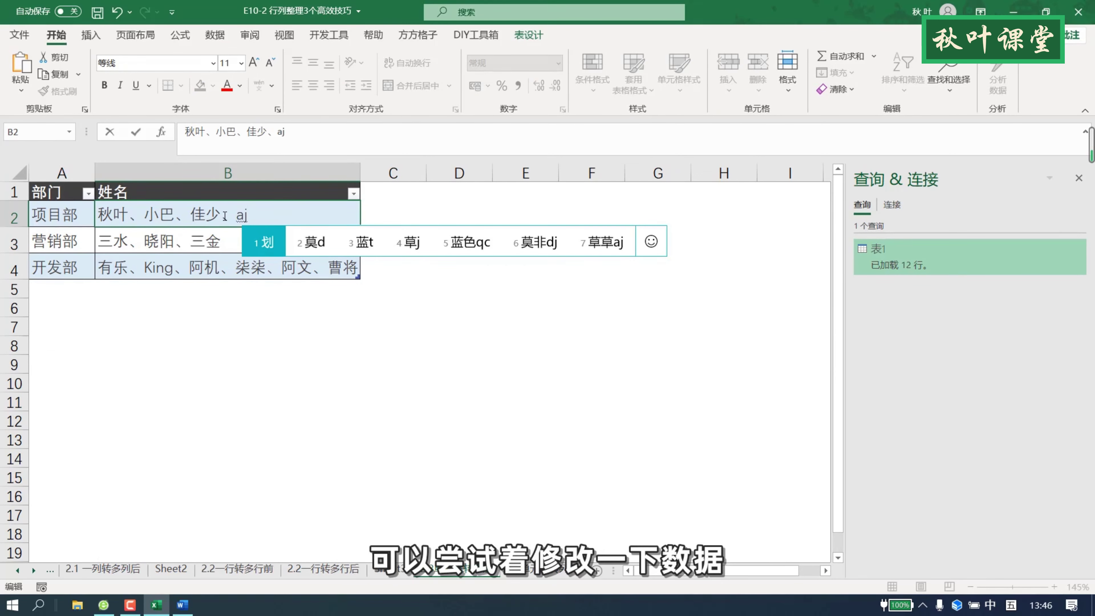
pyautogui.write('莫文、')
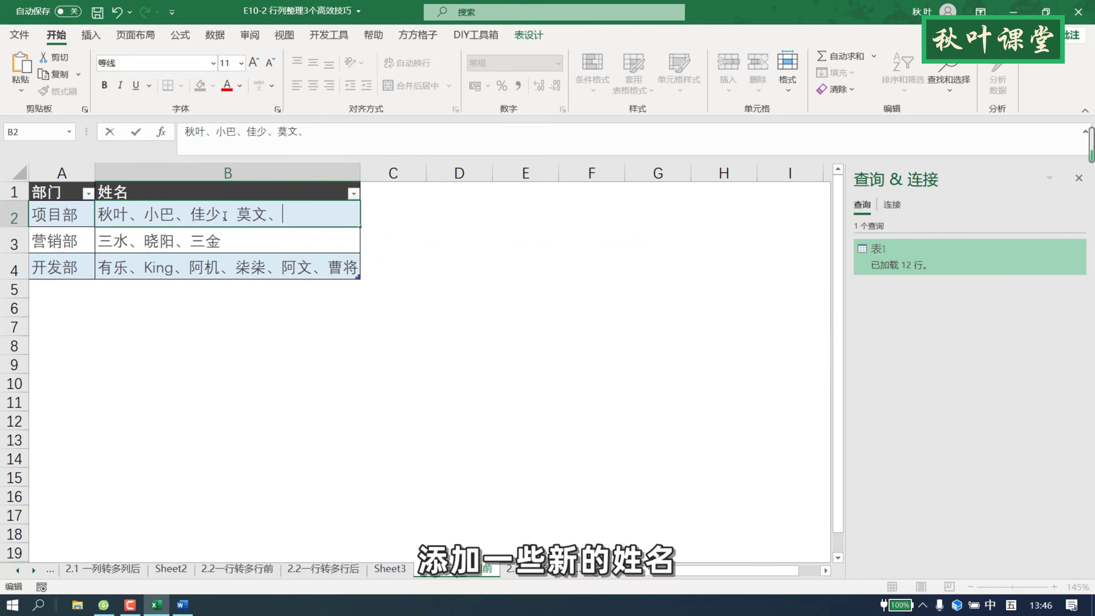
pyautogui.write('ddg')
pyautogui.press('space')
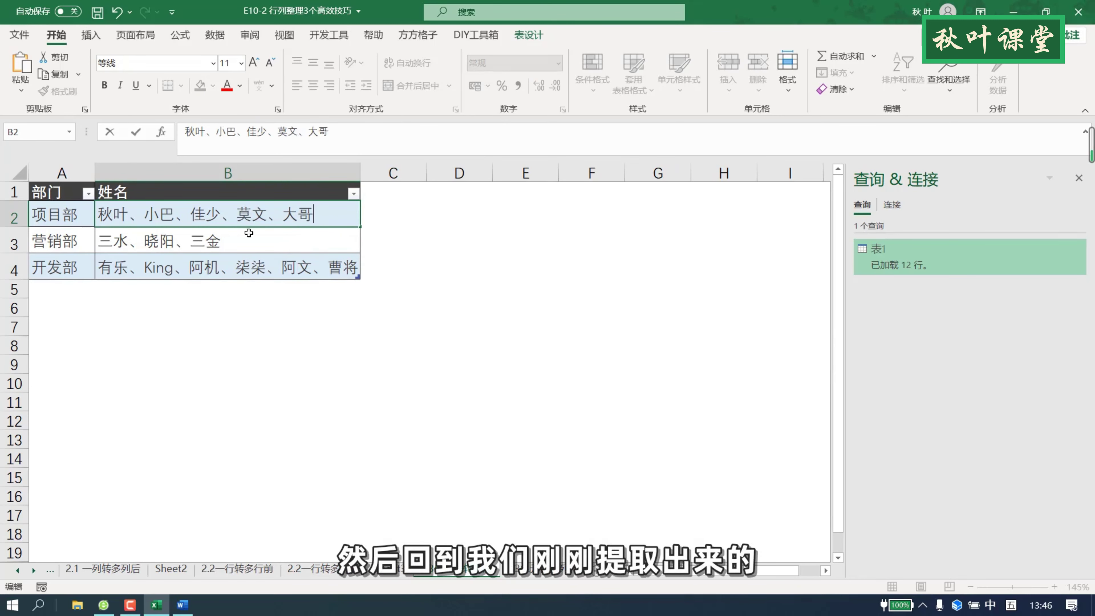
pyautogui.click(376, 306)
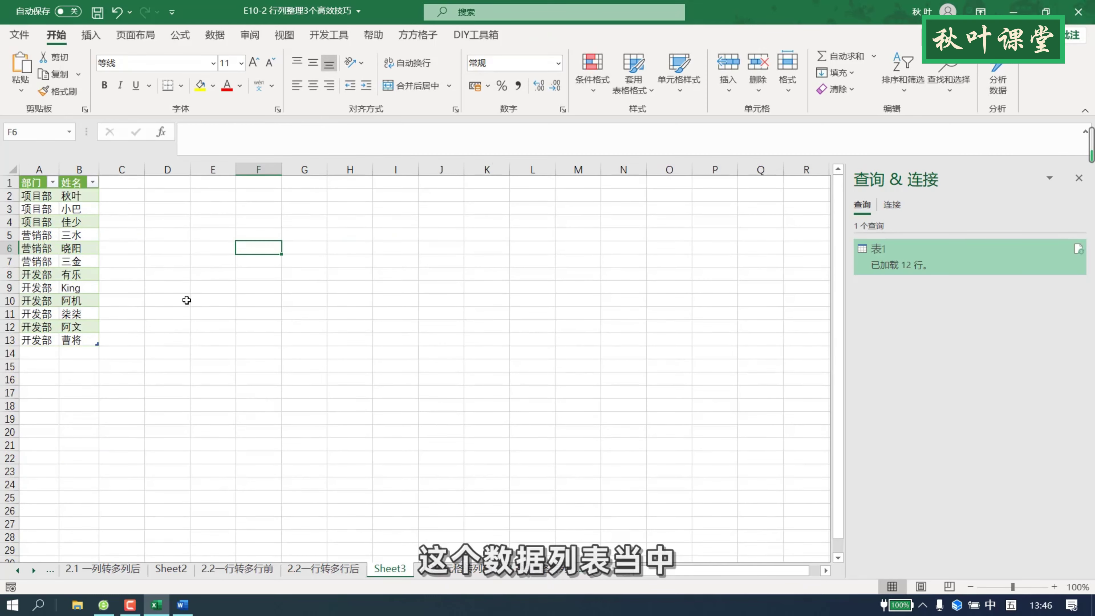
# Refresh the loaded name table on Sheet3 so it grows to 14 rows.
pyautogui.rightClick(86, 237)
pyautogui.click(115, 287)
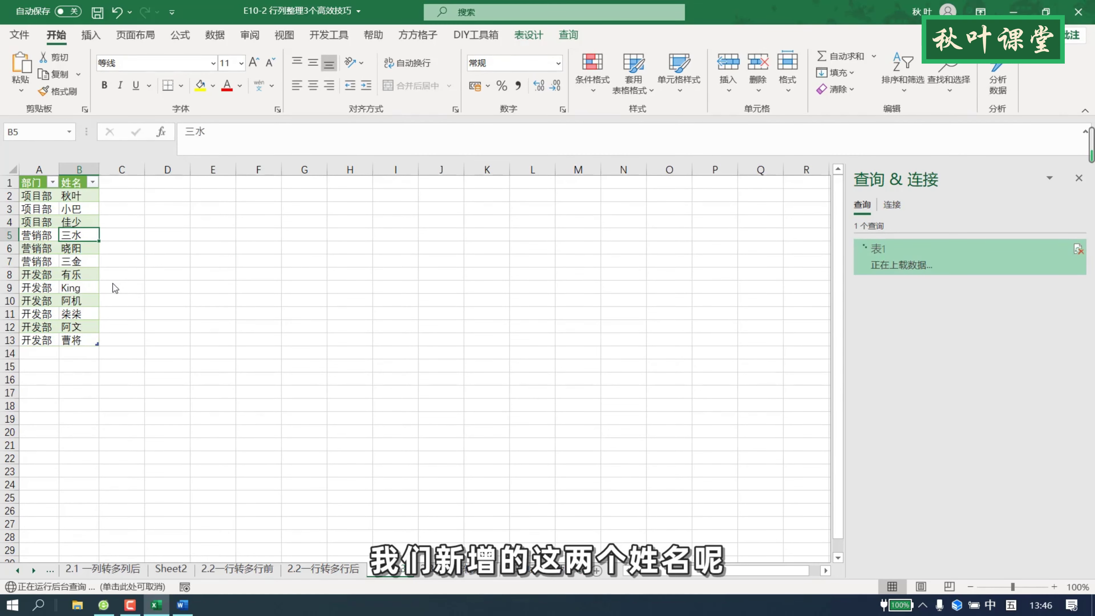
pyautogui.click(142, 284)
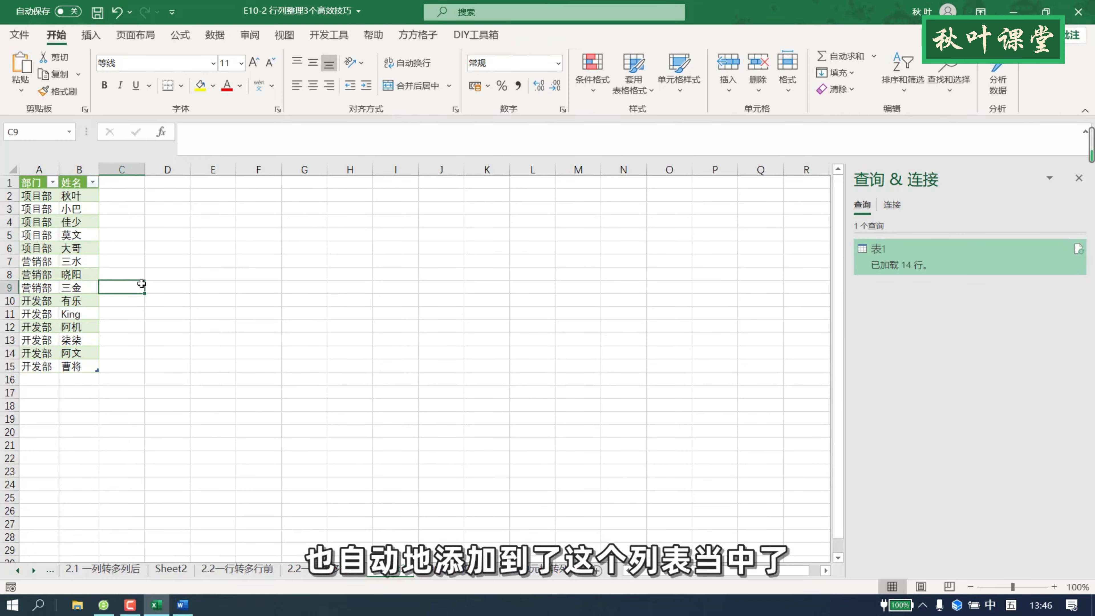